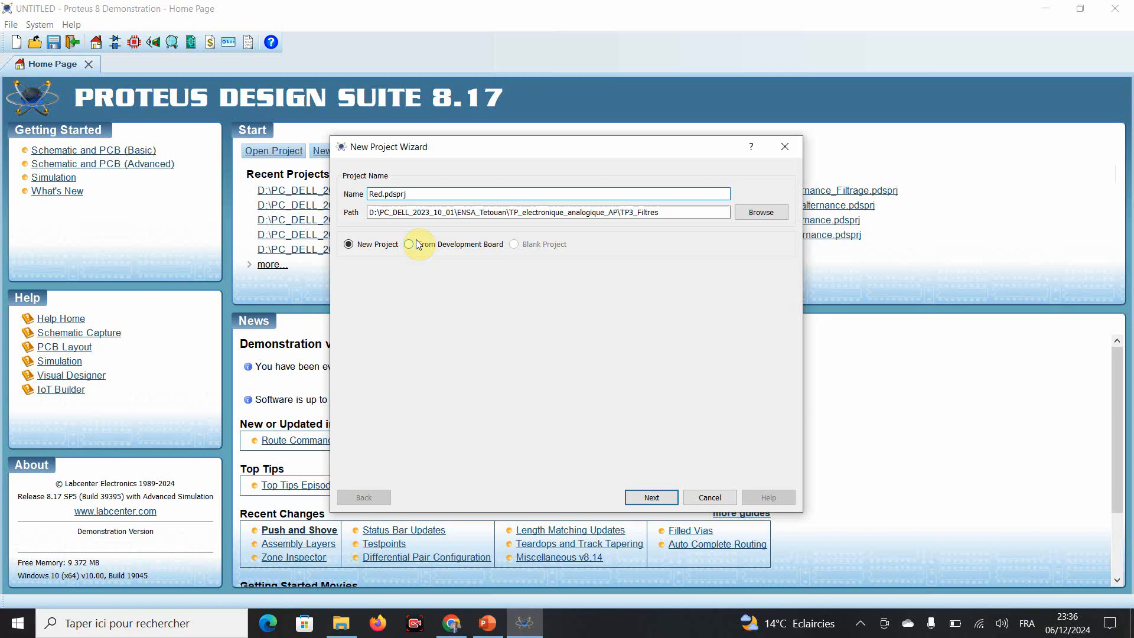
- Name the new project Redresseur_Double_Alter1 and set its save location to the TP3_Redressement folder
{"action": "type", "text": "resseur_Double_Alter1"}
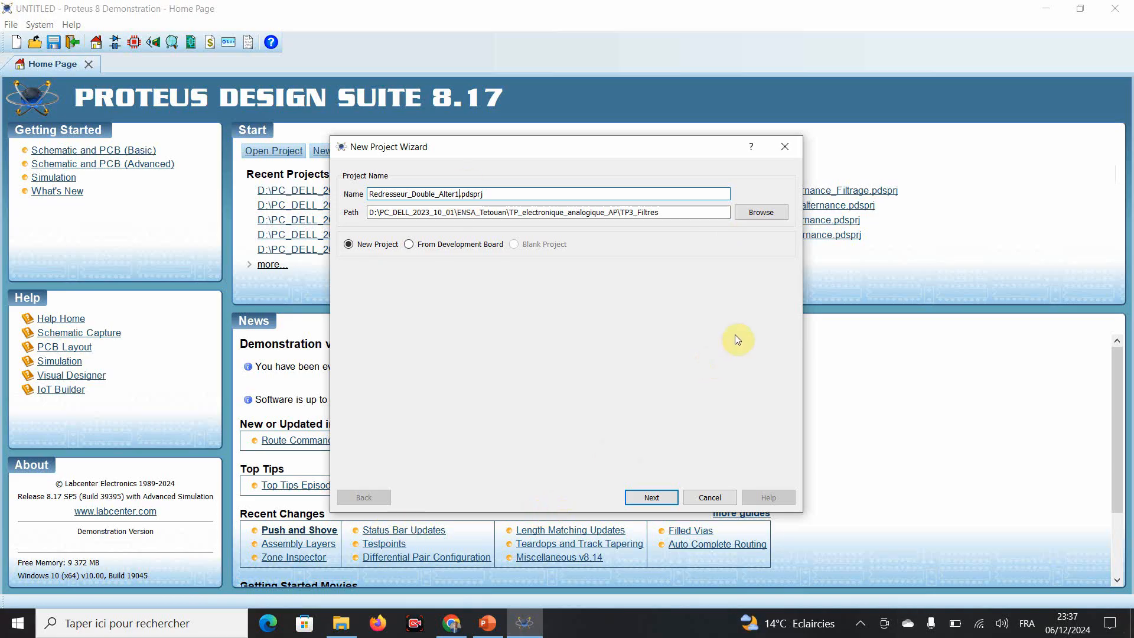
{"action": "left_click", "coordinate": [782, 213]}
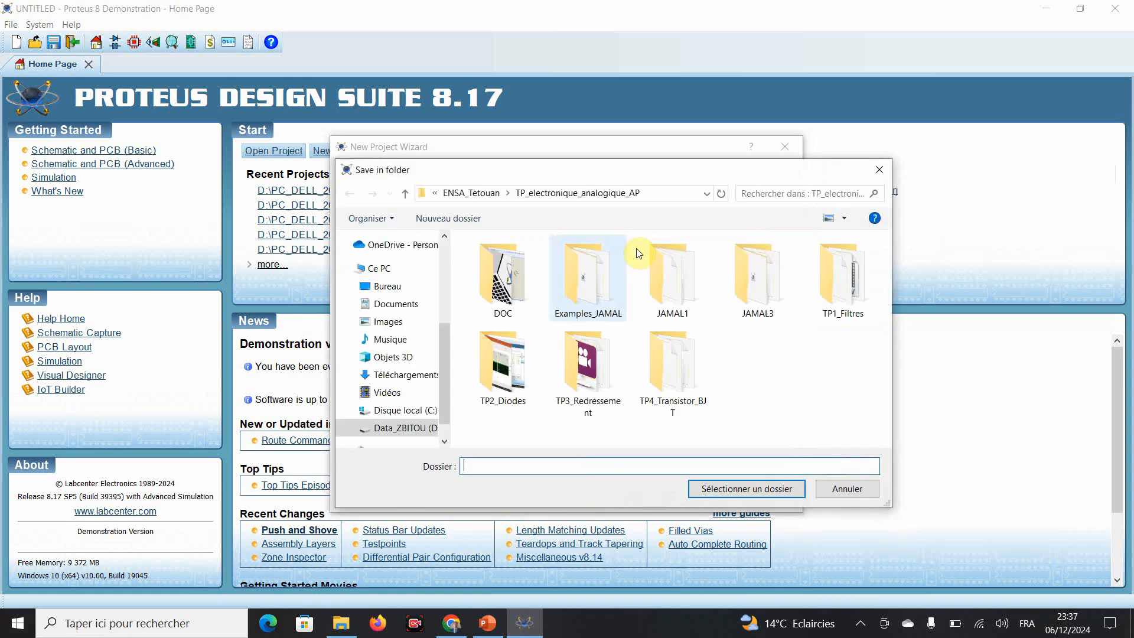
{"action": "double_click", "coordinate": [625, 381]}
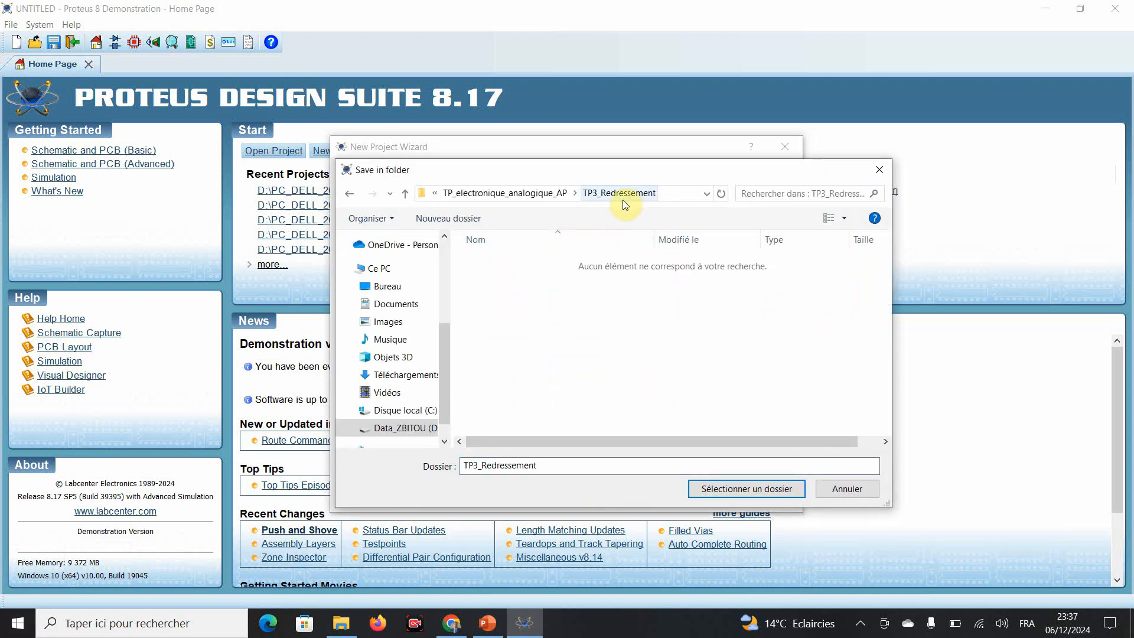
{"action": "left_click", "coordinate": [750, 489]}
- Complete the new project wizard with its default settings to create the blank schematic
{"action": "left_click", "coordinate": [672, 502]}
{"action": "left_click", "coordinate": [671, 501]}
{"action": "left_click", "coordinate": [671, 502]}
{"action": "left_click", "coordinate": [671, 502]}
{"action": "left_click", "coordinate": [671, 503]}
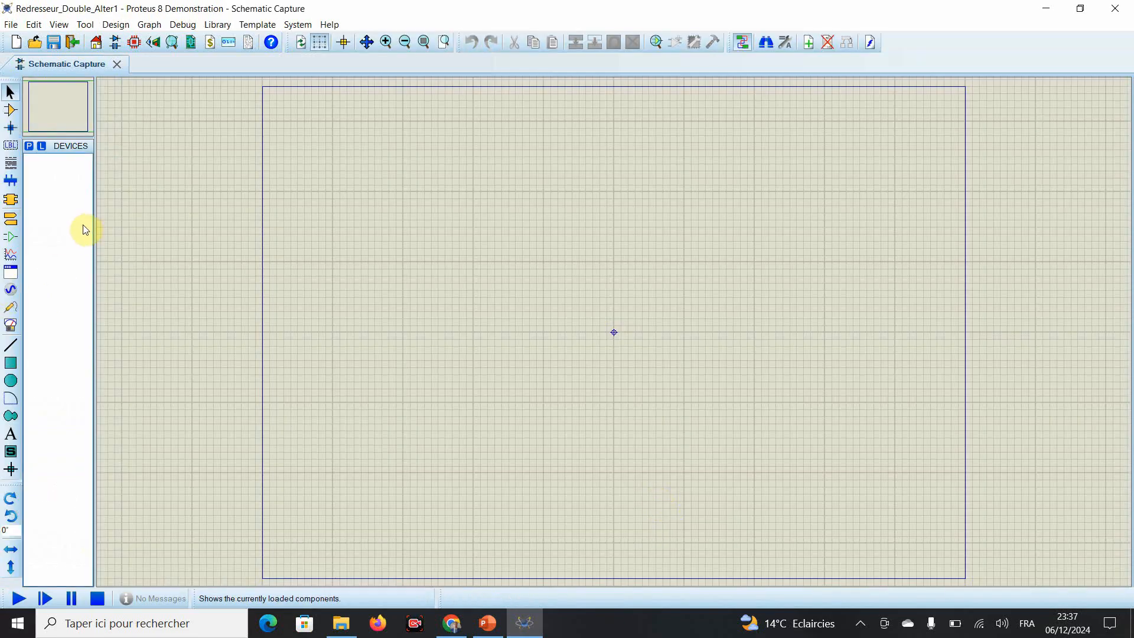
- Search the component library for "diode" and add the generic DIODE analog primitive to the project's devices
{"action": "left_click", "coordinate": [11, 112]}
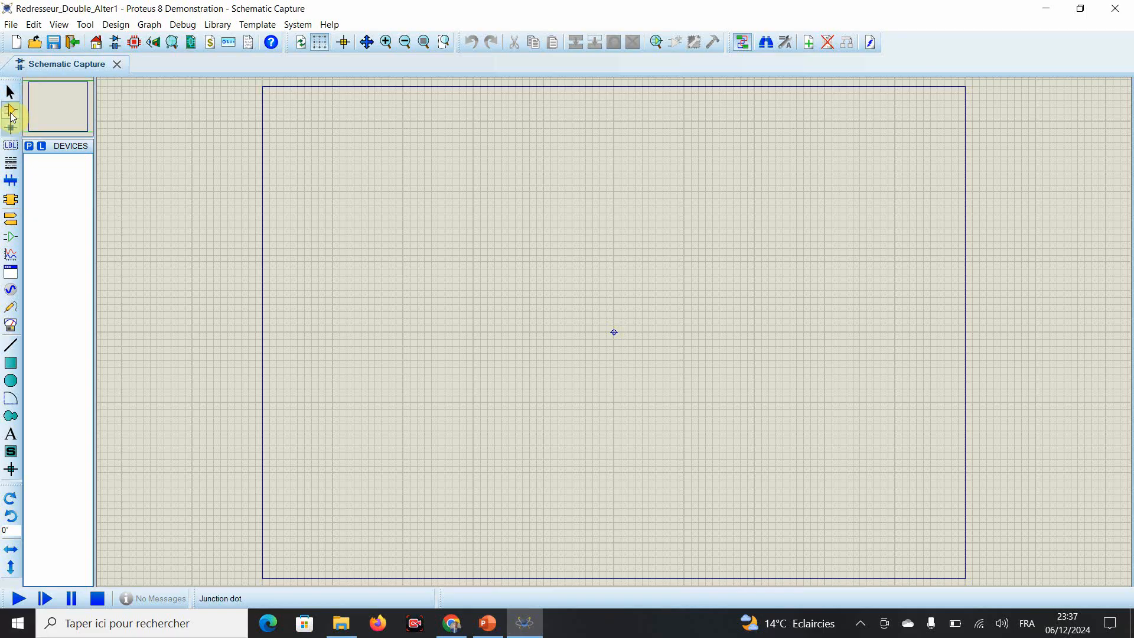
{"action": "left_click", "coordinate": [27, 147]}
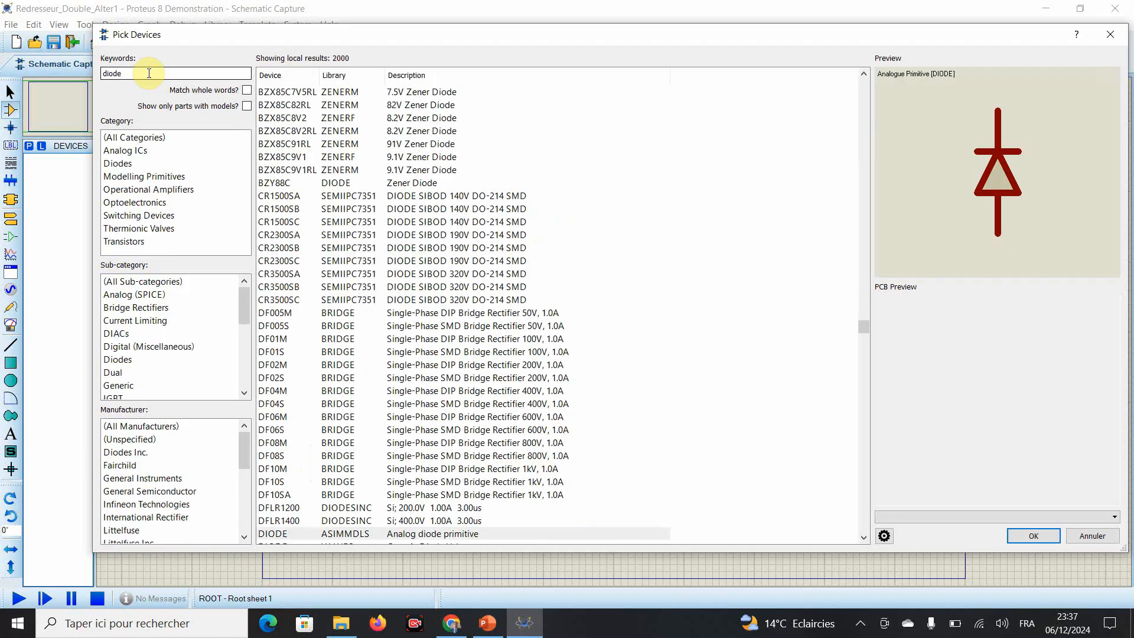
{"action": "double_click", "coordinate": [337, 535]}
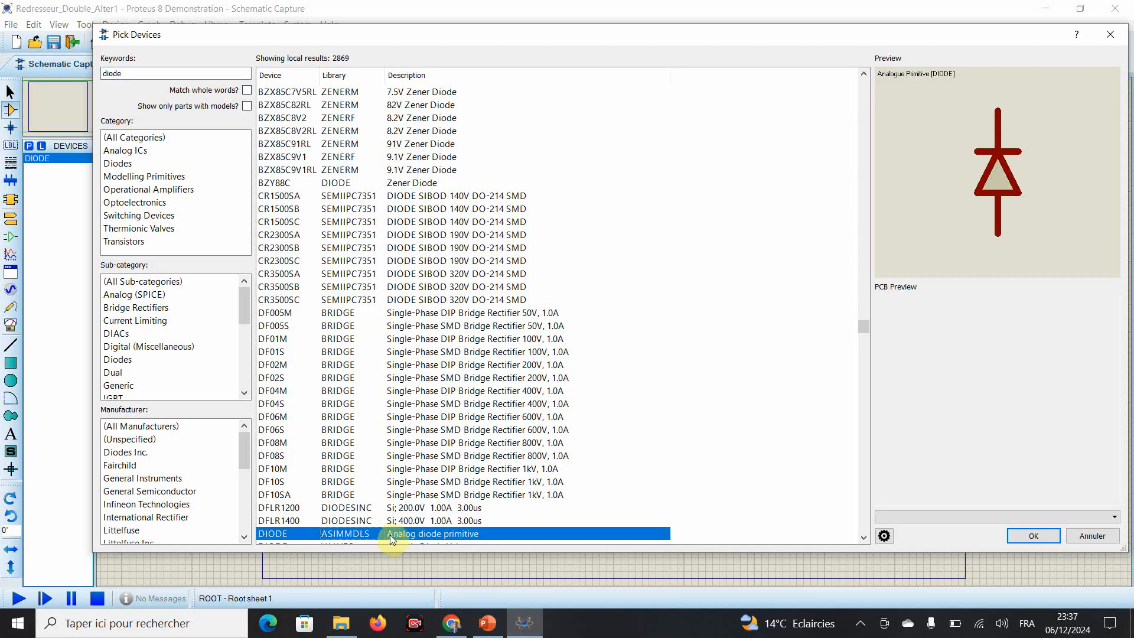
- Search the library for "tran-" and add the TRAN-2P3S transformer with centre tapped secondary to the devices
{"action": "left_click", "coordinate": [148, 73]}
{"action": "type", "text": "tran6"}
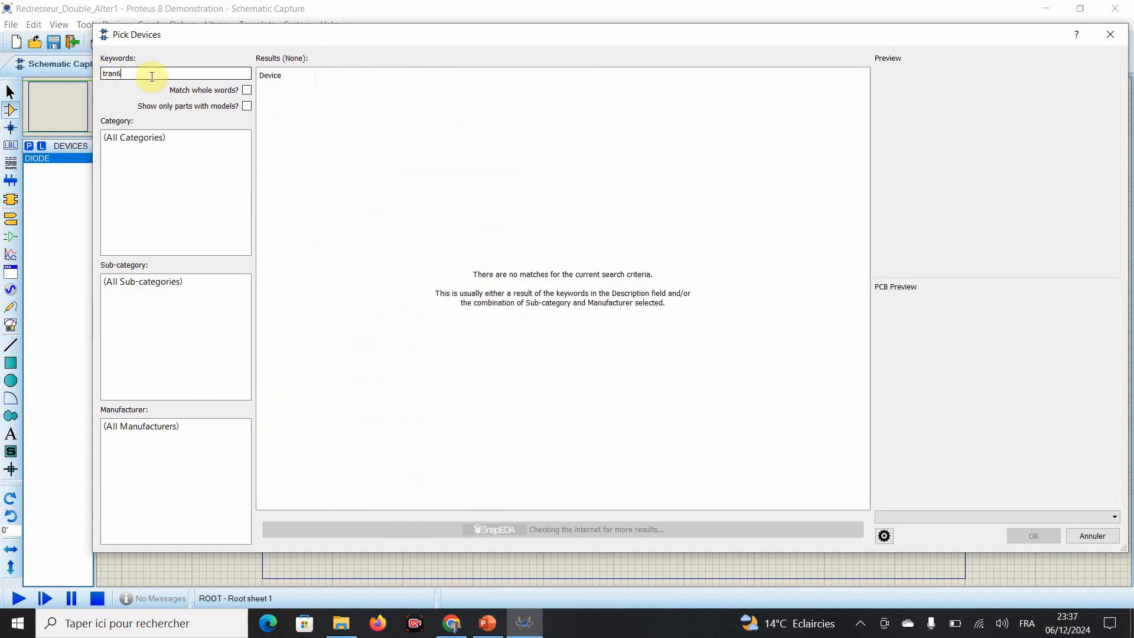
{"action": "key", "text": "BackSpace"}
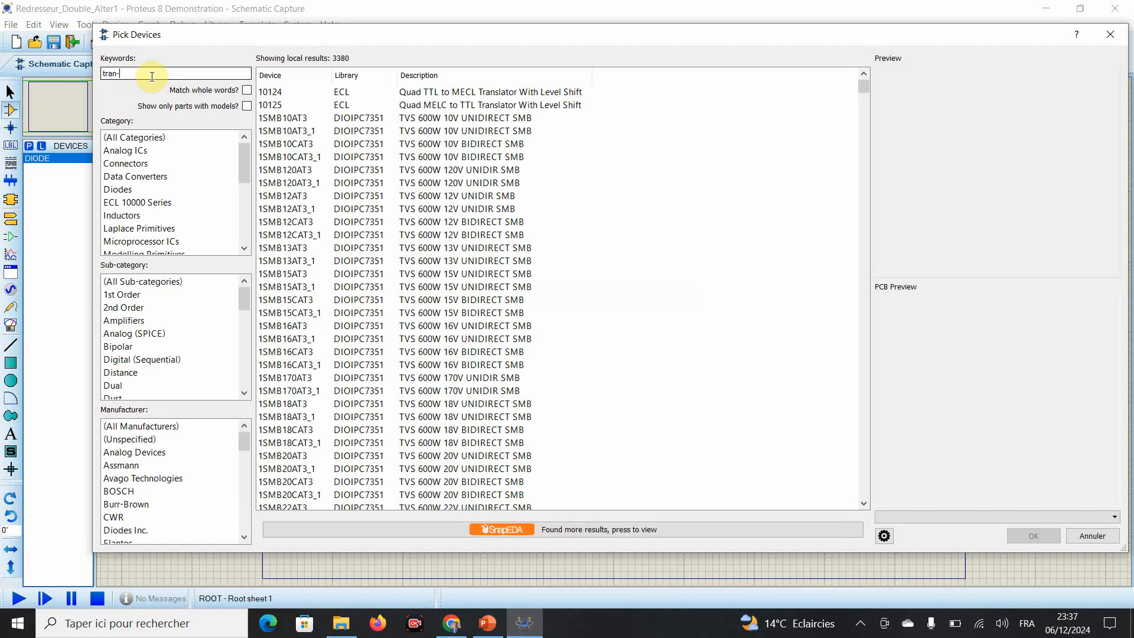
{"action": "left_click", "coordinate": [289, 118]}
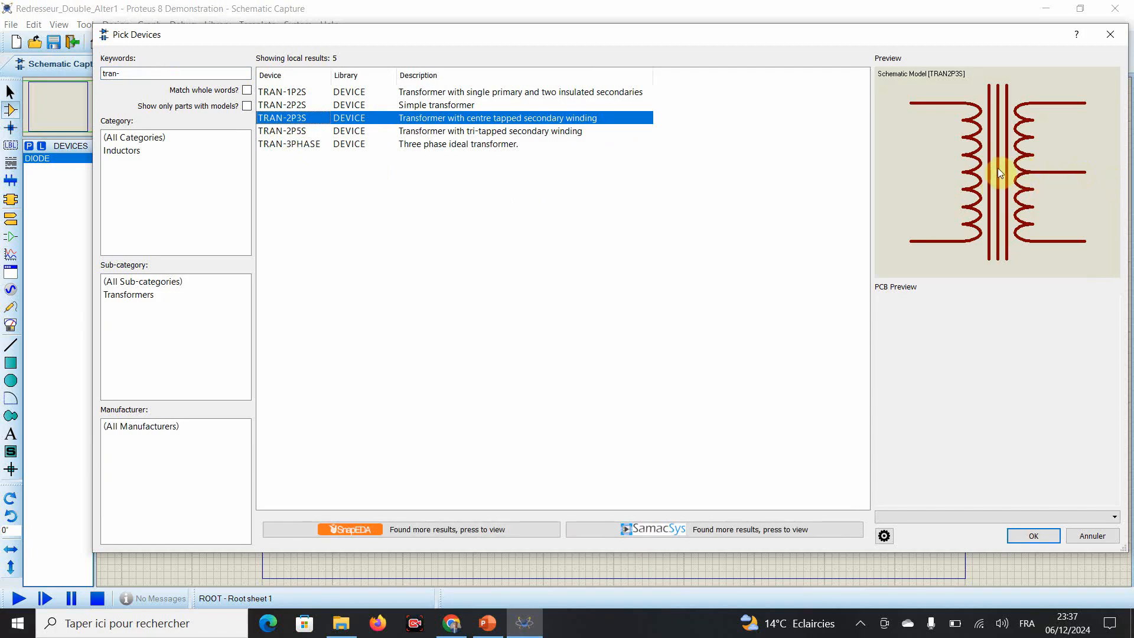
{"action": "left_click", "coordinate": [385, 118]}
{"action": "double_click", "coordinate": [385, 120]}
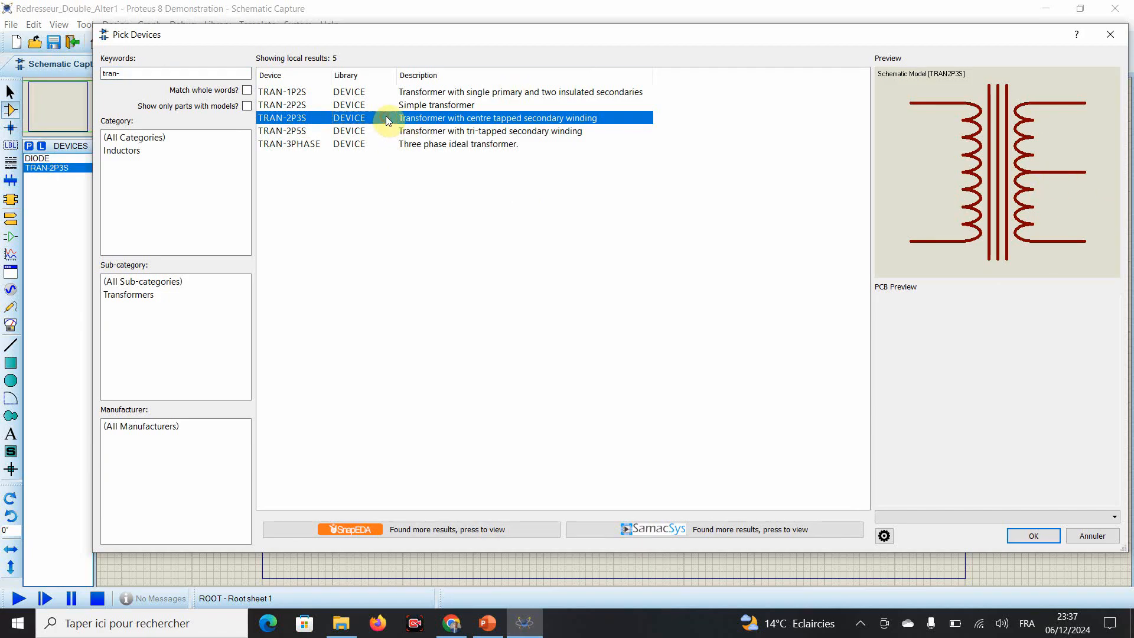
- Search the library for "vsin" and add the VSINE sine wave AC voltage source to the devices
{"action": "left_click", "coordinate": [172, 74]}
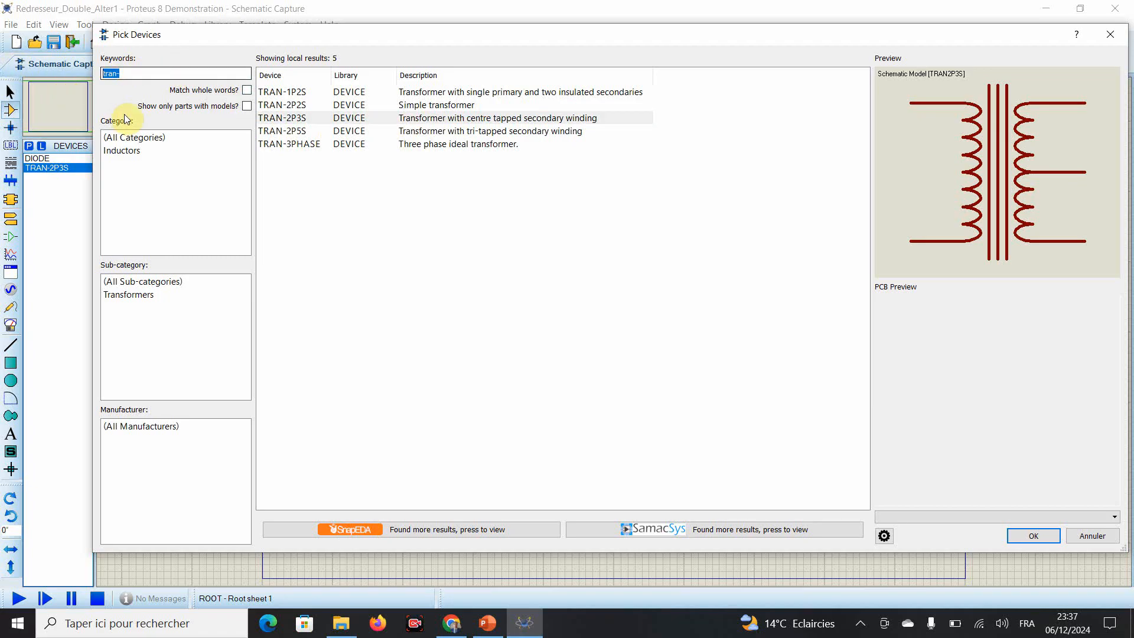
{"action": "type", "text": "vs"}
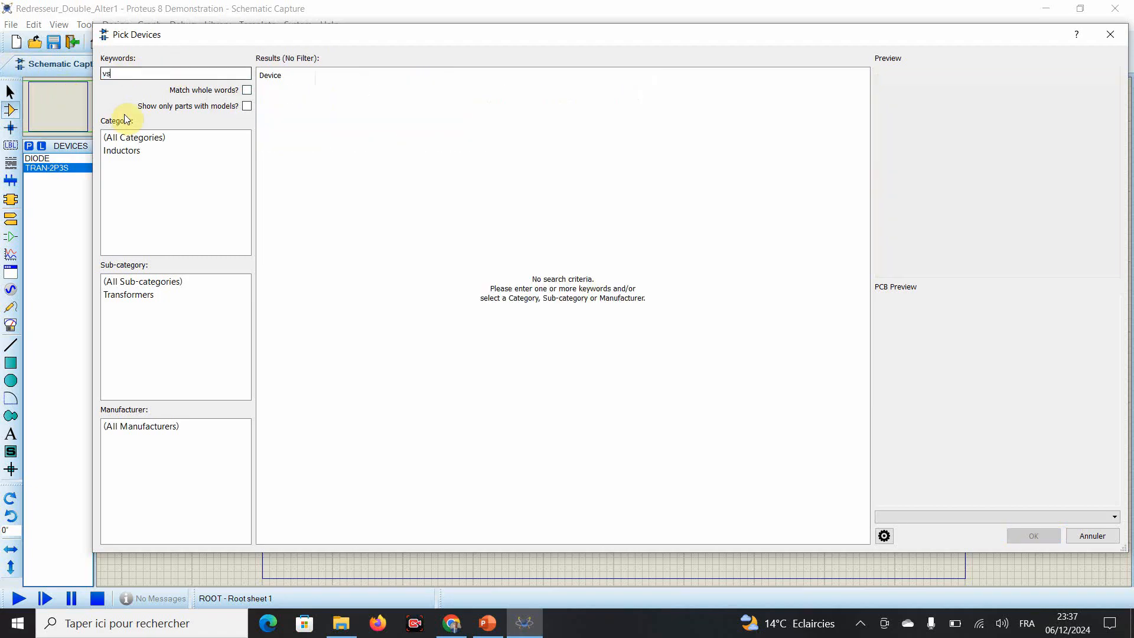
{"action": "type", "text": "in"}
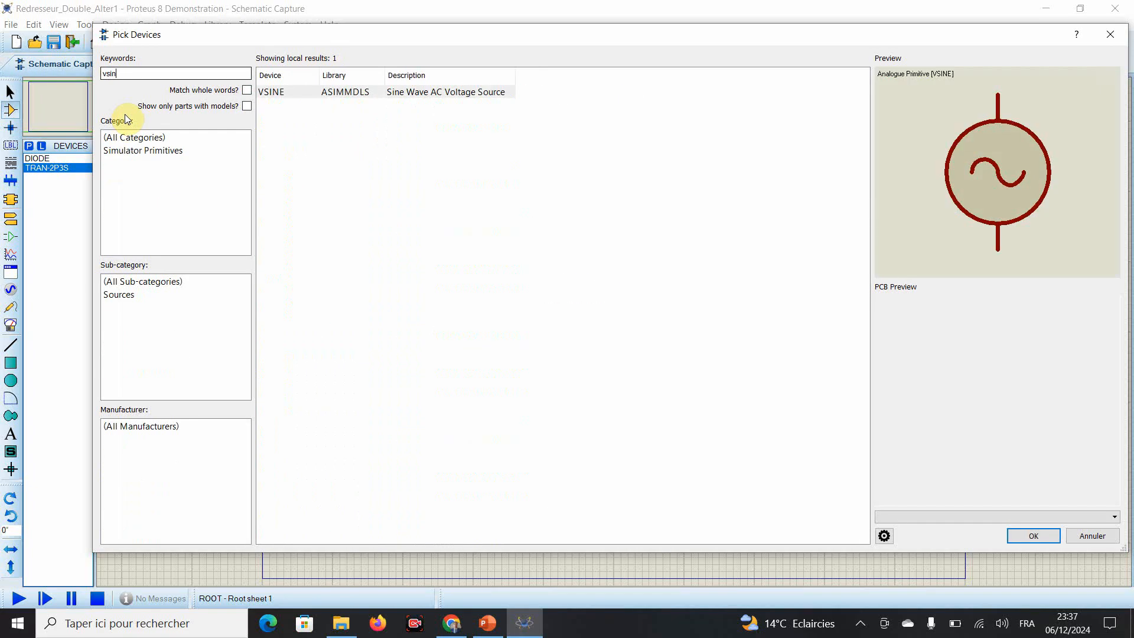
{"action": "double_click", "coordinate": [349, 92]}
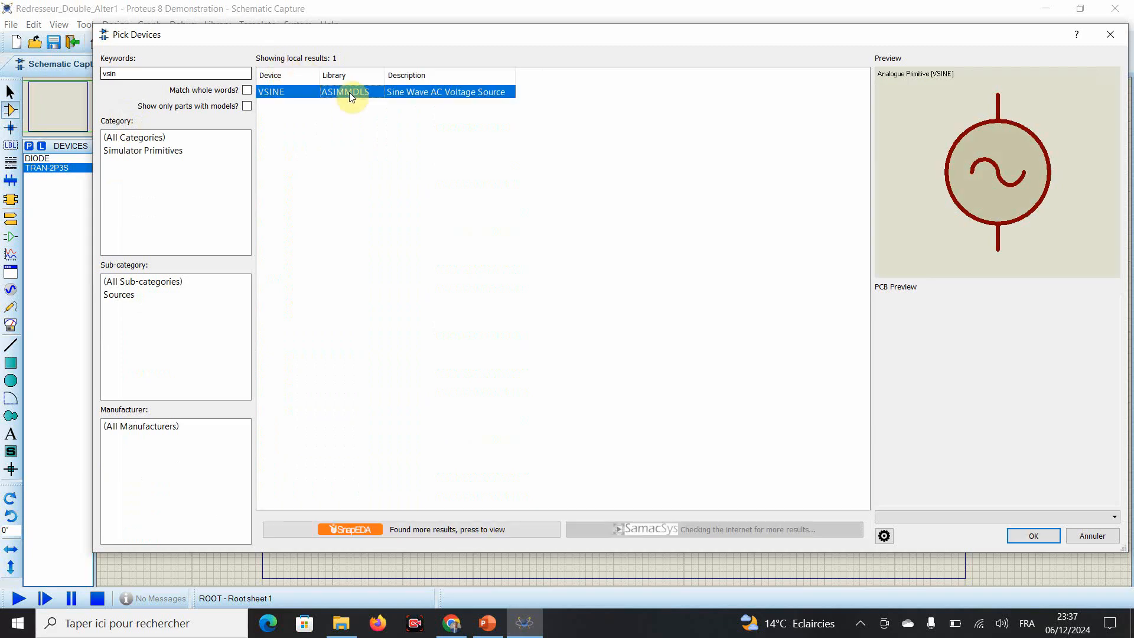
- Search the library for "RES" and add the generic RES resistor to the devices
{"action": "double_click", "coordinate": [153, 73]}
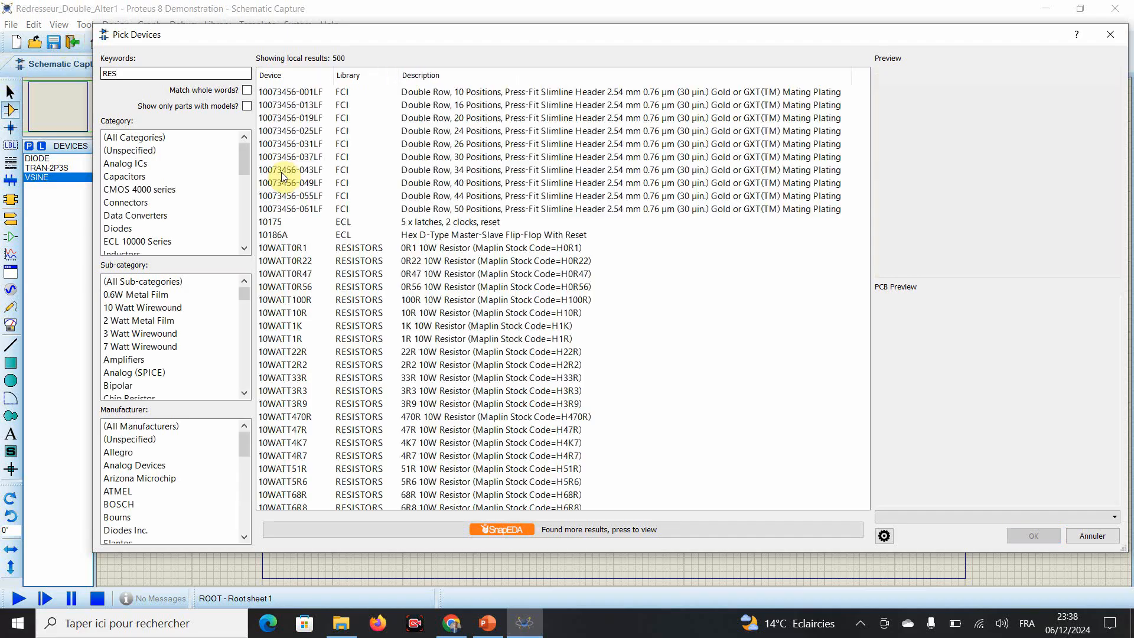
{"action": "left_click", "coordinate": [301, 497]}
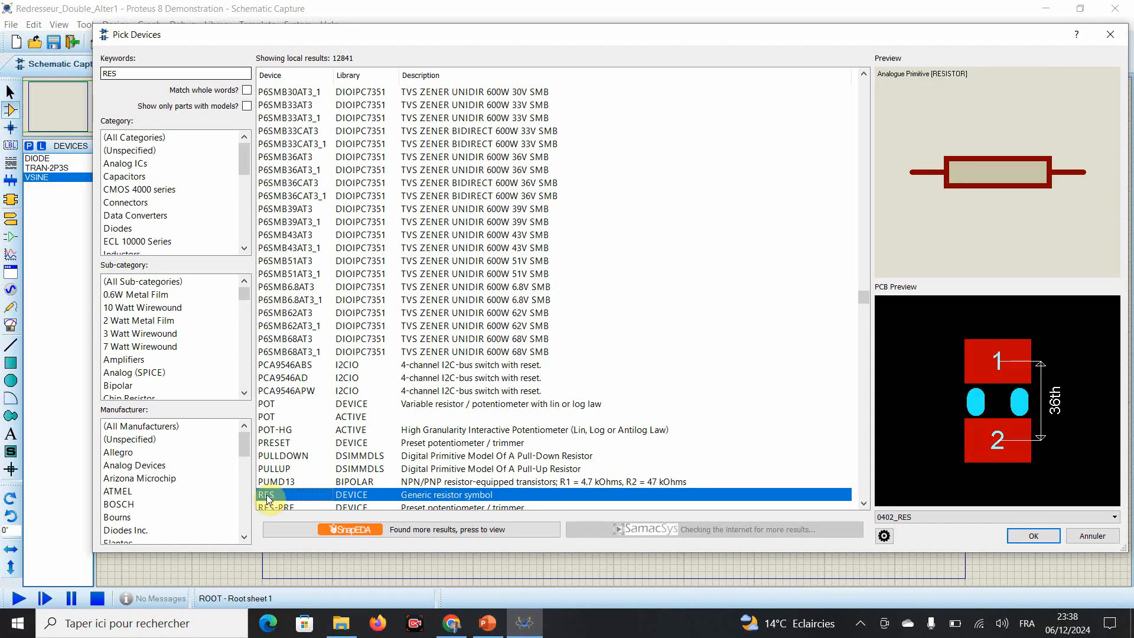
{"action": "double_click", "coordinate": [277, 496]}
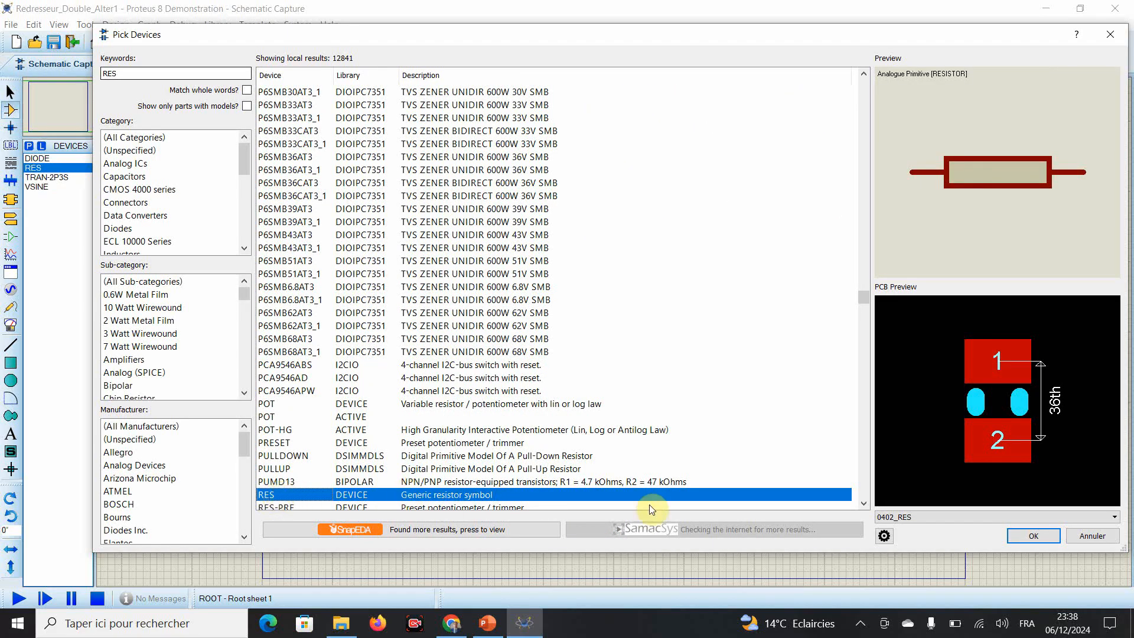
- Search the library for "CAP", add the generic non-electrolytic capacitor CAP to the devices, and finish picking parts
{"action": "left_click", "coordinate": [158, 73]}
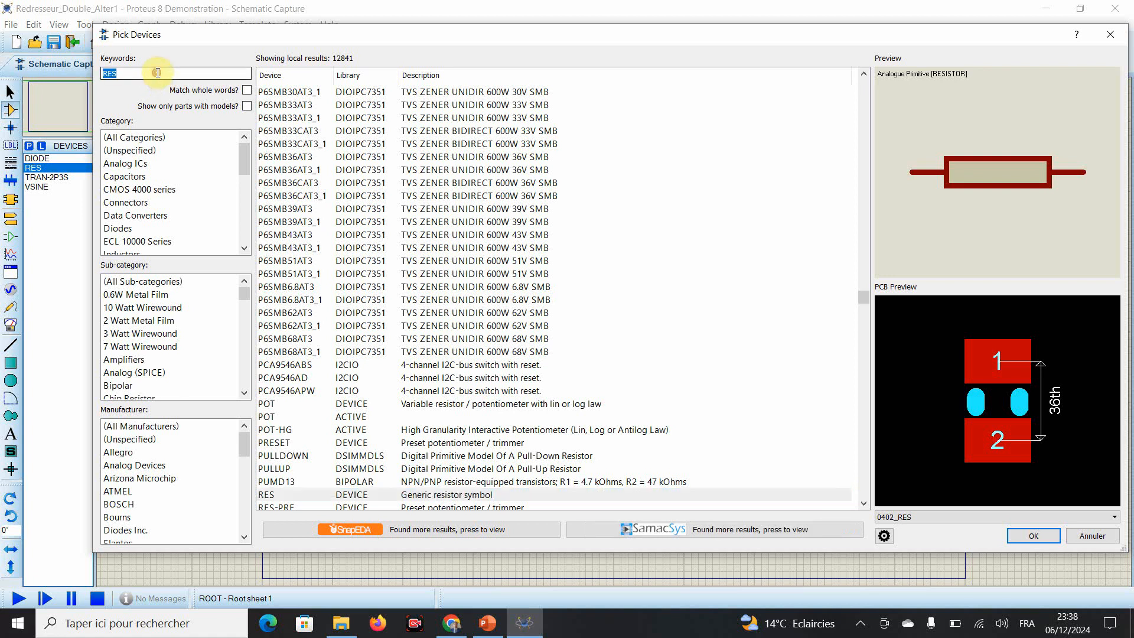
{"action": "type", "text": "CA"}
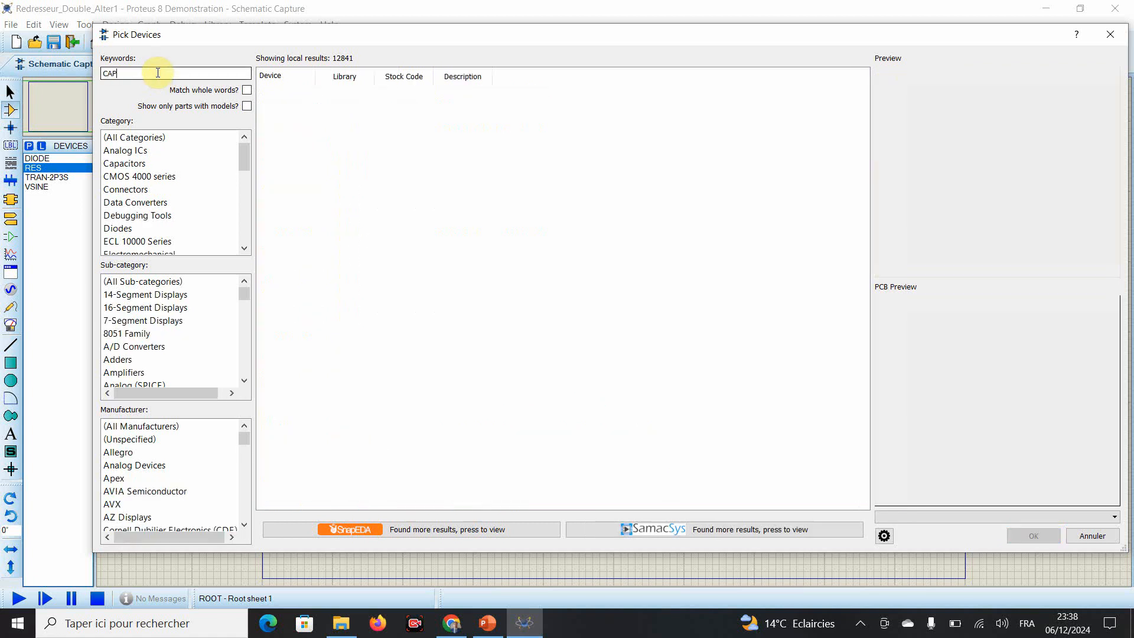
{"action": "type", "text": "P"}
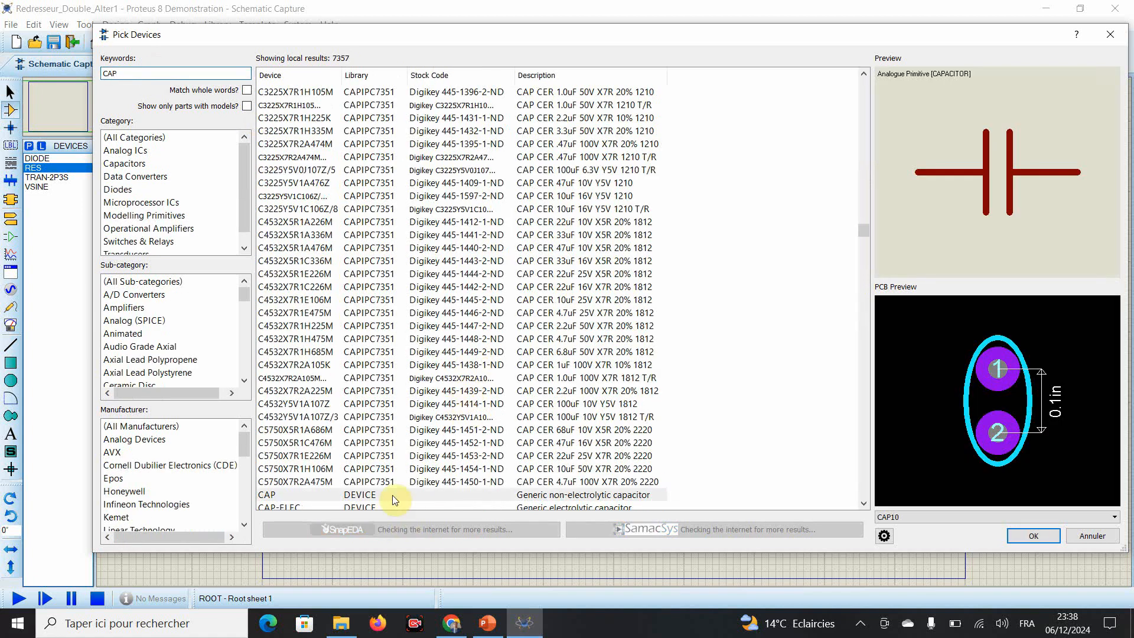
{"action": "left_click", "coordinate": [323, 495]}
{"action": "double_click", "coordinate": [323, 495]}
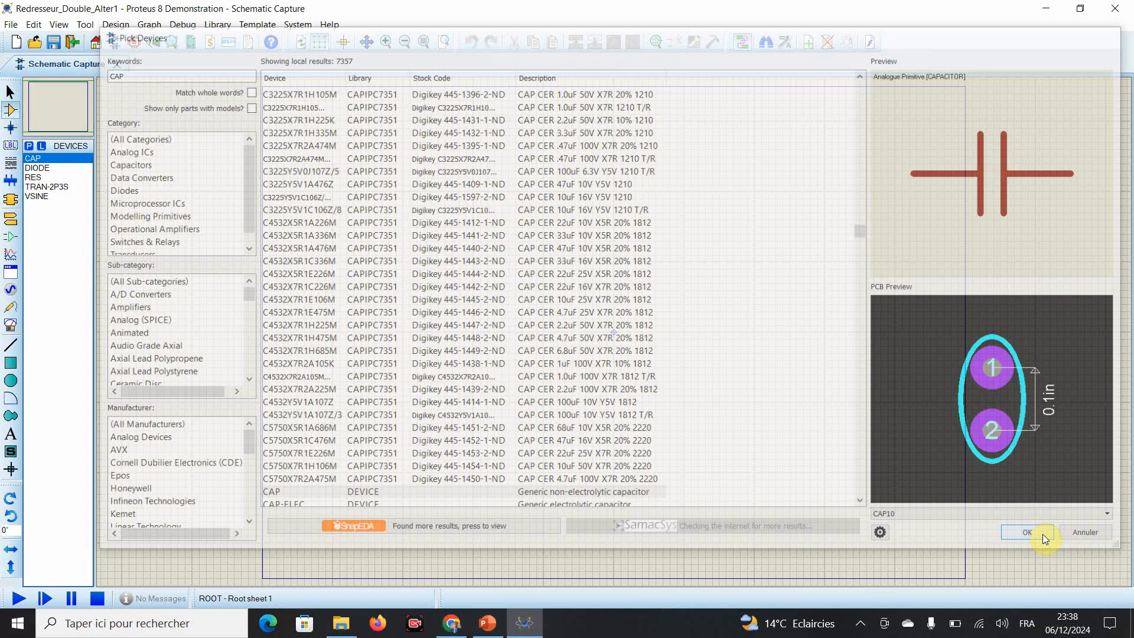
{"action": "left_click", "coordinate": [1043, 534]}
- Place a VSINE source in the upper-left area of the schematic sheet
{"action": "left_click", "coordinate": [40, 169]}
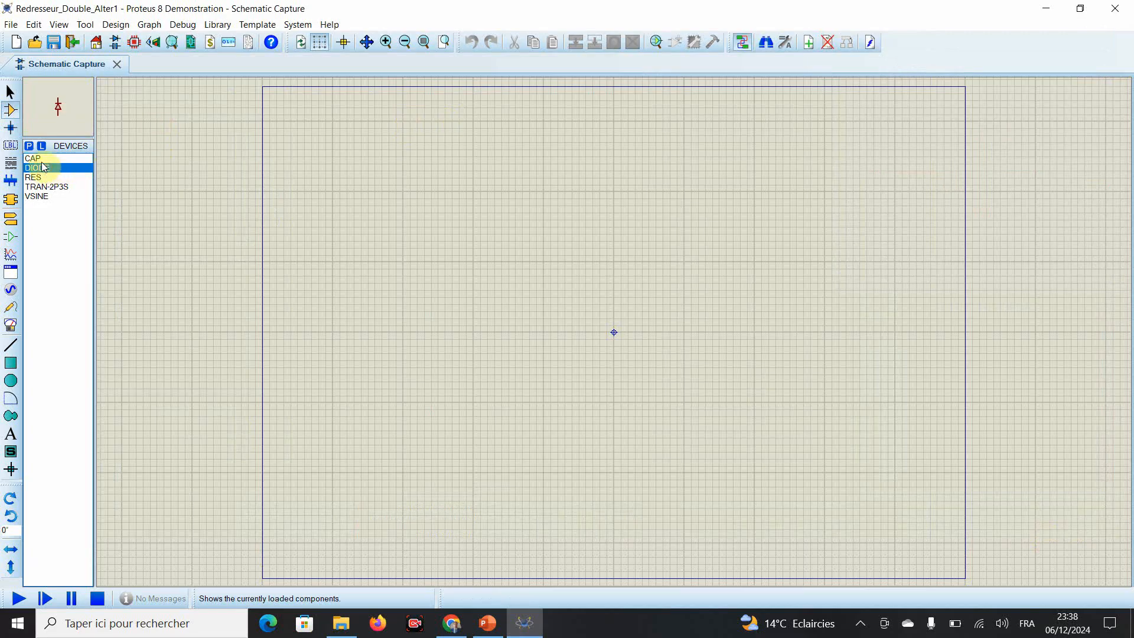
{"action": "left_click", "coordinate": [45, 197]}
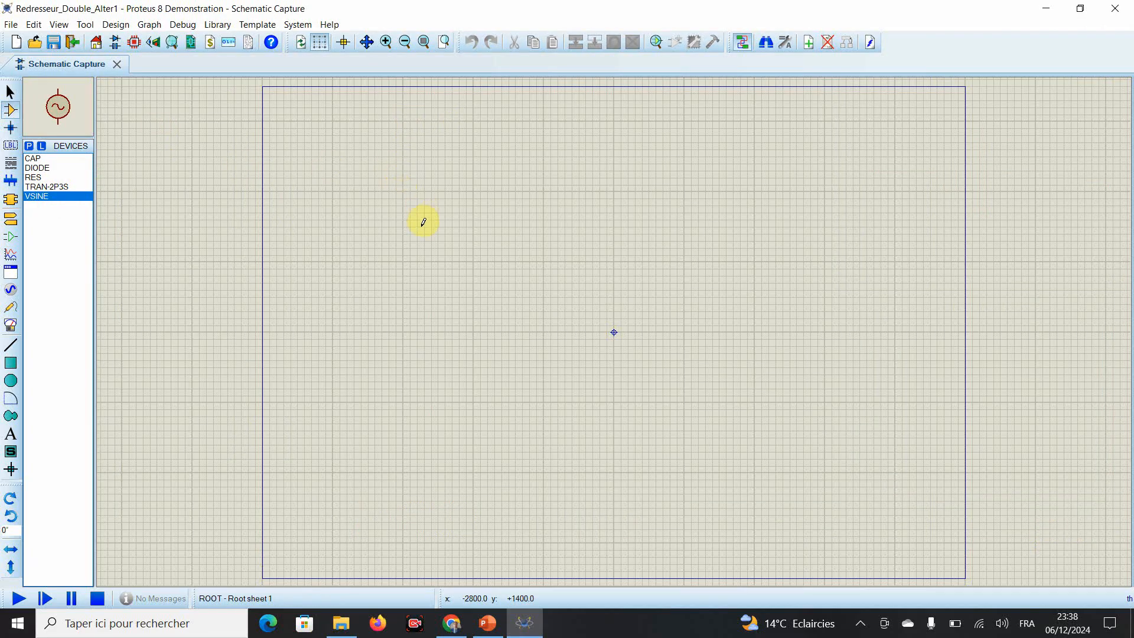
{"action": "left_click", "coordinate": [438, 259]}
{"action": "left_click", "coordinate": [438, 258]}
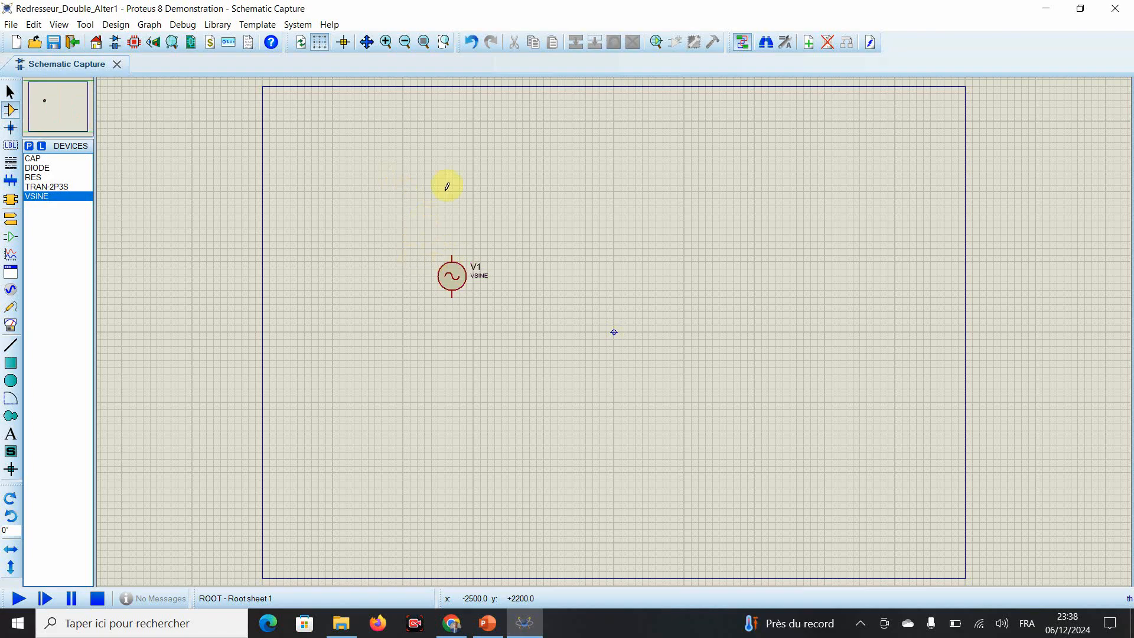
- Set the amplitude of sine source V1 to 50 and its frequency to 20
{"action": "left_click", "coordinate": [444, 42]}
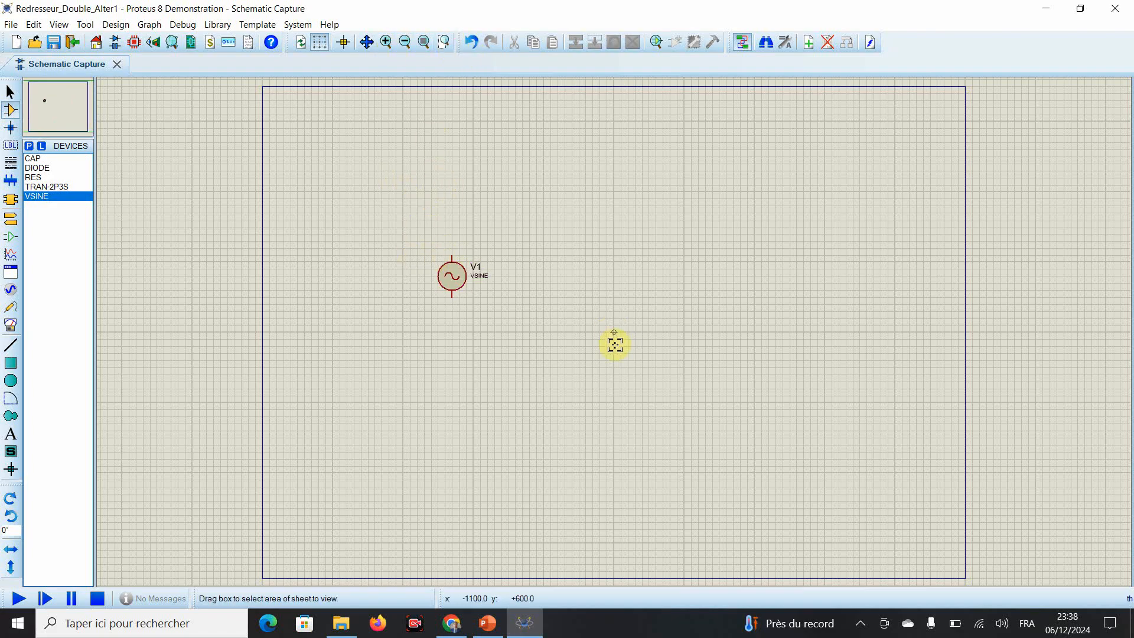
{"action": "left_click_drag", "start_coordinate": [388, 199], "coordinate": [795, 435]}
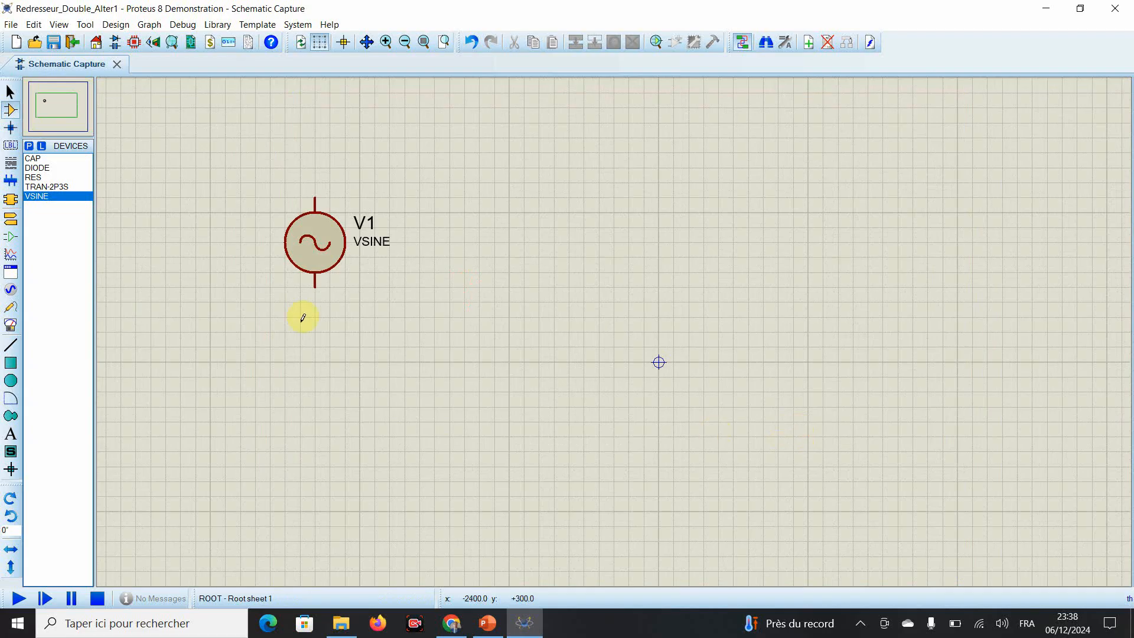
{"action": "double_click", "coordinate": [314, 262]}
{"action": "left_click", "coordinate": [519, 256]}
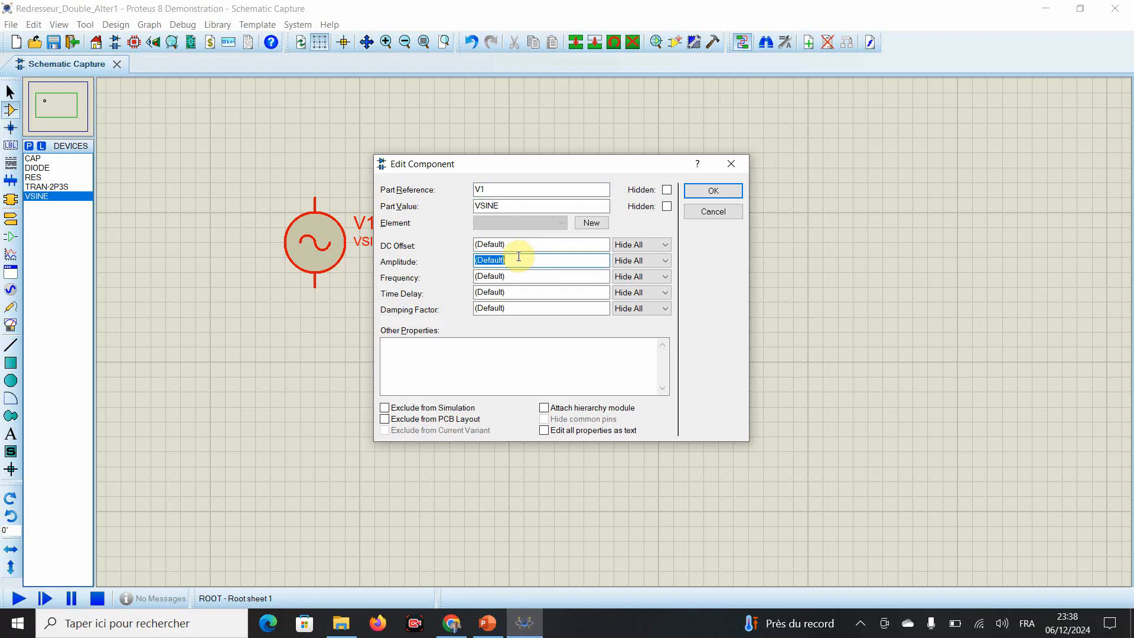
{"action": "type", "text": "5"}
{"action": "left_click", "coordinate": [506, 278]}
{"action": "type", "text": "20"}
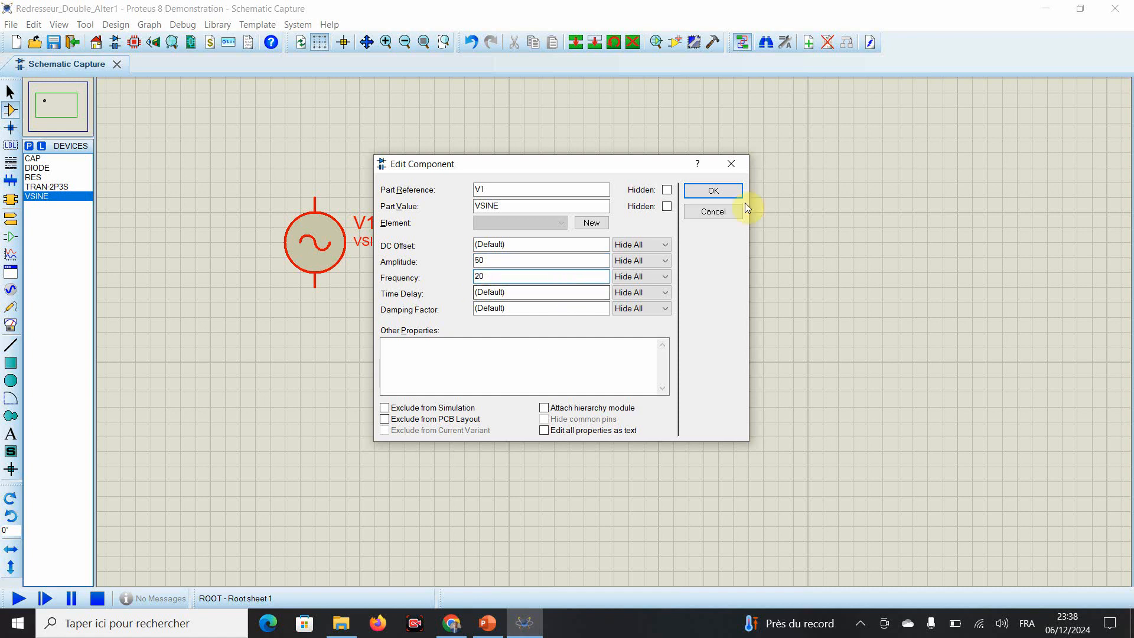
{"action": "left_click", "coordinate": [714, 191]}
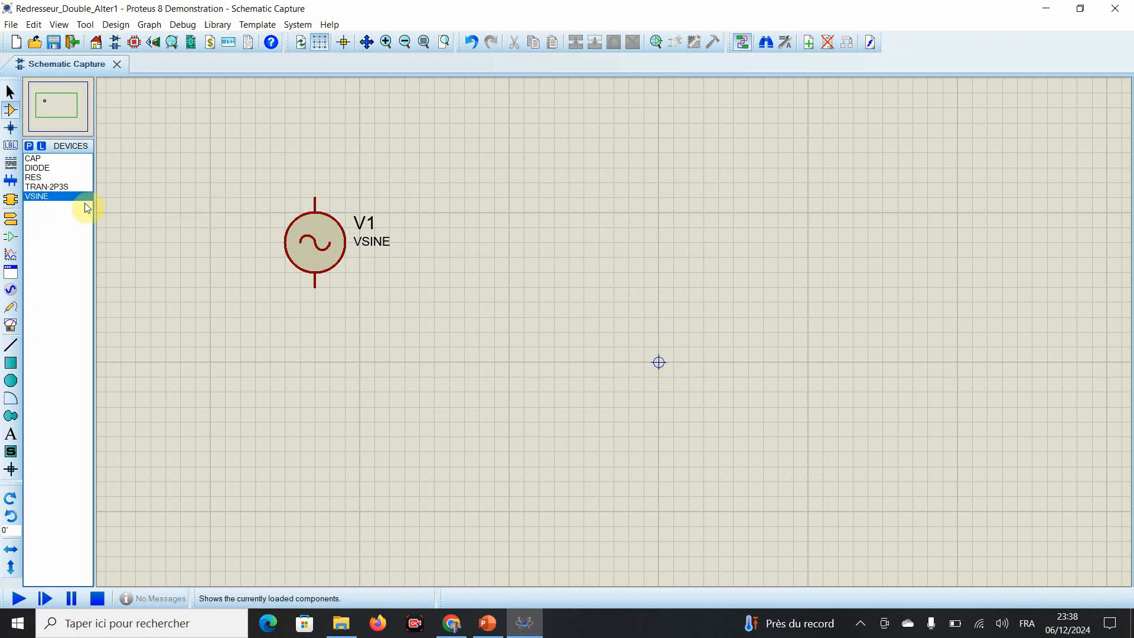
- Place the TRAN-2P3S transformer on the schematic to the right of source V1
{"action": "left_click", "coordinate": [39, 168]}
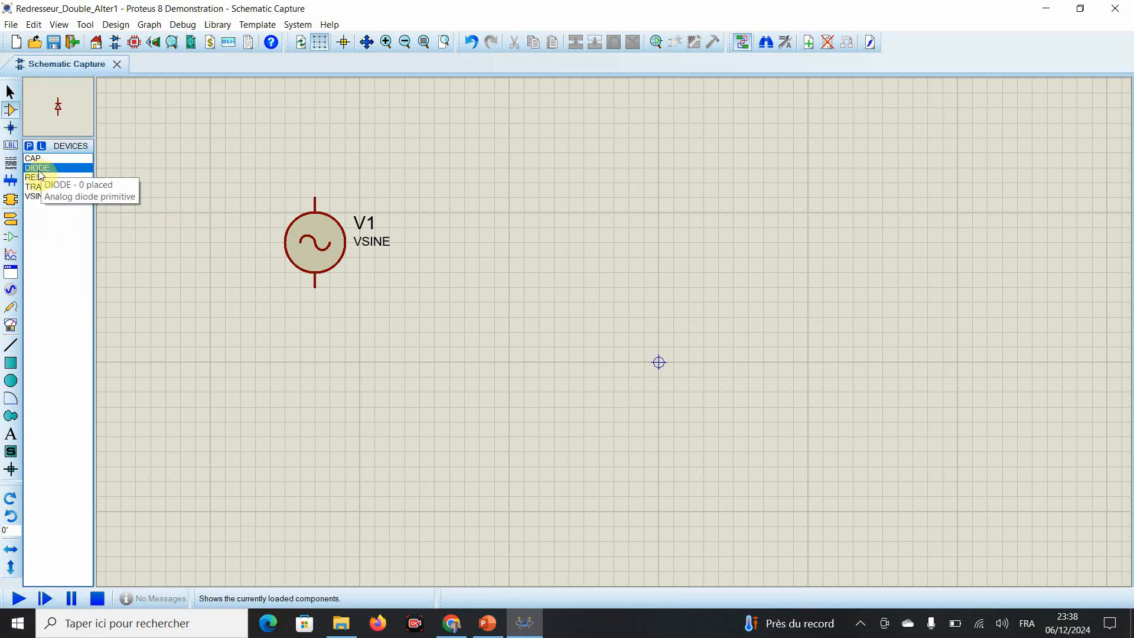
{"action": "left_click", "coordinate": [54, 187]}
{"action": "left_click", "coordinate": [481, 240]}
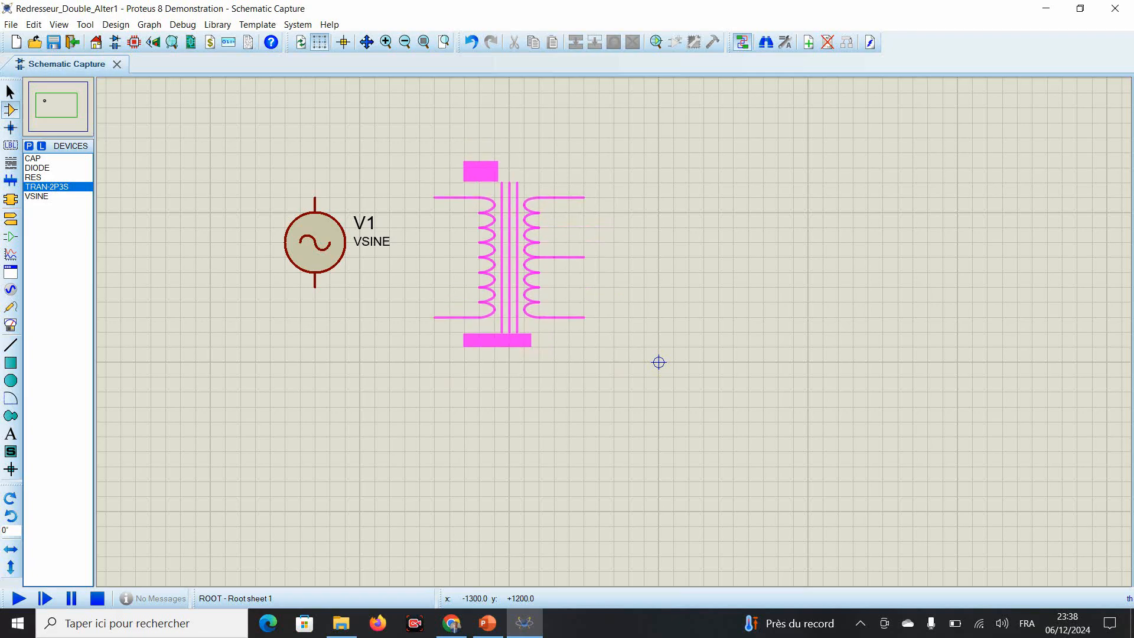
{"action": "left_click", "coordinate": [510, 242]}
- Wire both terminals of source V1 to the upper and lower primary terminals of transformer TR1
{"action": "left_click", "coordinate": [314, 196]}
{"action": "left_click", "coordinate": [435, 183]}
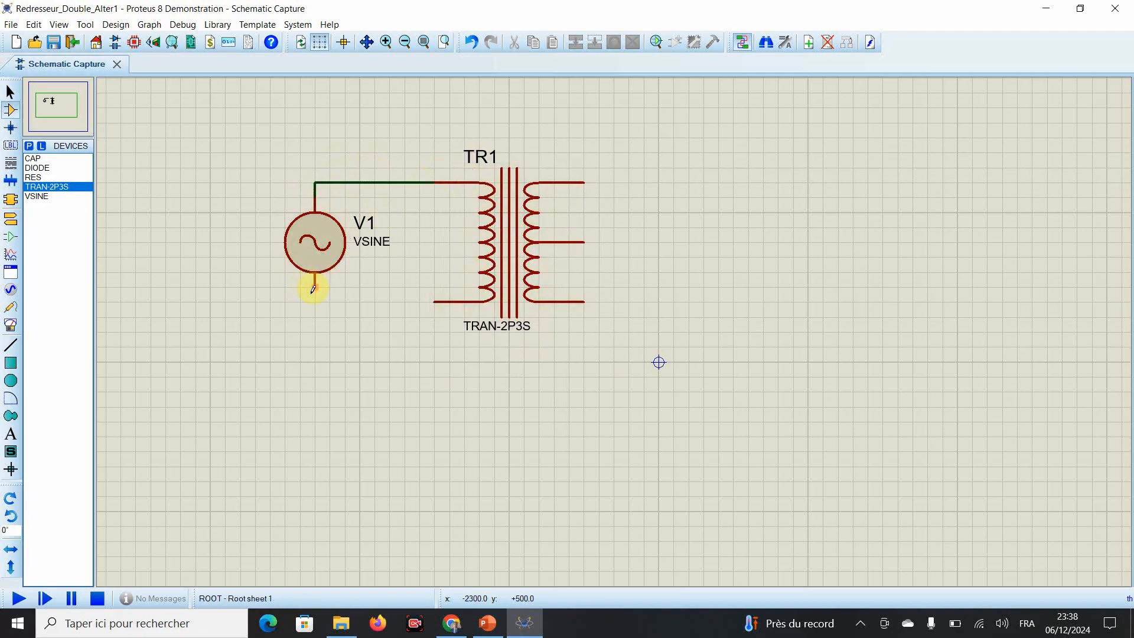
{"action": "left_click", "coordinate": [315, 288]}
{"action": "left_click", "coordinate": [433, 300]}
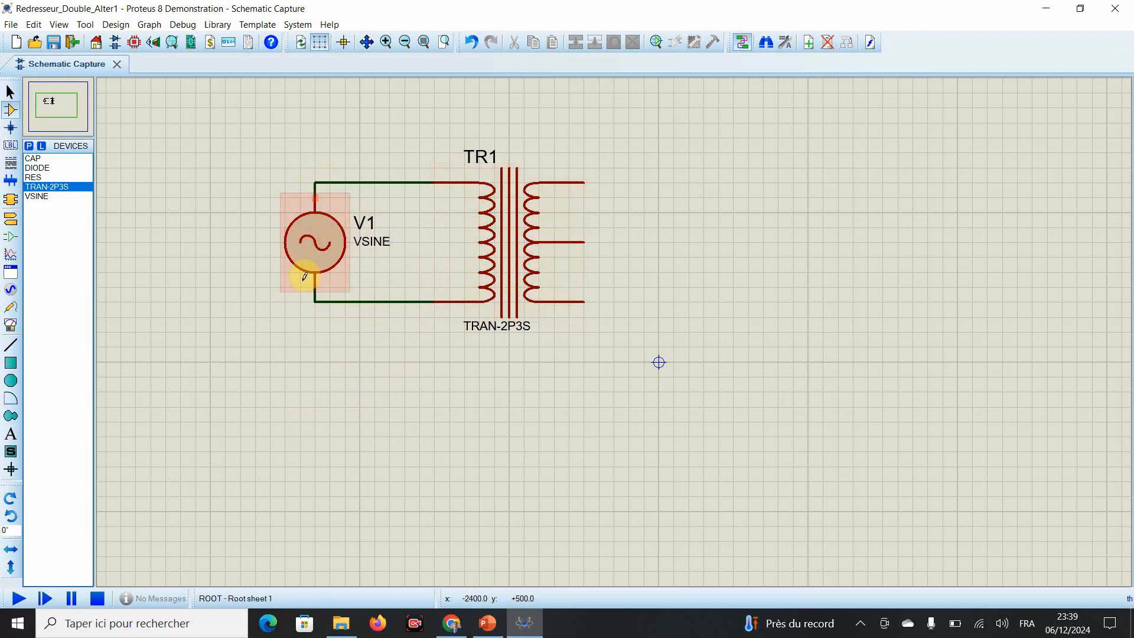
- Check the amplitude and frequency properties of sine source V1, leaving them as they are
{"action": "double_click", "coordinate": [314, 251]}
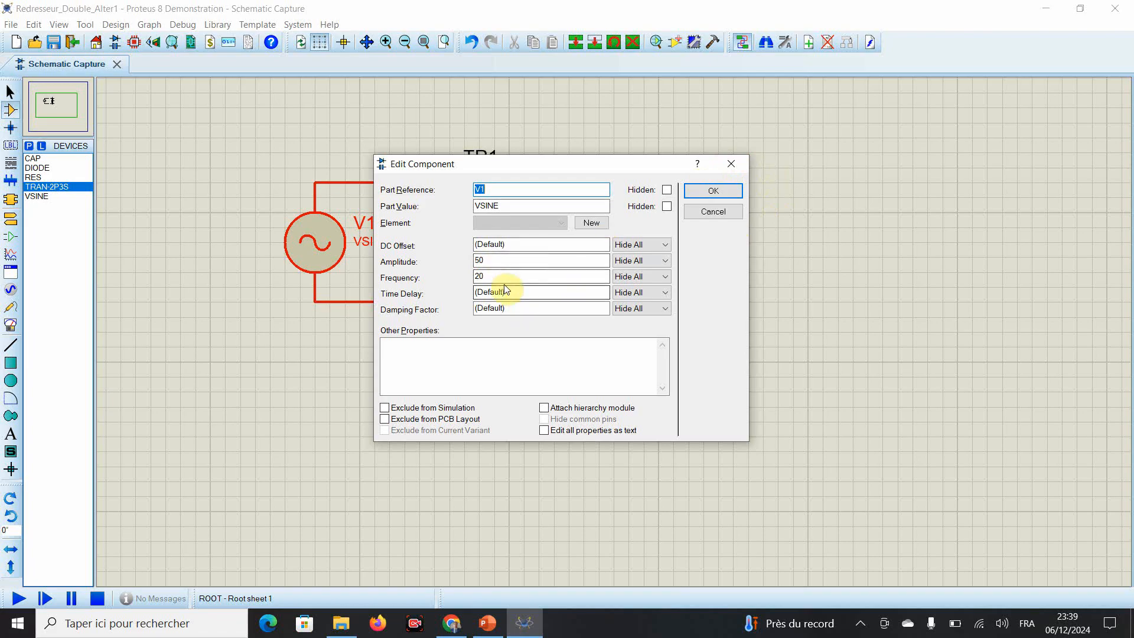
{"action": "left_click", "coordinate": [713, 212]}
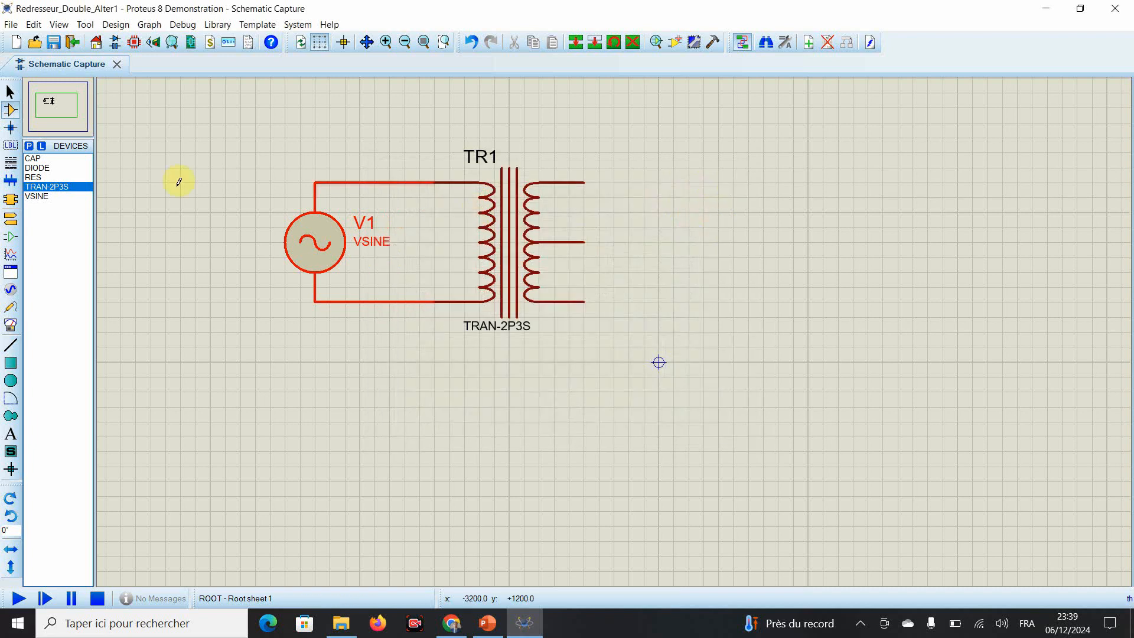
{"action": "left_click", "coordinate": [10, 92]}
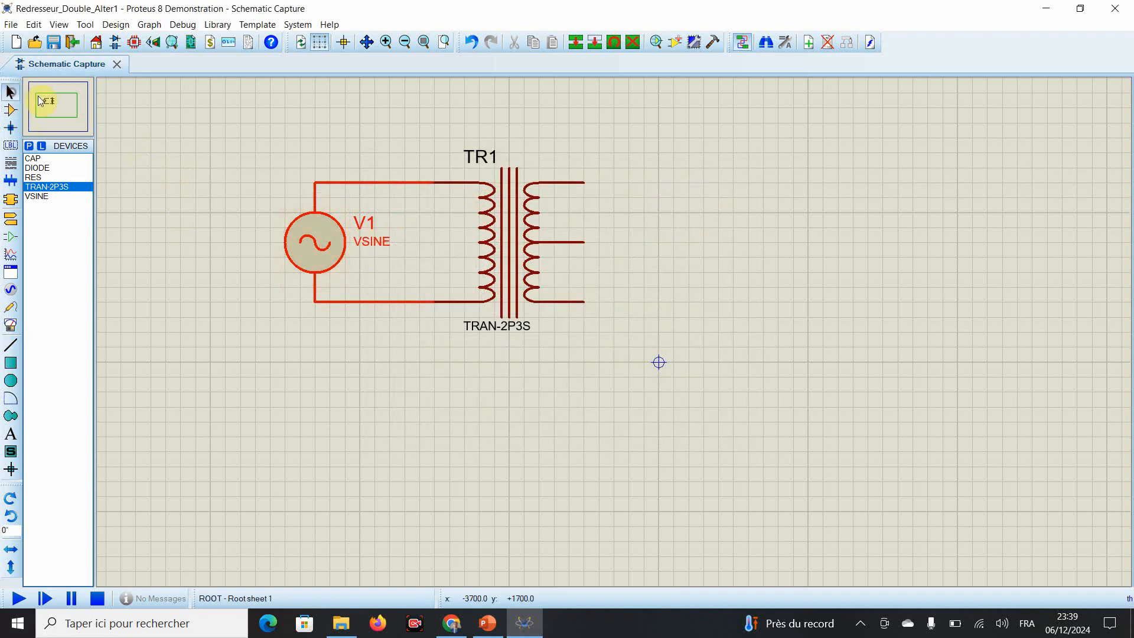
{"action": "left_click", "coordinate": [216, 174]}
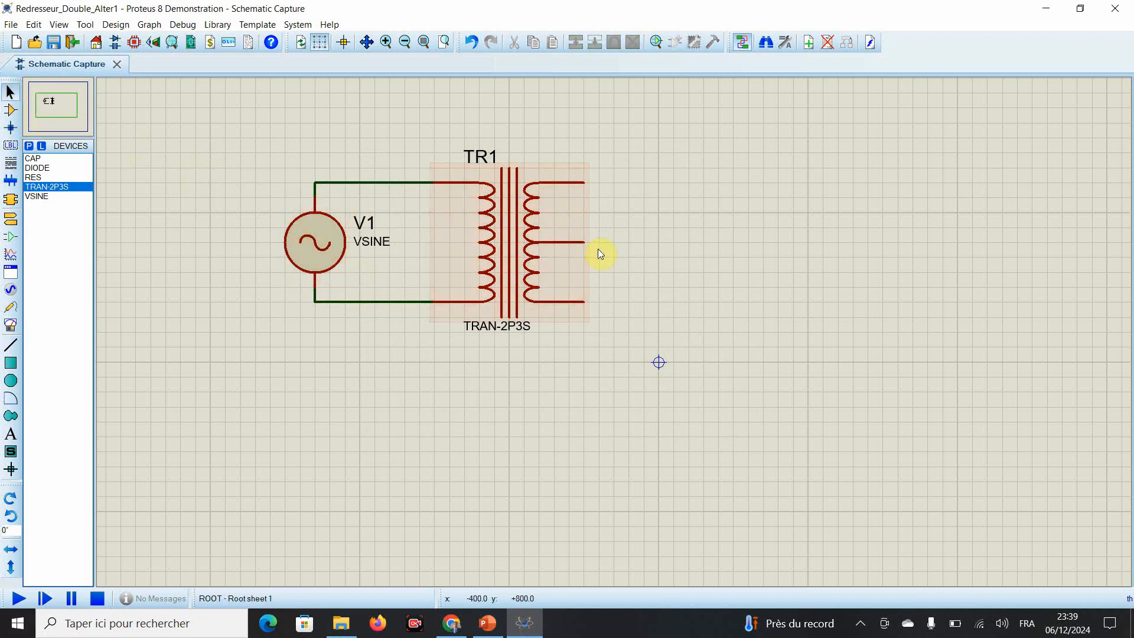
- Place a DIODE rotated clockwise beside the transformer and connect its anode to TR1's upper secondary terminal
{"action": "left_click", "coordinate": [56, 171]}
{"action": "left_click", "coordinate": [664, 196]}
{"action": "left_click", "coordinate": [643, 191]}
{"action": "right_click", "coordinate": [640, 191]}
{"action": "left_click", "coordinate": [689, 230]}
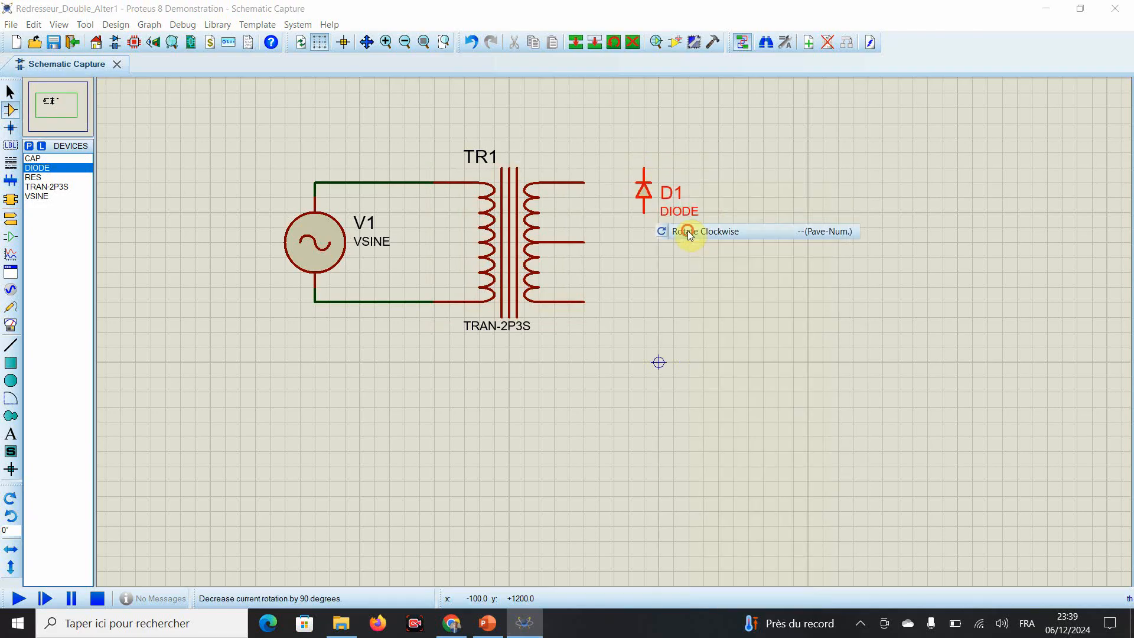
{"action": "left_click", "coordinate": [585, 183]}
{"action": "left_click", "coordinate": [612, 184]}
- Place a second diode rotated clockwise at TR1's lower secondary terminal and wire the cathodes of both diodes together
{"action": "left_click", "coordinate": [634, 294]}
{"action": "left_click", "coordinate": [630, 296]}
{"action": "right_click", "coordinate": [631, 319]}
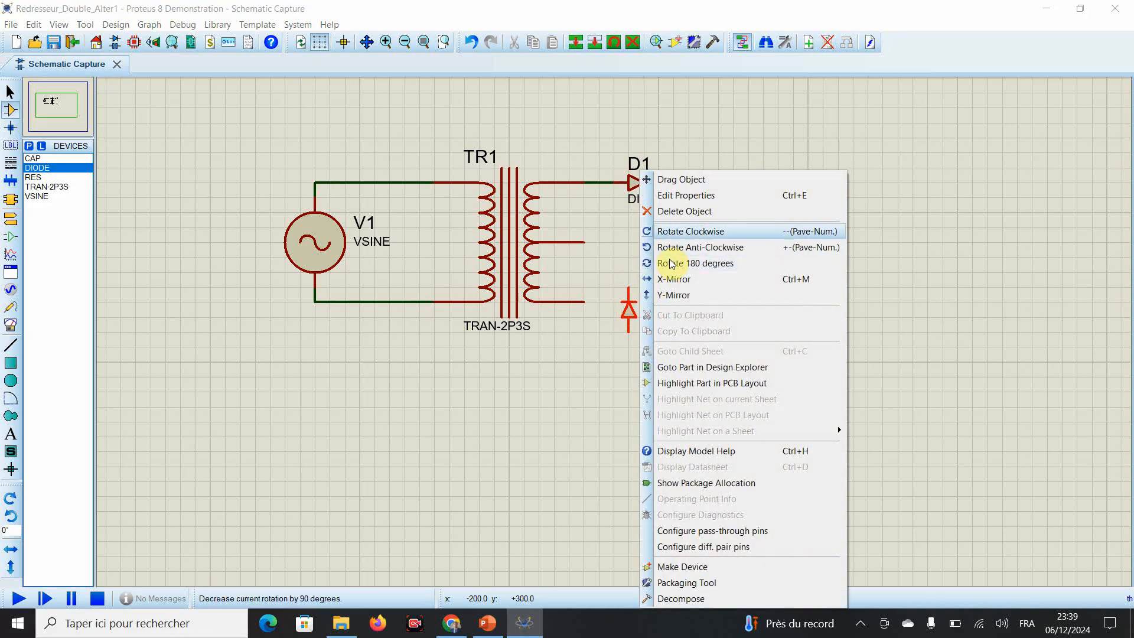
{"action": "left_click", "coordinate": [680, 231]}
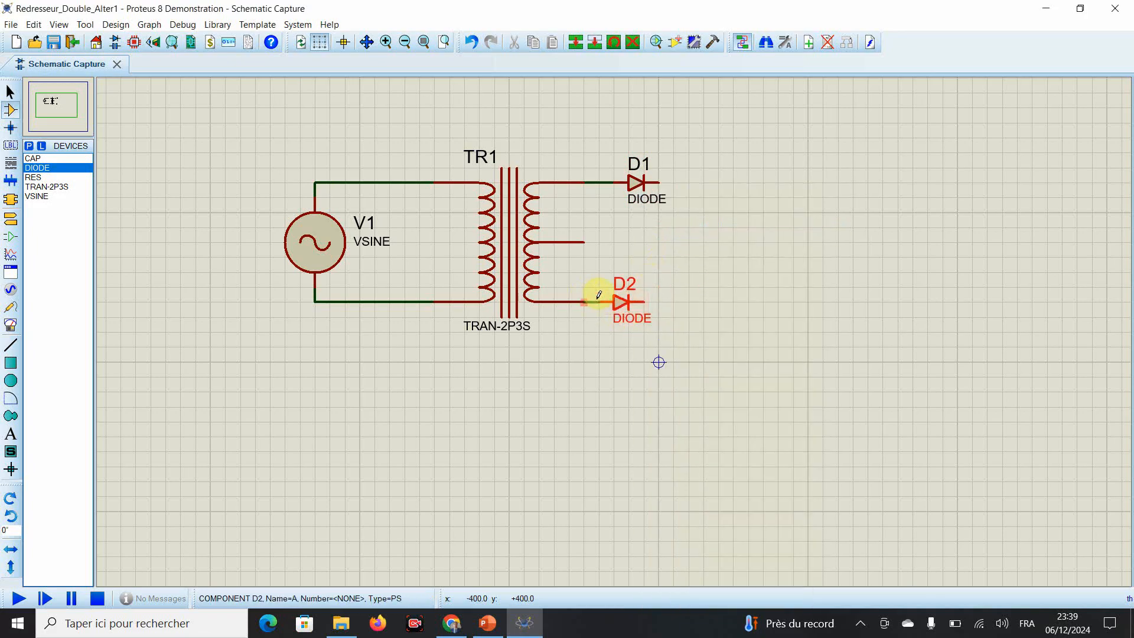
{"action": "left_click", "coordinate": [661, 182]}
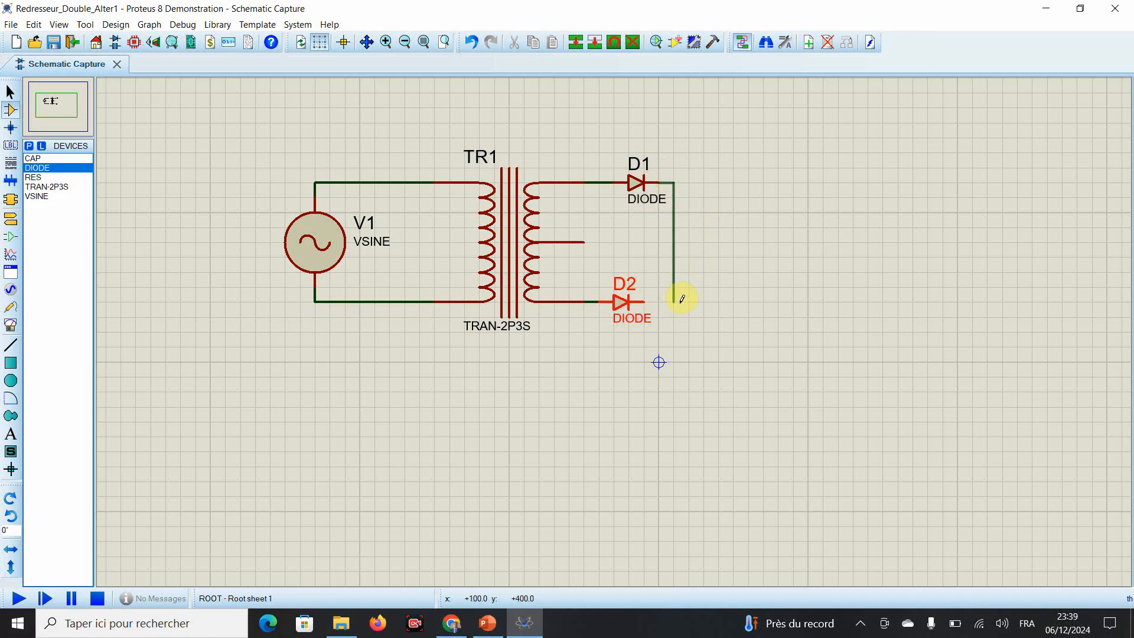
{"action": "left_click", "coordinate": [644, 300]}
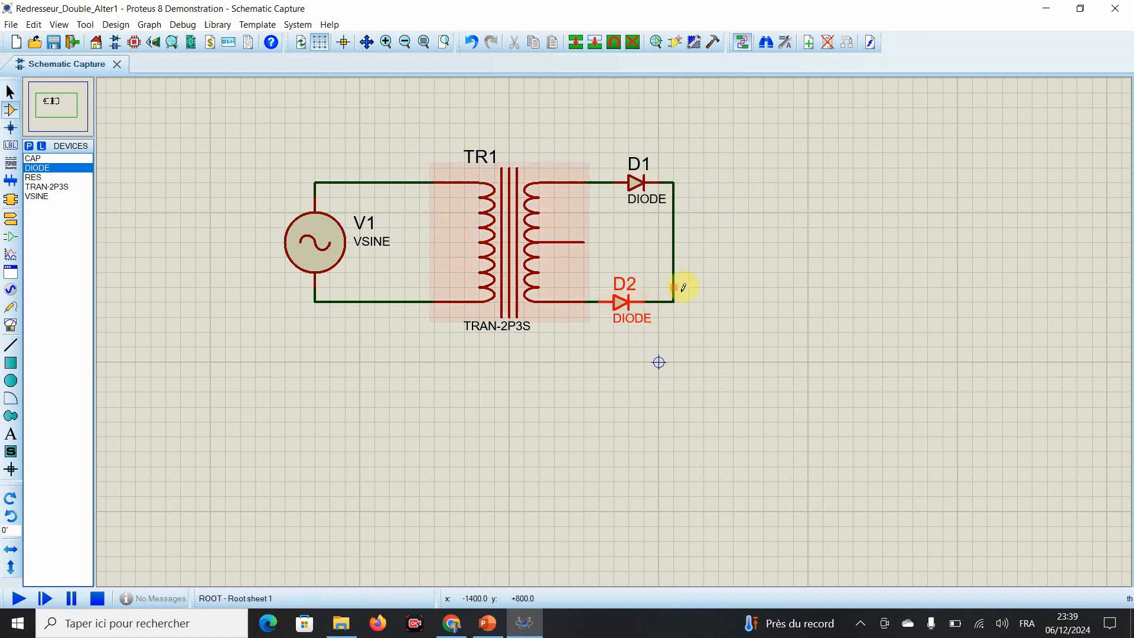
- Place a RES resistor to the right of the diodes and rotate it clockwise to stand vertically
{"action": "left_click", "coordinate": [36, 177]}
{"action": "left_click", "coordinate": [746, 246]}
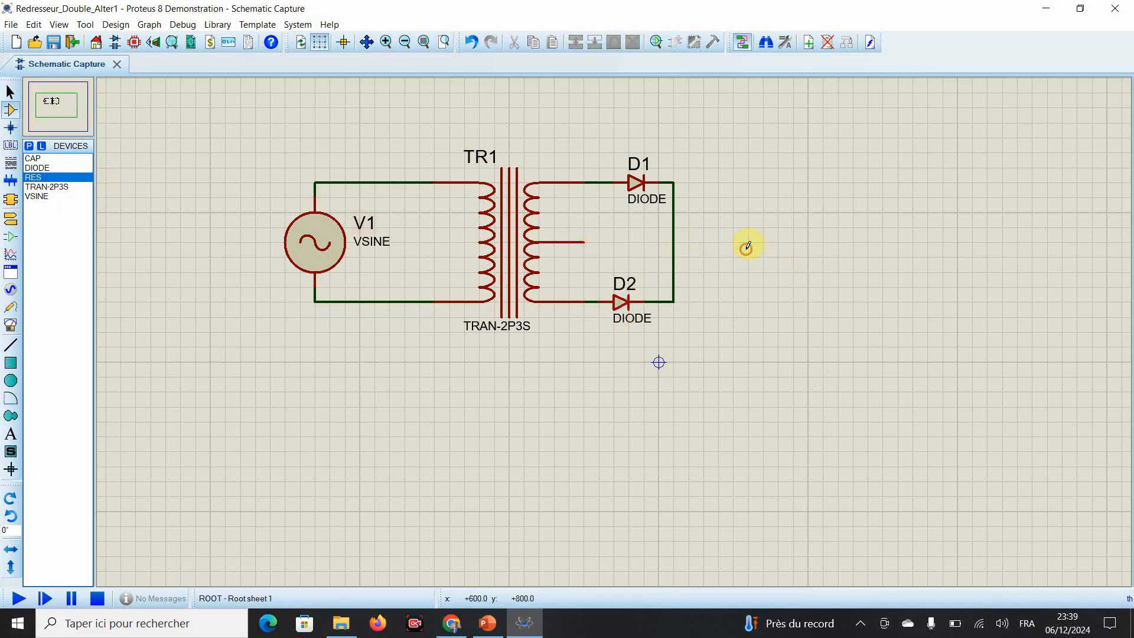
{"action": "left_click", "coordinate": [755, 244]}
{"action": "right_click", "coordinate": [763, 250]}
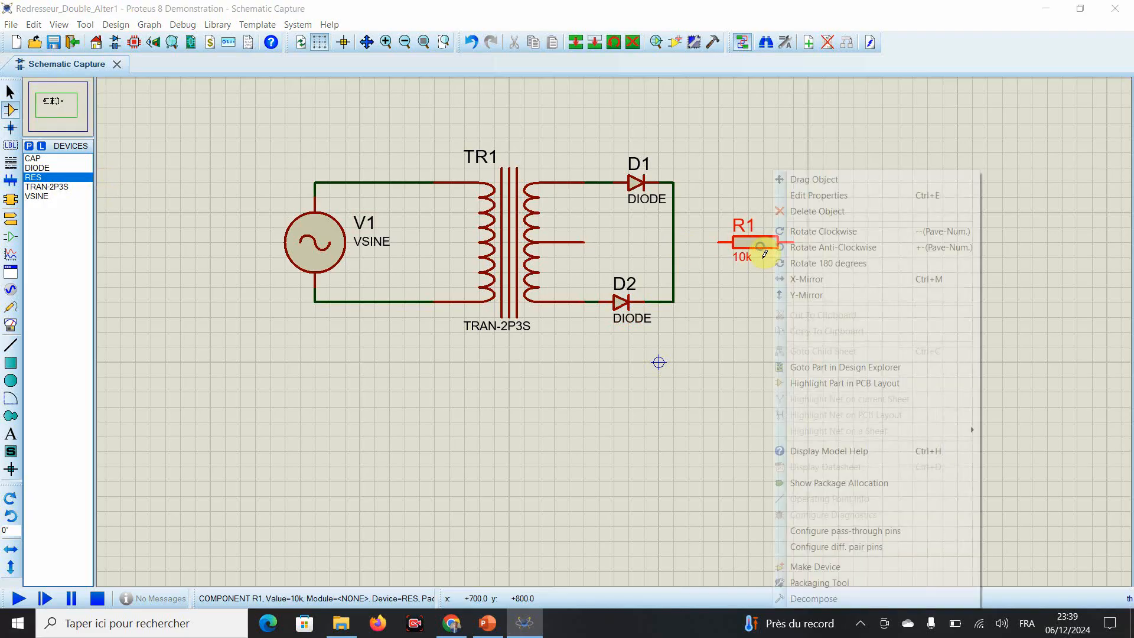
{"action": "left_click", "coordinate": [809, 232]}
- Wire TR1's centre tap to the lower end of resistor R1 and the diodes' common cathode wire to its upper end
{"action": "left_click", "coordinate": [586, 241]}
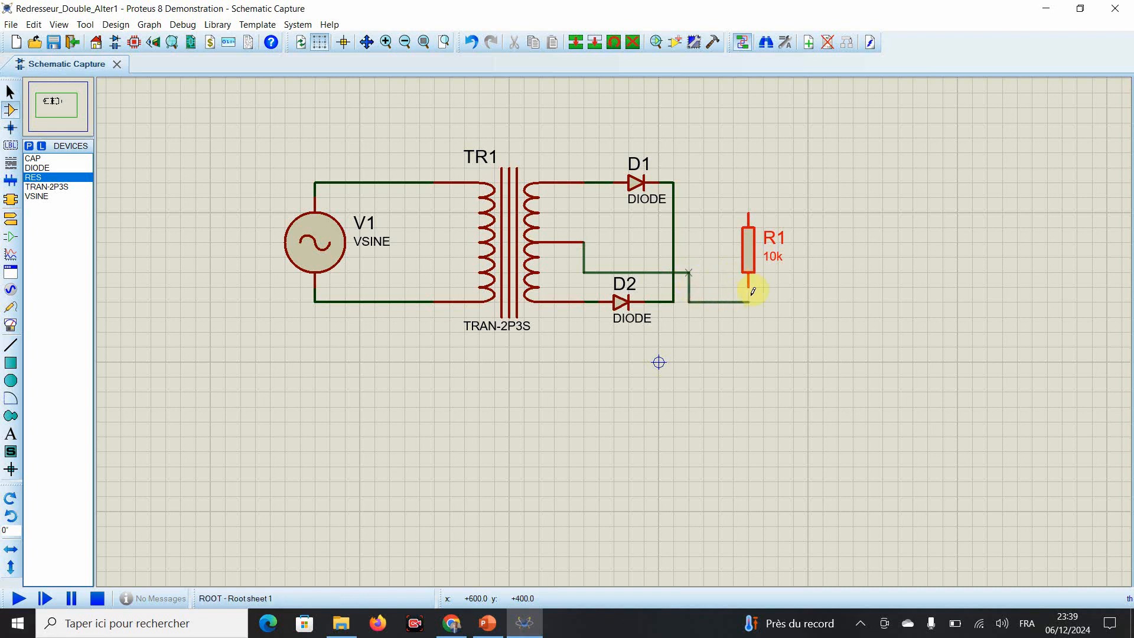
{"action": "left_click", "coordinate": [750, 289]}
{"action": "left_click", "coordinate": [674, 182]}
{"action": "left_click", "coordinate": [748, 215]}
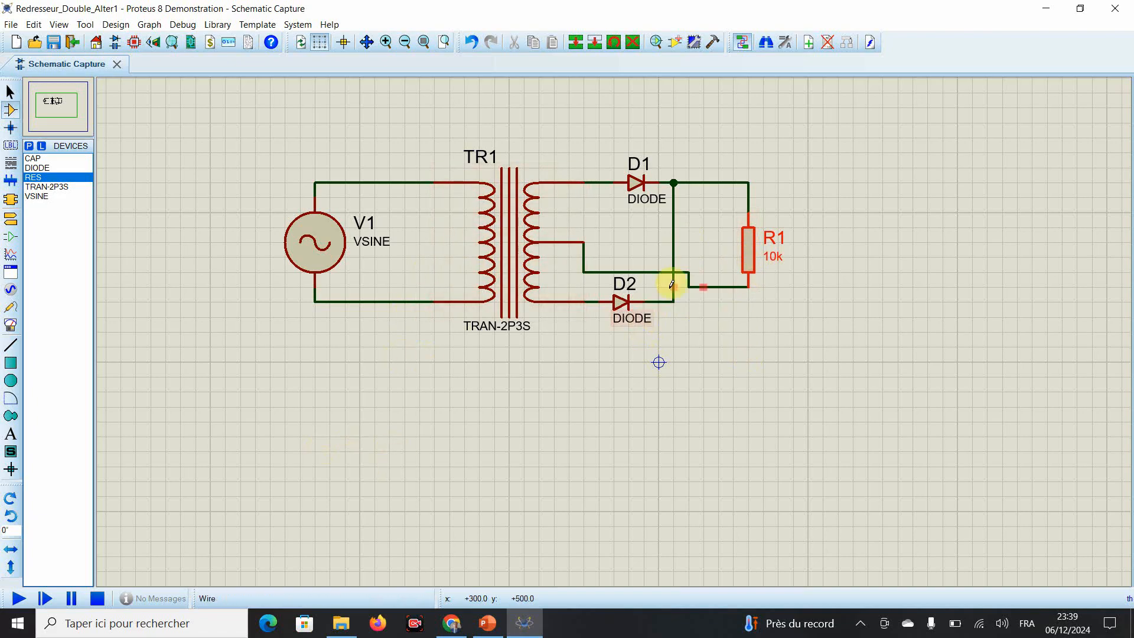
- Place a GROUND terminal below the centre-tap wire near R1 and connect it to that wire
{"action": "left_click", "coordinate": [8, 216]}
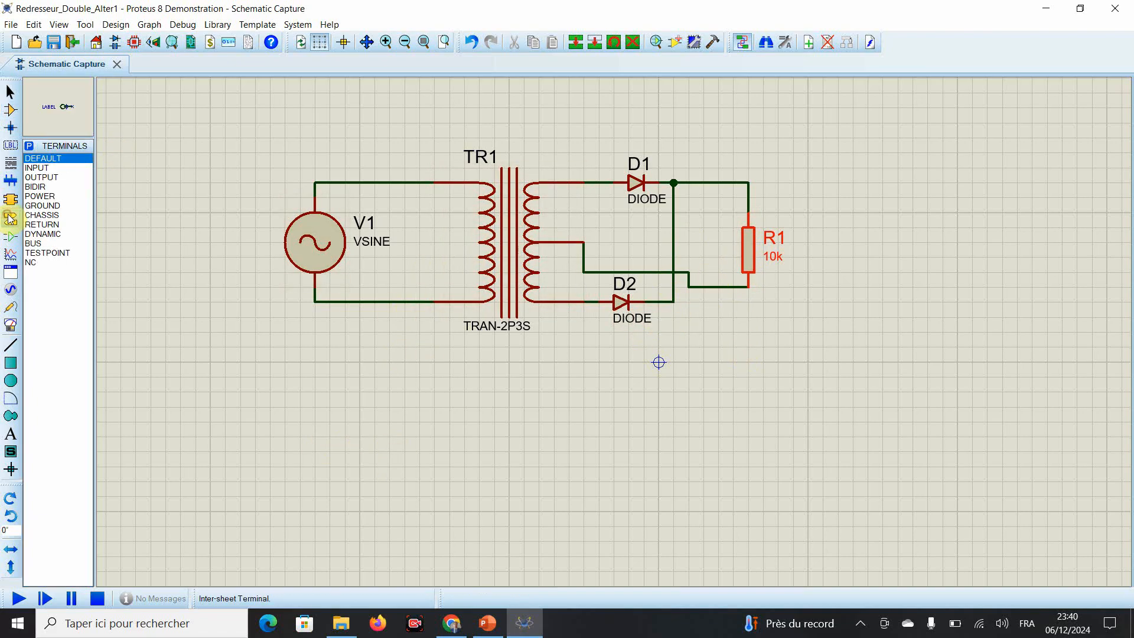
{"action": "left_click", "coordinate": [41, 206]}
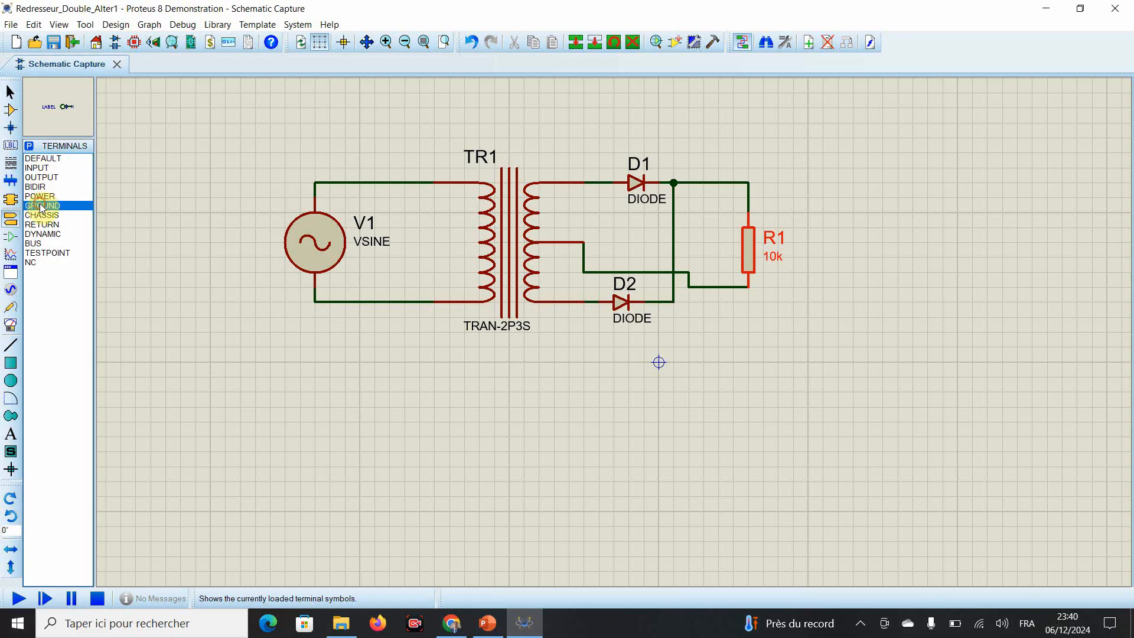
{"action": "left_click", "coordinate": [749, 335]}
{"action": "left_click", "coordinate": [720, 320]}
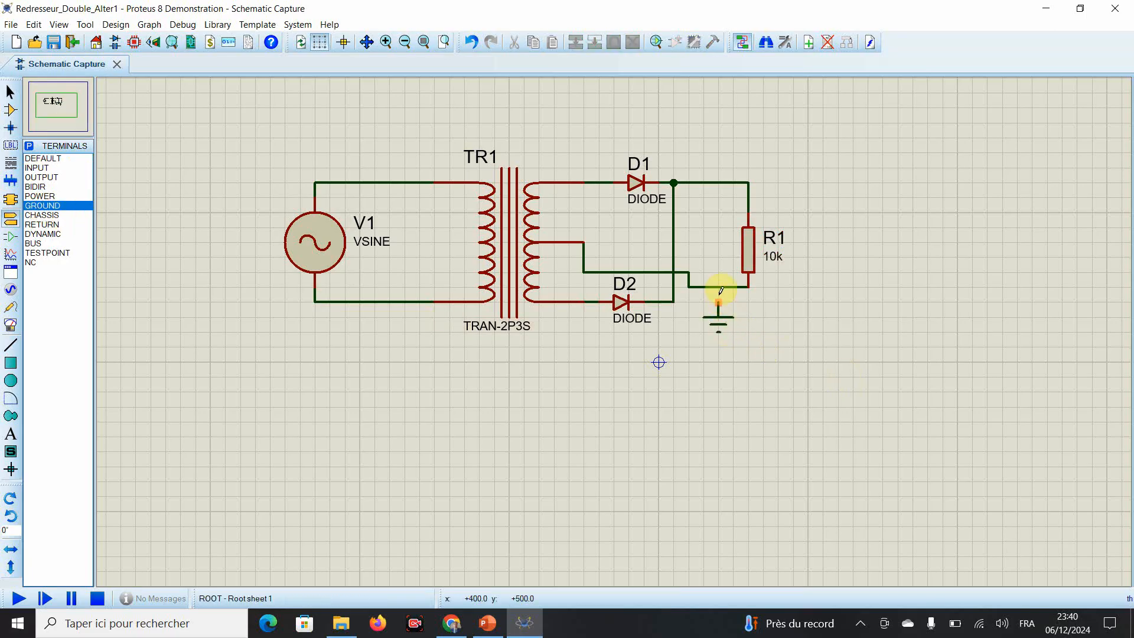
{"action": "left_click", "coordinate": [720, 287]}
{"action": "left_click", "coordinate": [719, 302]}
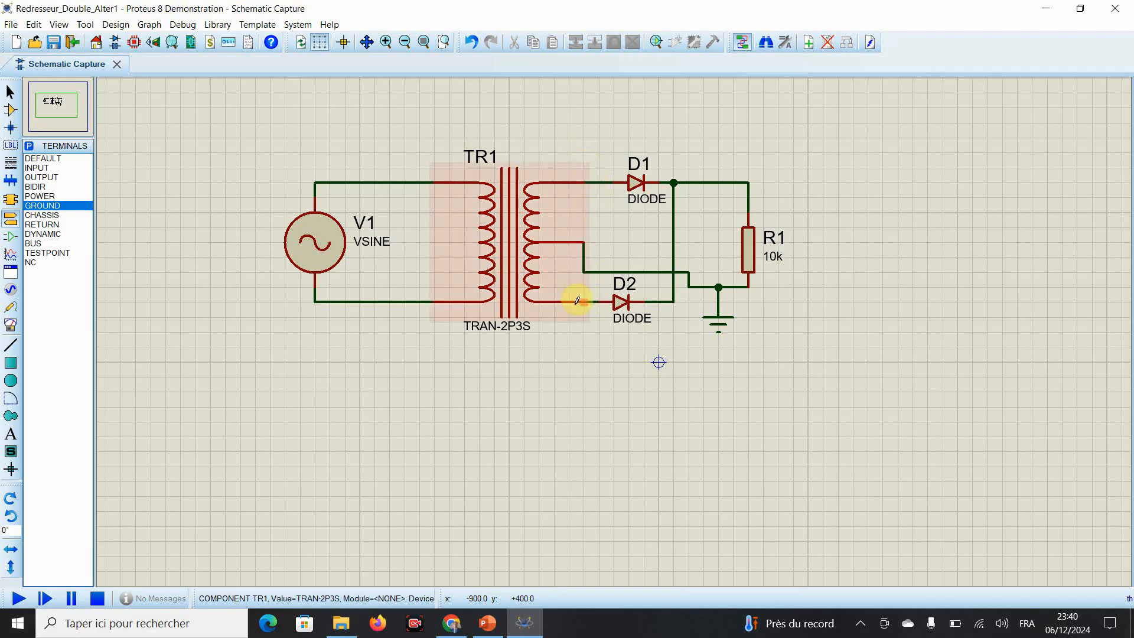
- Place voltage probes on the anode wires of D1 and D2 and move their labels clear of the diodes
{"action": "left_click", "coordinate": [11, 307]}
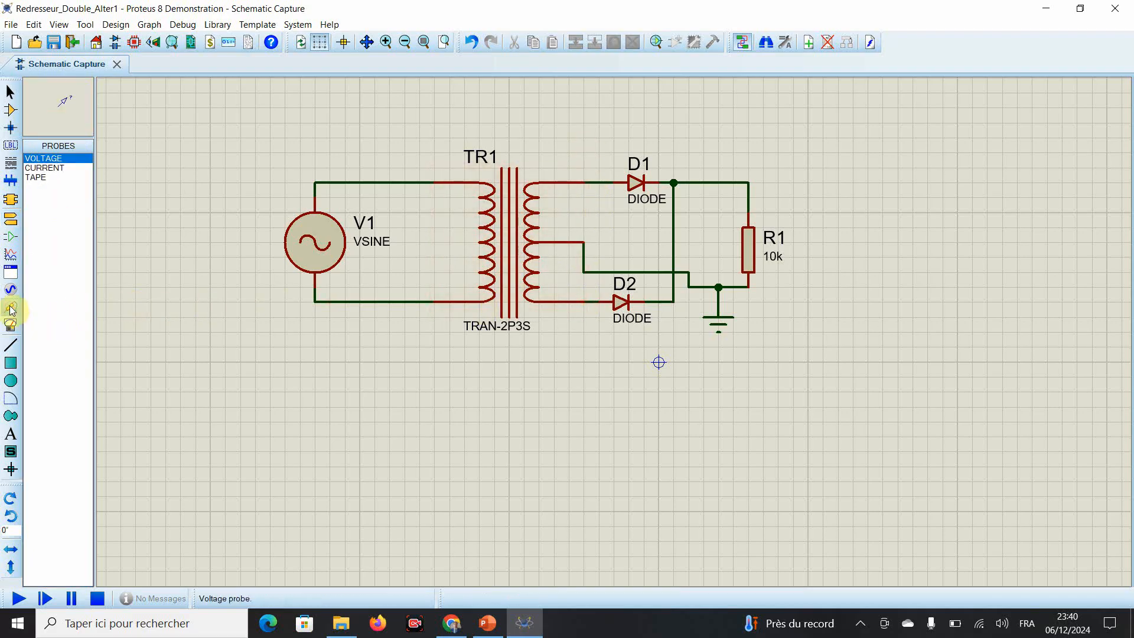
{"action": "left_click", "coordinate": [597, 182]}
{"action": "left_click", "coordinate": [584, 302]}
{"action": "left_click", "coordinate": [640, 281]}
{"action": "left_click_drag", "start_coordinate": [640, 280], "coordinate": [597, 324]}
{"action": "left_click", "coordinate": [658, 169]}
{"action": "left_click_drag", "start_coordinate": [659, 168], "coordinate": [600, 126]}
- Rename the voltage probe on D1's anode wire to Ve1 and copy that name
{"action": "double_click", "coordinate": [591, 148]}
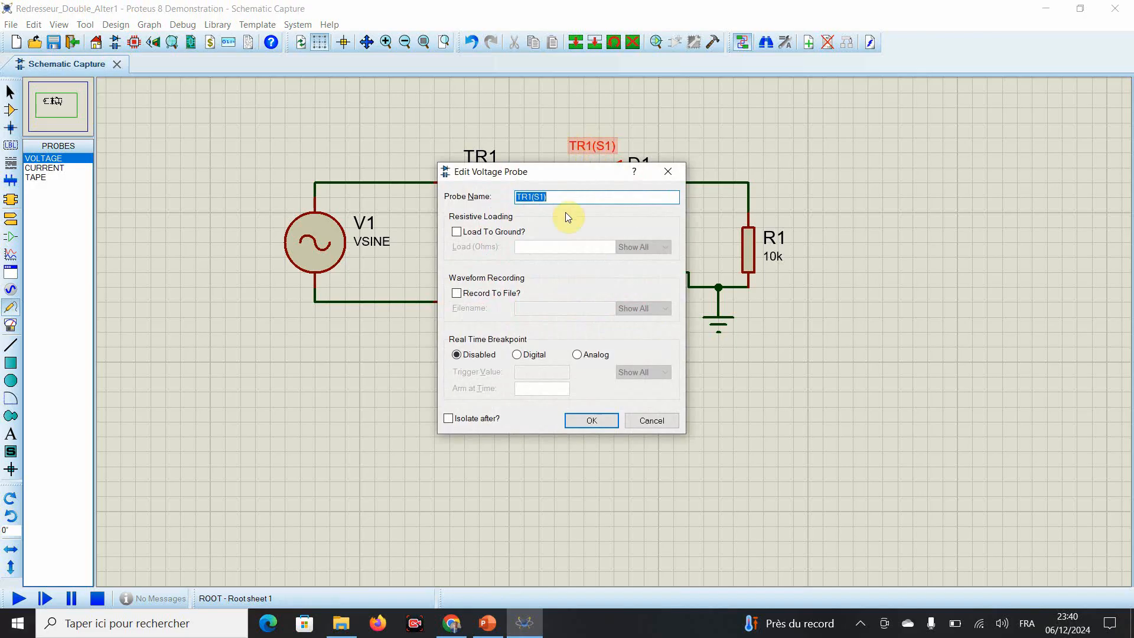
{"action": "type", "text": "Ve1"}
{"action": "right_click", "coordinate": [525, 196]}
{"action": "left_click", "coordinate": [471, 236]}
{"action": "left_click", "coordinate": [591, 420]}
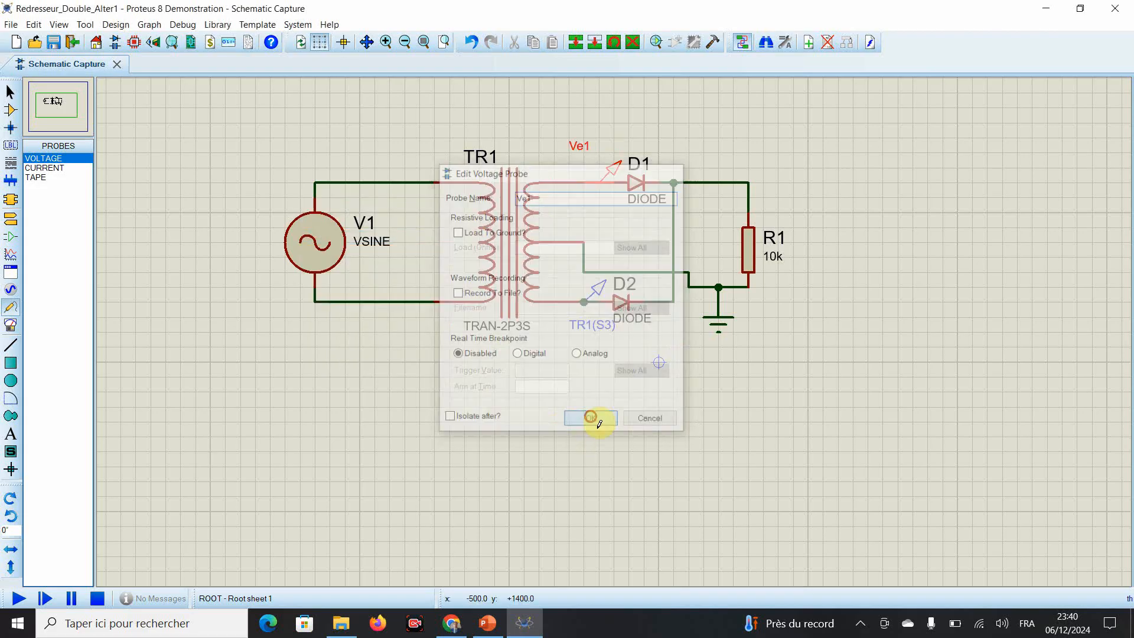
- Rename the voltage probe on D2's anode wire to Ve2
{"action": "double_click", "coordinate": [593, 325]}
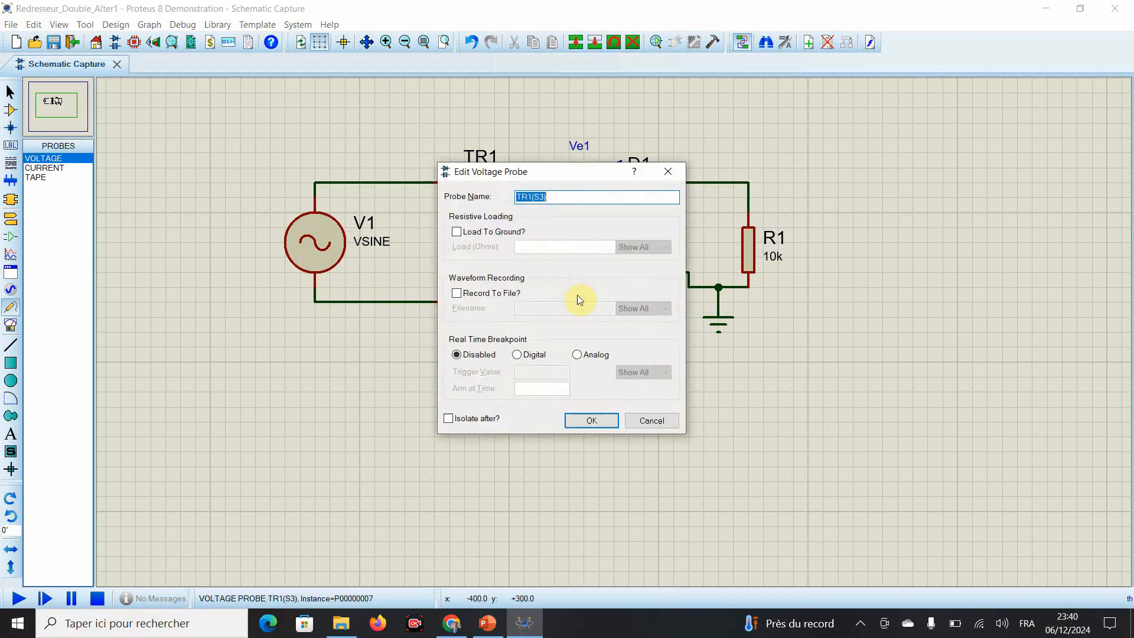
{"action": "right_click", "coordinate": [518, 196]}
{"action": "left_click", "coordinate": [431, 250]}
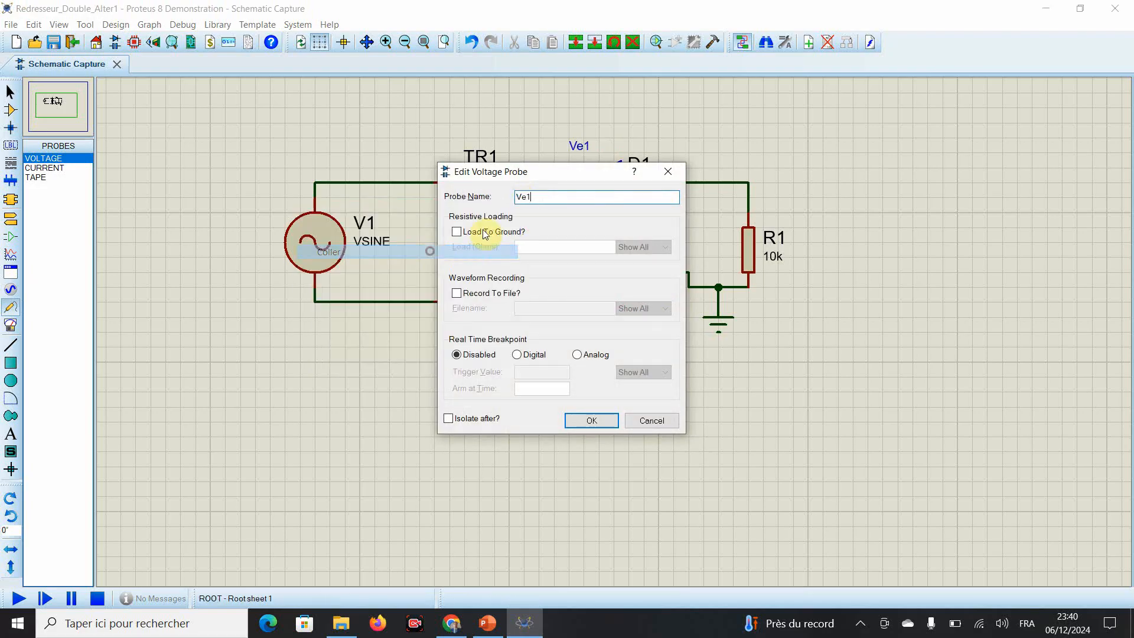
{"action": "type", "text": "2"}
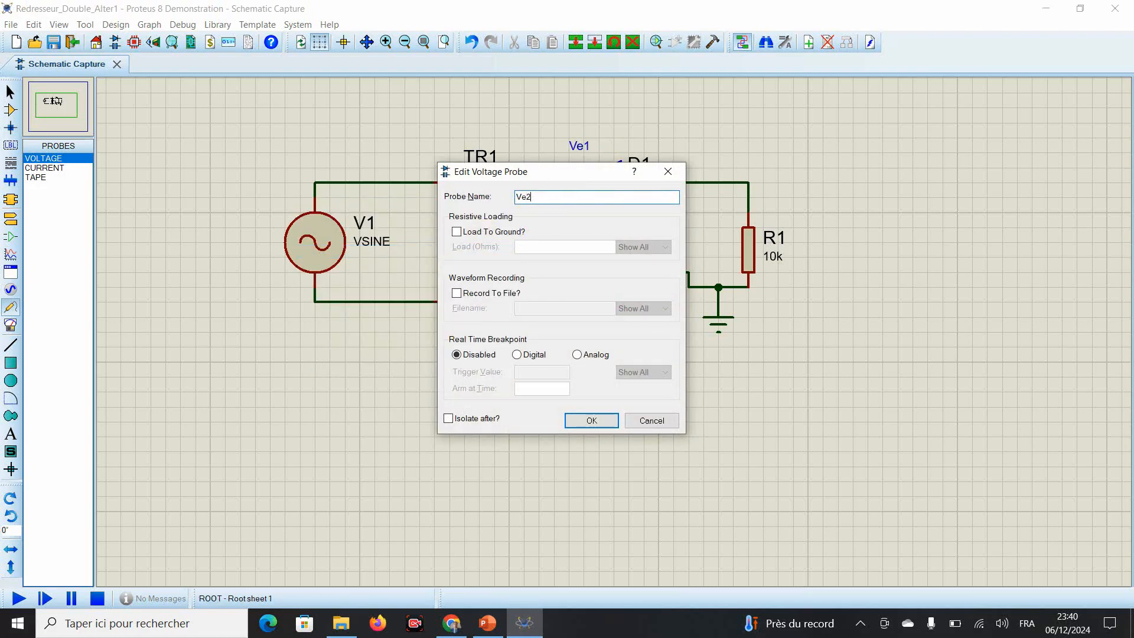
{"action": "left_click", "coordinate": [593, 420]}
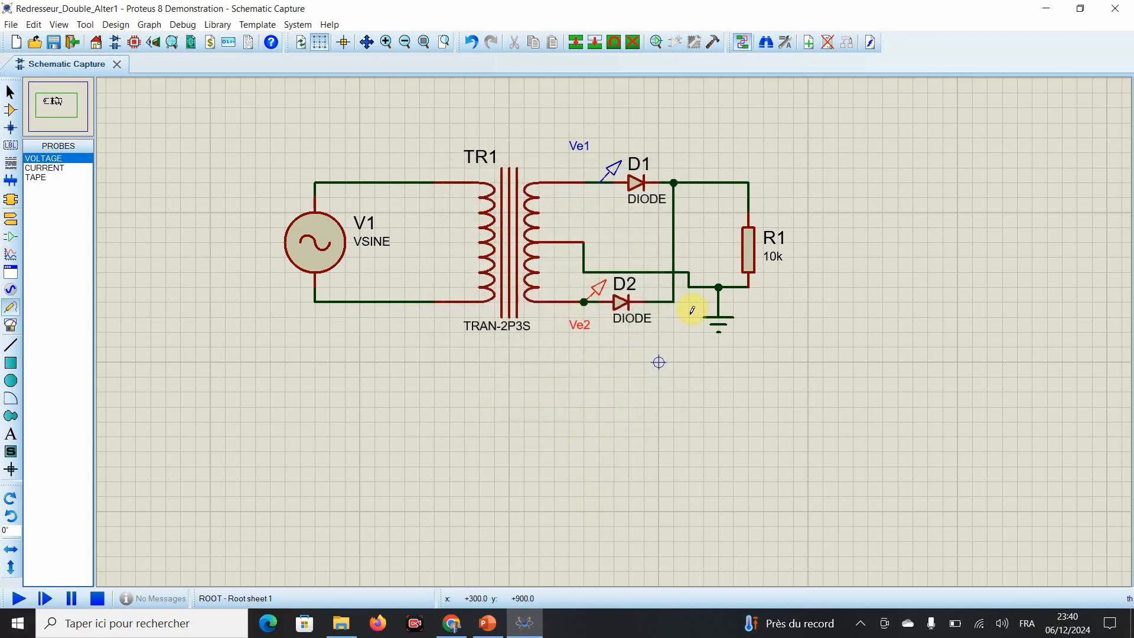
- Place a voltage probe on the wire at the upper end of R1 and name it VOUT
{"action": "left_click", "coordinate": [44, 158]}
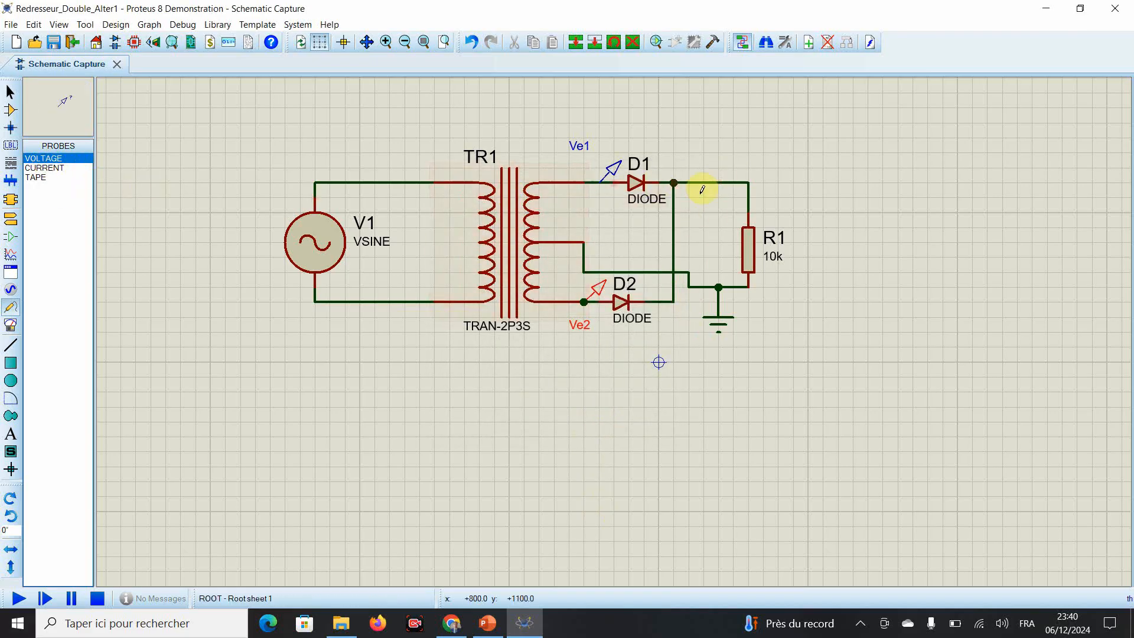
{"action": "left_click", "coordinate": [736, 182]}
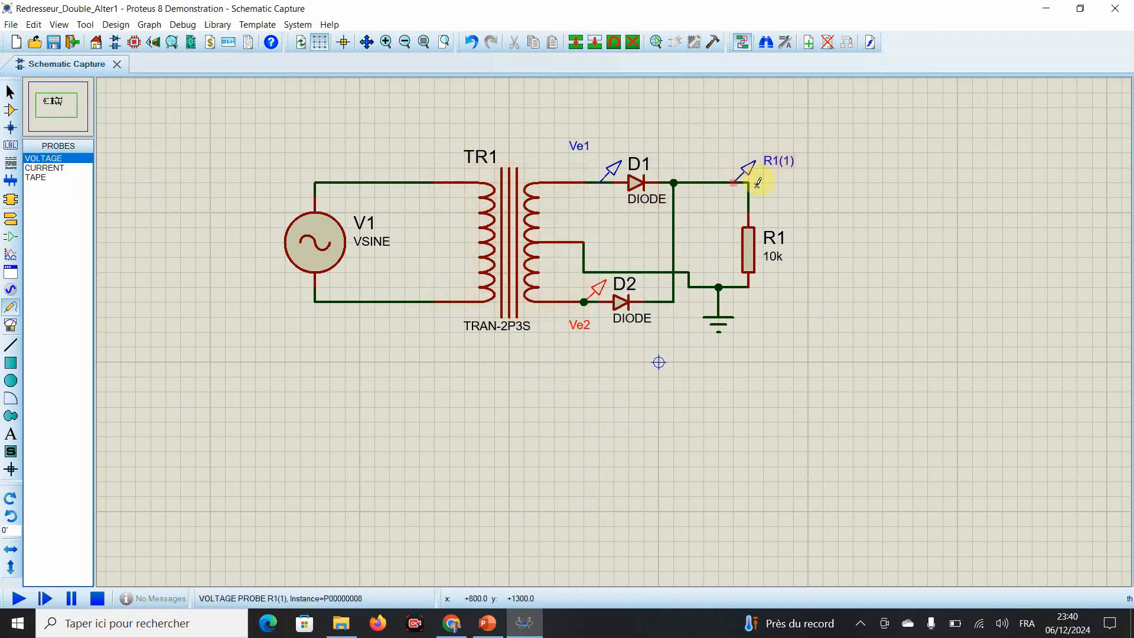
{"action": "double_click", "coordinate": [783, 155]}
{"action": "type", "text": "VOUT"}
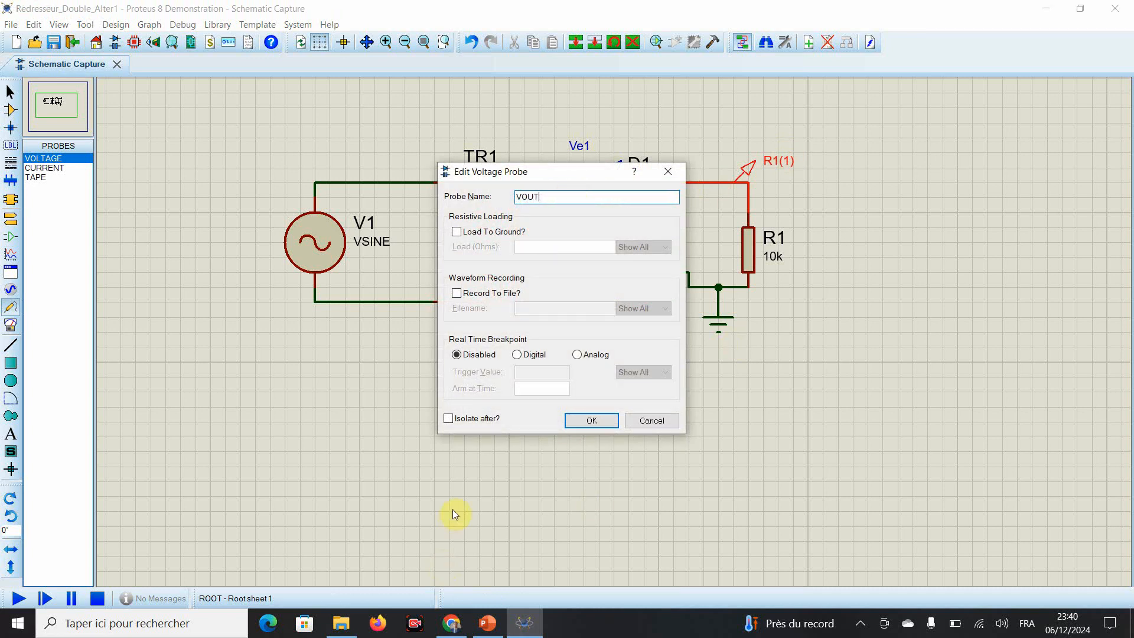
{"action": "left_click", "coordinate": [599, 424]}
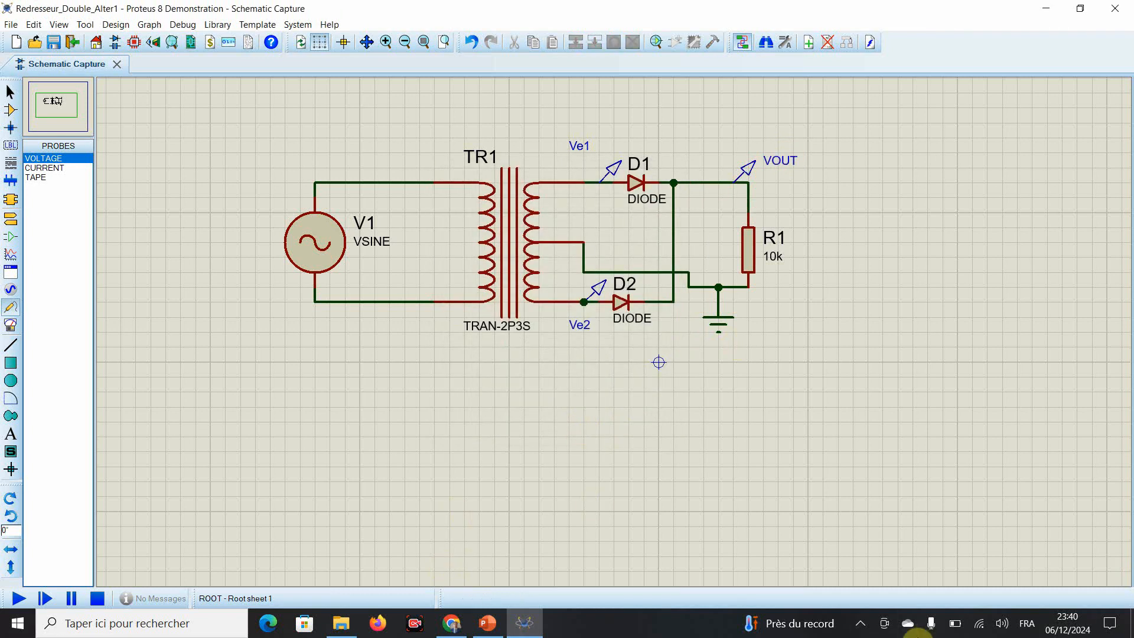
- Place a large ANALOGUE graph below source V1 and transformer TR1
{"action": "left_click", "coordinate": [11, 254]}
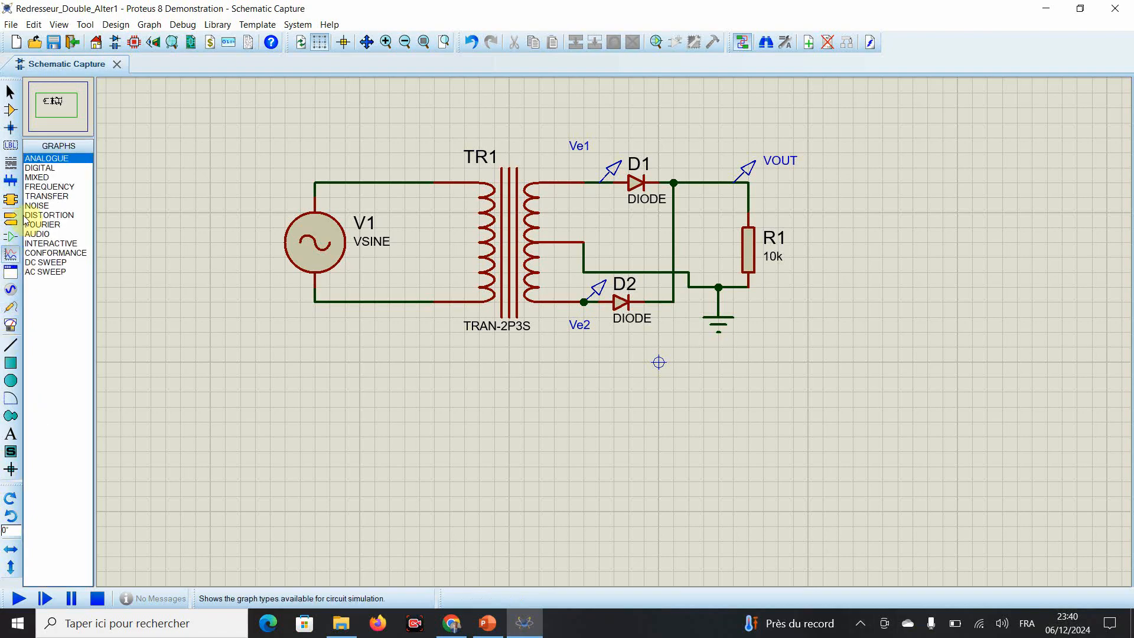
{"action": "left_click_drag", "start_coordinate": [286, 333], "coordinate": [615, 555]}
{"action": "left_click", "coordinate": [522, 455]}
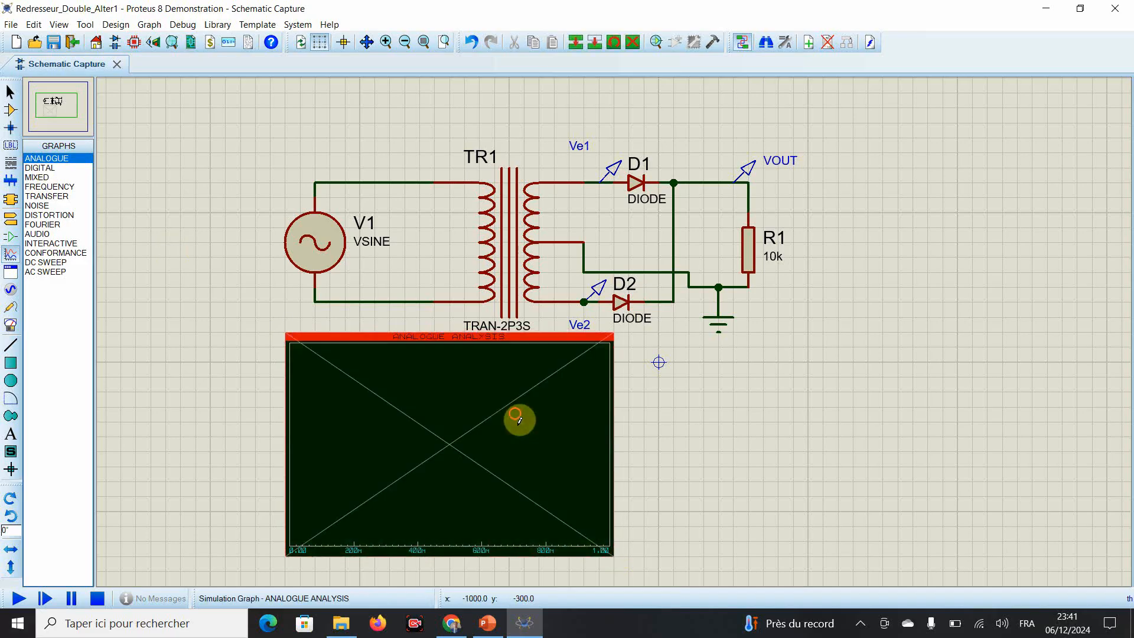
- Set the analogue graph's title to TENSIONS D ENTREE and its stop time to 0.3
{"action": "right_click", "coordinate": [519, 410]}
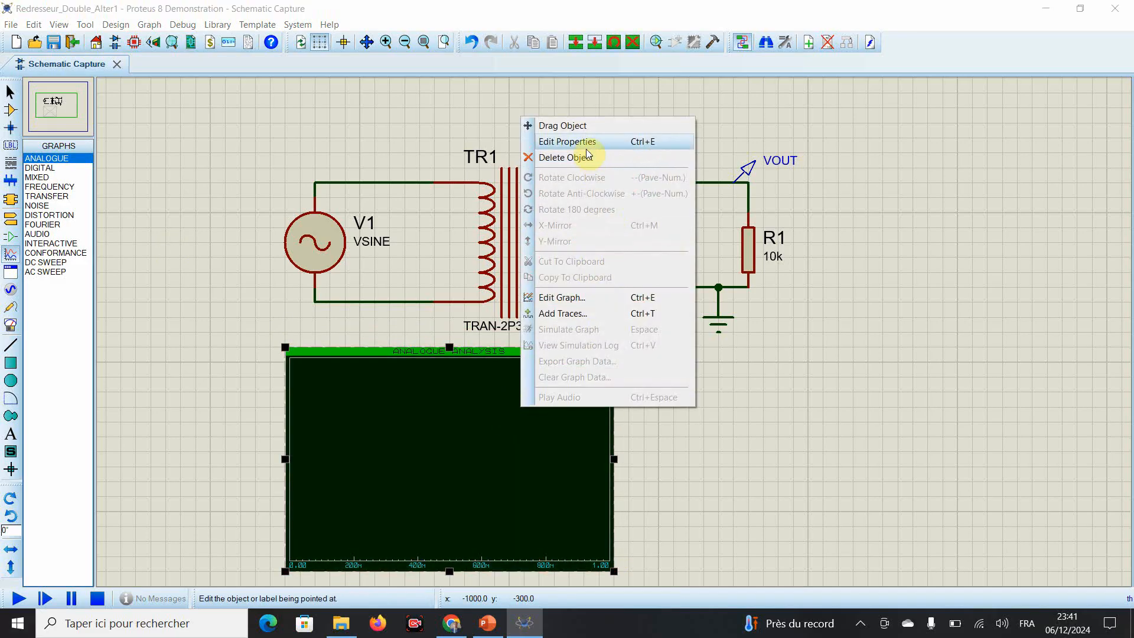
{"action": "left_click", "coordinate": [585, 142]}
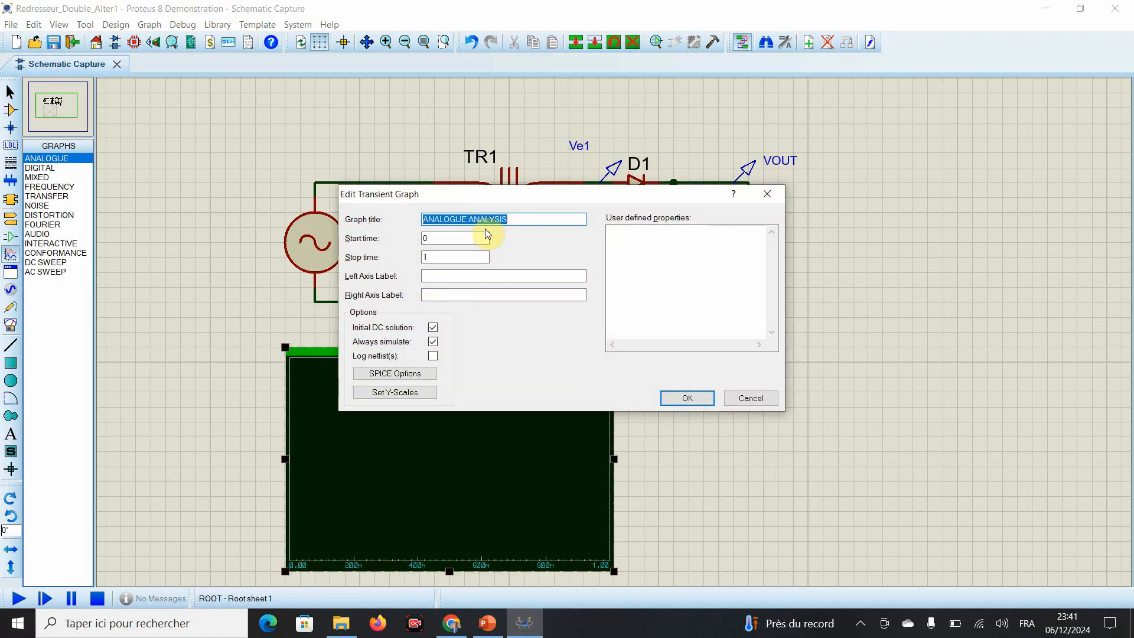
{"action": "type", "text": "TENSIONS D ENTREE"}
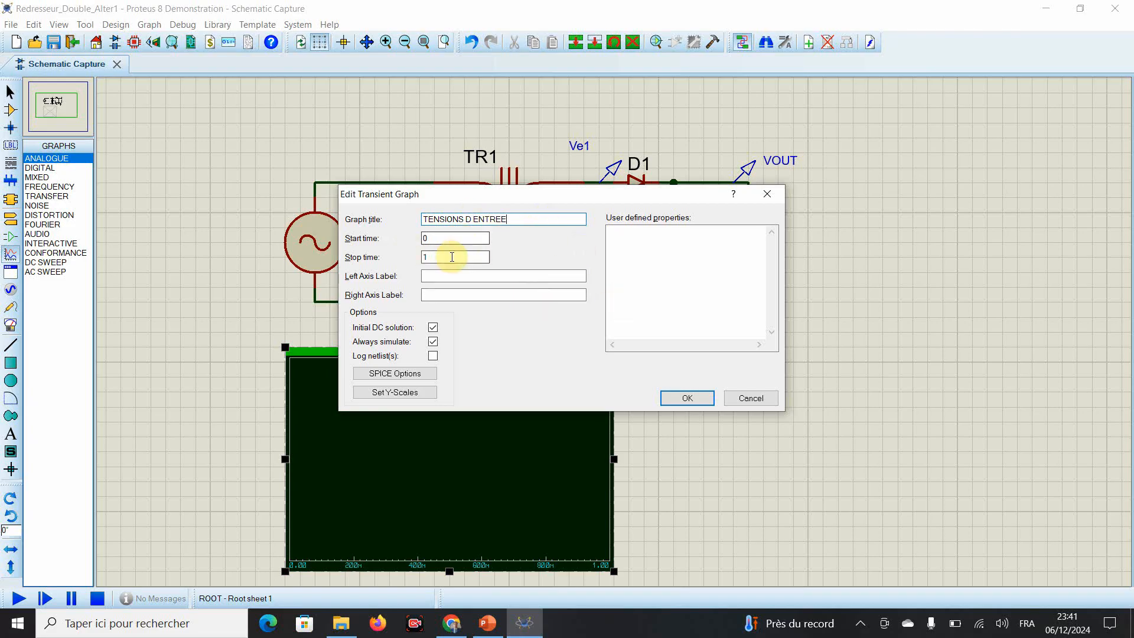
{"action": "type", "text": "0.3"}
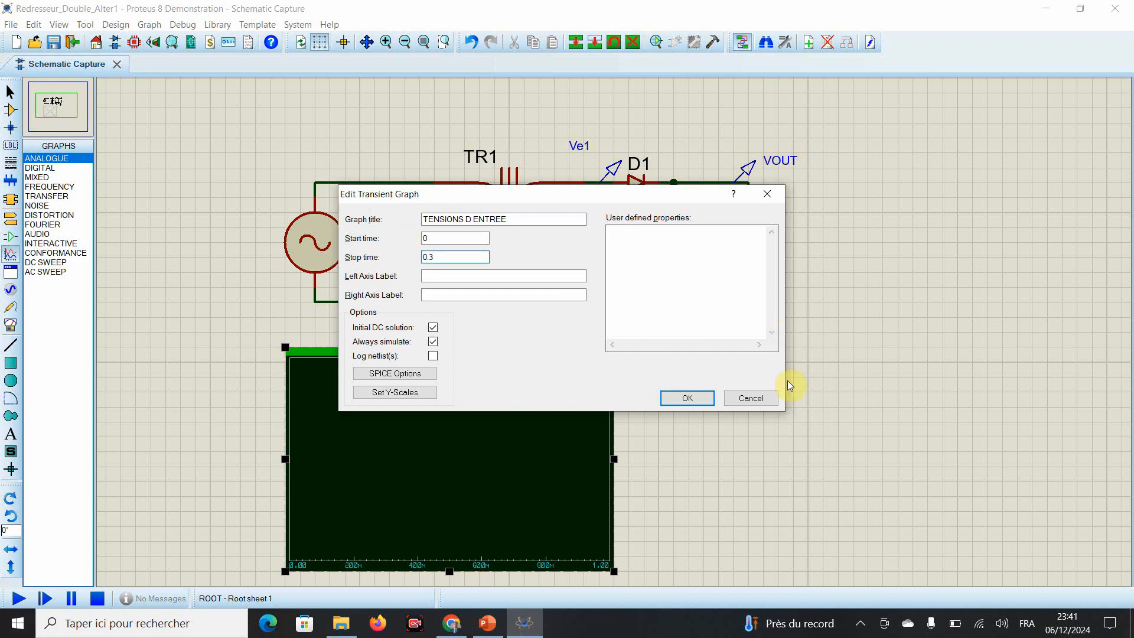
{"action": "left_click", "coordinate": [690, 395]}
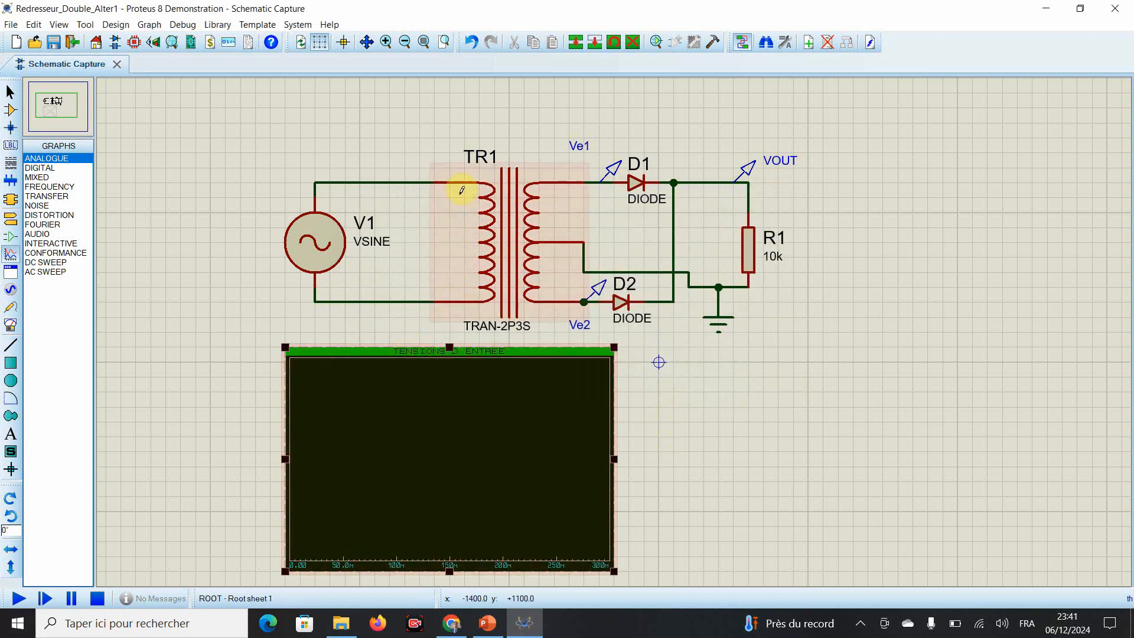
- Add the Ve1 and Ve2 voltage probes as traces to the TENSIONS D ENTREE graph
{"action": "mouse_move", "coordinate": [609, 171]}
{"action": "left_mouse_down"}
{"action": "mouse_move", "coordinate": [401, 335]}
{"action": "mouse_move", "coordinate": [312, 354]}
{"action": "mouse_move", "coordinate": [336, 385]}
{"action": "left_mouse_up"}
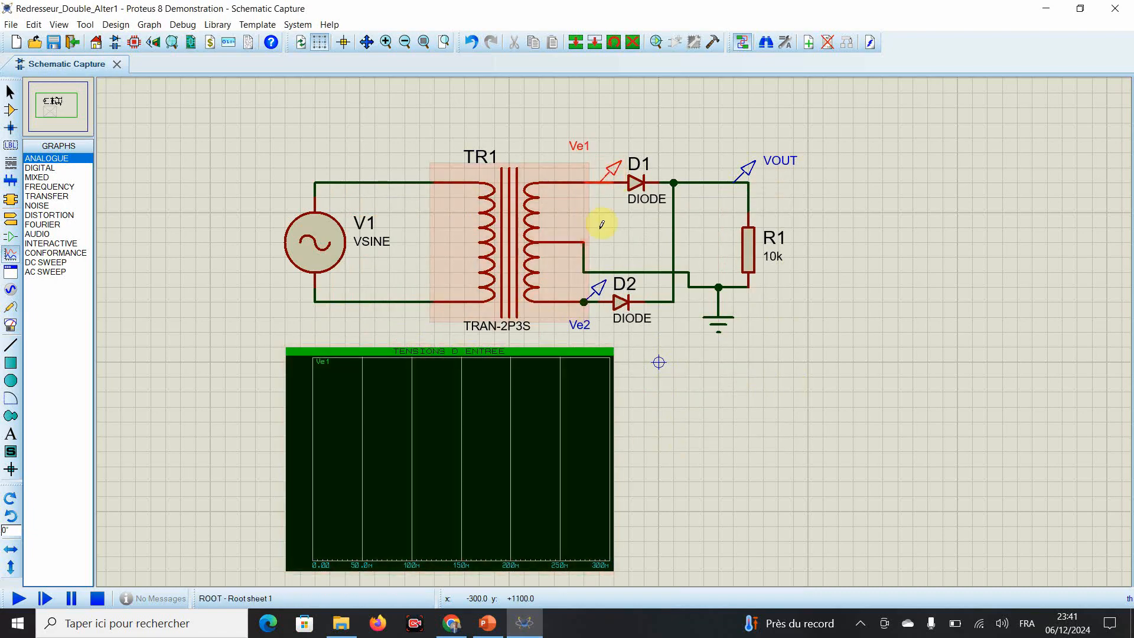
{"action": "mouse_move", "coordinate": [585, 298]}
{"action": "left_mouse_down"}
{"action": "mouse_move", "coordinate": [494, 373]}
{"action": "mouse_move", "coordinate": [301, 376]}
{"action": "mouse_move", "coordinate": [331, 373]}
{"action": "left_mouse_up"}
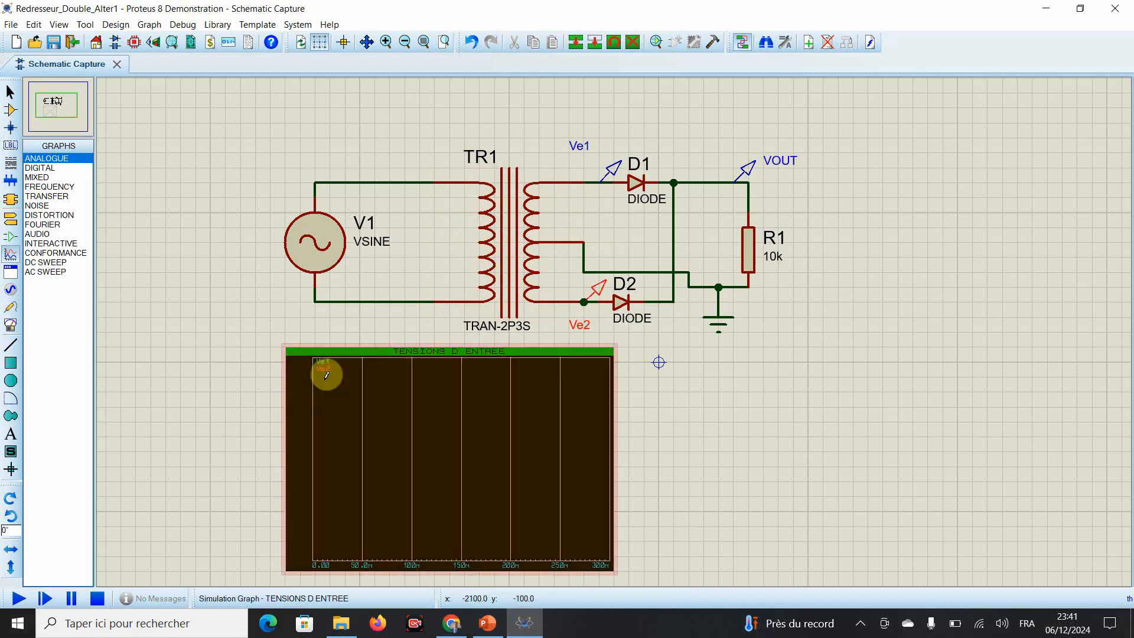
{"action": "left_click", "coordinate": [871, 436]}
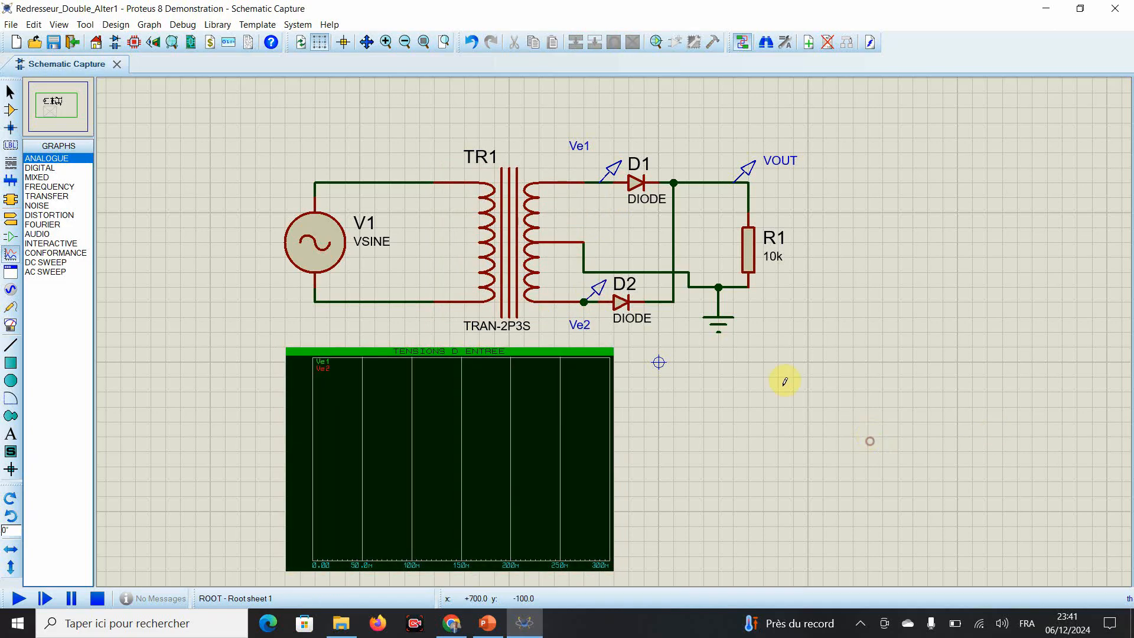
- Place a second large ANALOGUE graph below R1 and add the VOUT probe to it as a trace
{"action": "left_click_drag", "start_coordinate": [686, 337], "coordinate": [993, 561]}
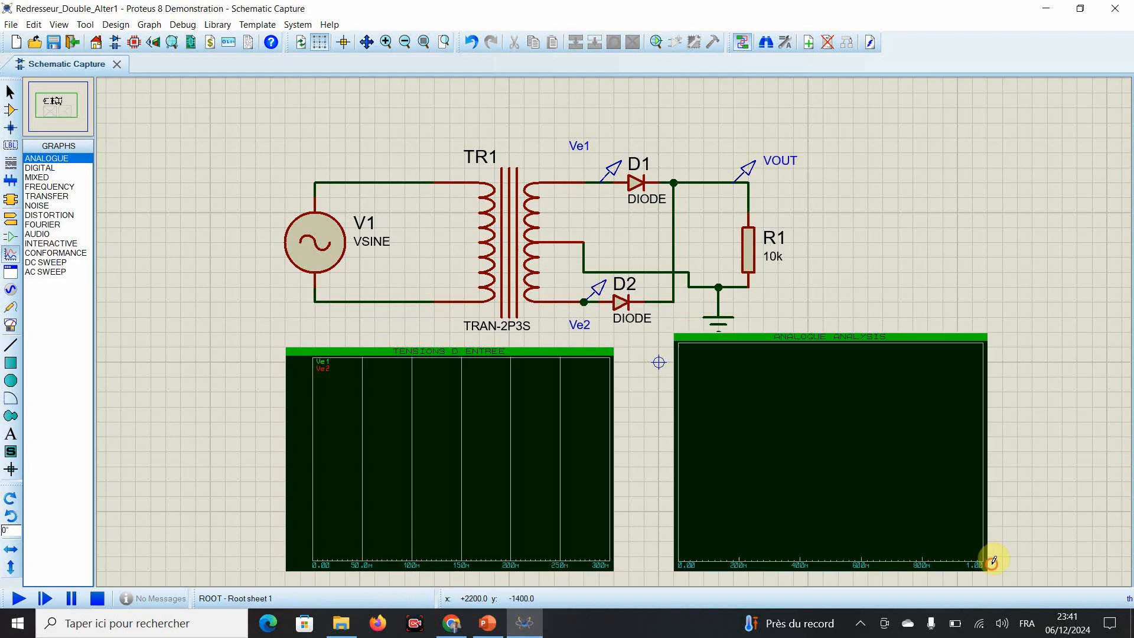
{"action": "left_click", "coordinate": [745, 175]}
{"action": "mouse_move", "coordinate": [745, 175]}
{"action": "left_mouse_down"}
{"action": "mouse_move", "coordinate": [768, 188]}
{"action": "mouse_move", "coordinate": [757, 319]}
{"action": "mouse_move", "coordinate": [729, 355]}
{"action": "mouse_move", "coordinate": [699, 367]}
{"action": "left_mouse_up"}
- Set the VOUT graph's title to TENSION REDRESSEE and its stop time to 0.3
{"action": "right_click", "coordinate": [770, 392]}
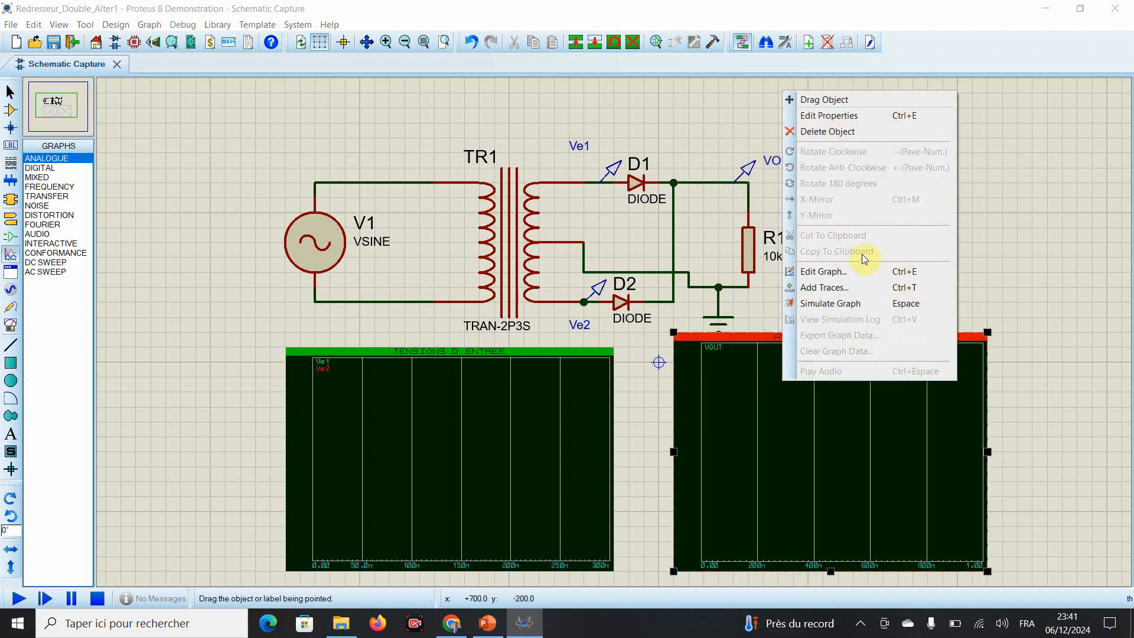
{"action": "left_click", "coordinate": [824, 114]}
{"action": "type", "text": "TENSION REDRESS"}
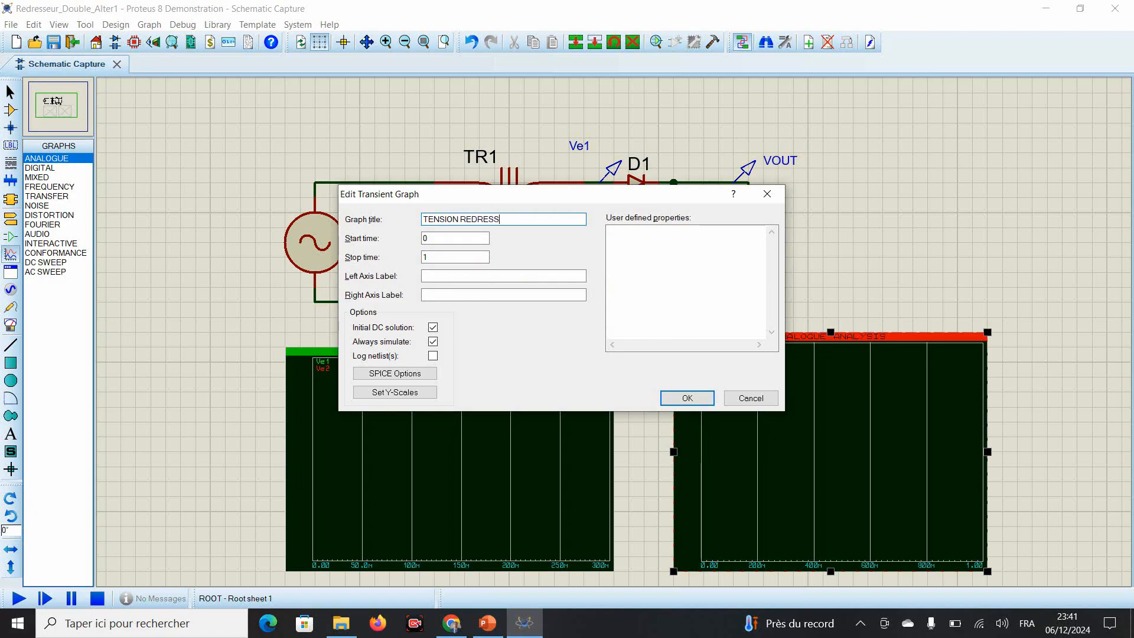
{"action": "double_click", "coordinate": [462, 253]}
{"action": "type", "text": "0.3"}
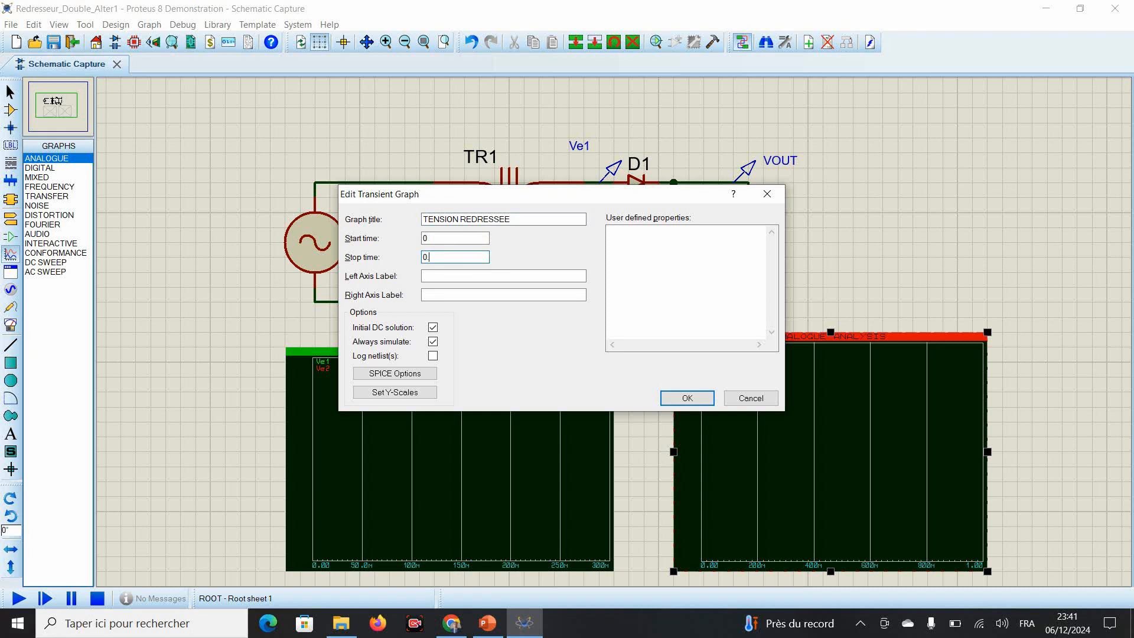
{"action": "left_click", "coordinate": [688, 398]}
{"action": "left_click", "coordinate": [881, 278]}
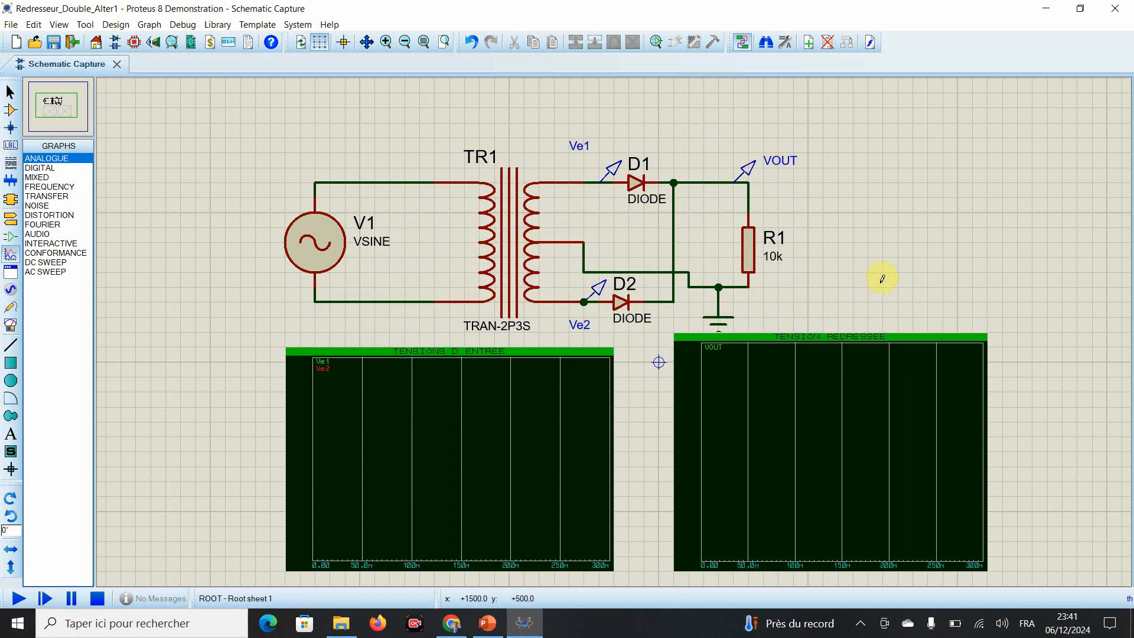
{"action": "left_click", "coordinate": [879, 400]}
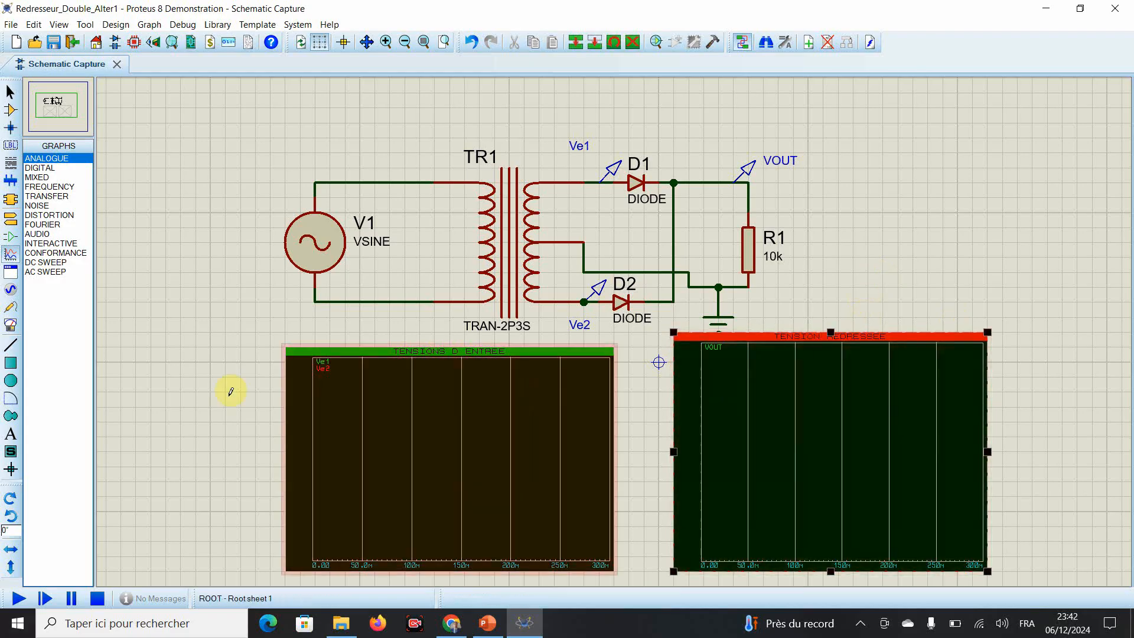
- Place an oscilloscope to the right of R1 and wire its input A to the Ve1 node at D1's anode
{"action": "left_click", "coordinate": [11, 325]}
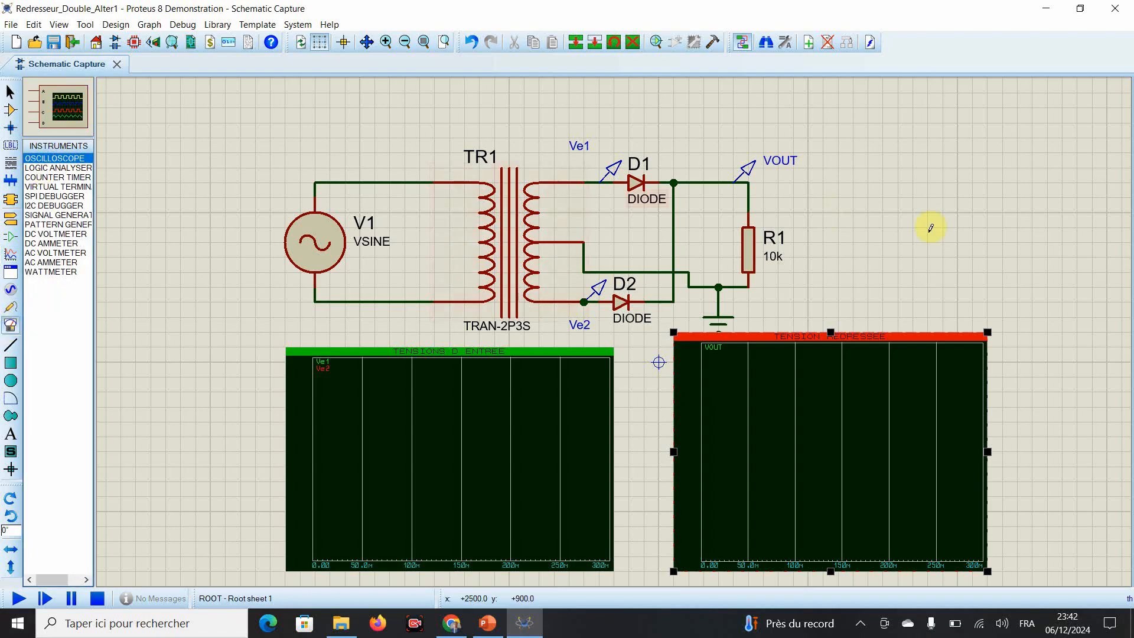
{"action": "left_click", "coordinate": [989, 206]}
{"action": "left_click", "coordinate": [869, 160]}
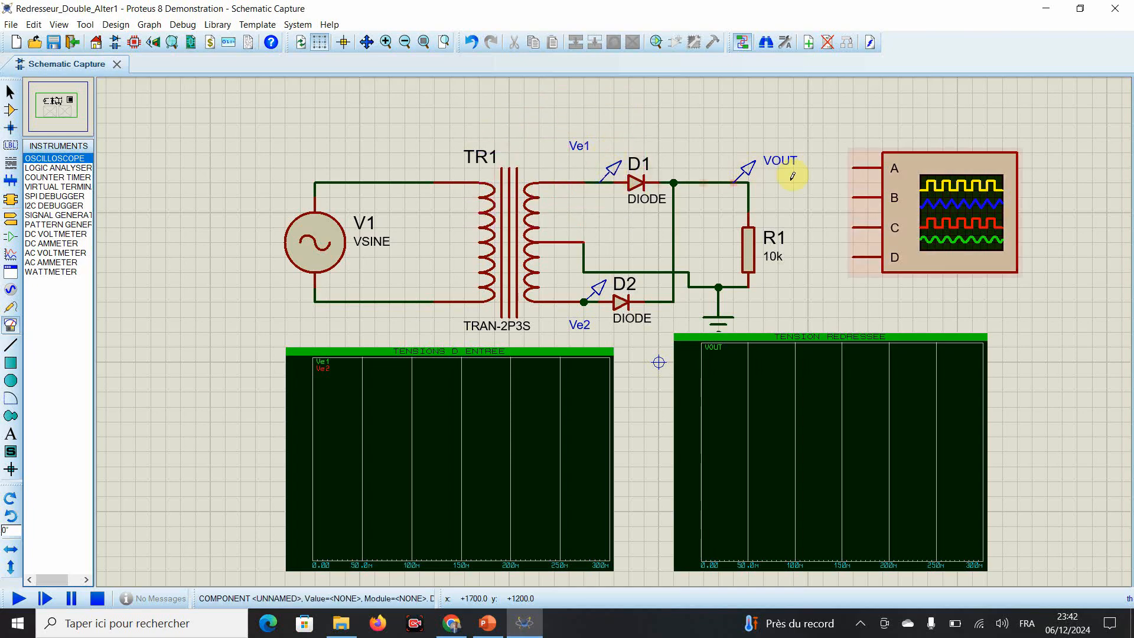
{"action": "left_click", "coordinate": [870, 159]}
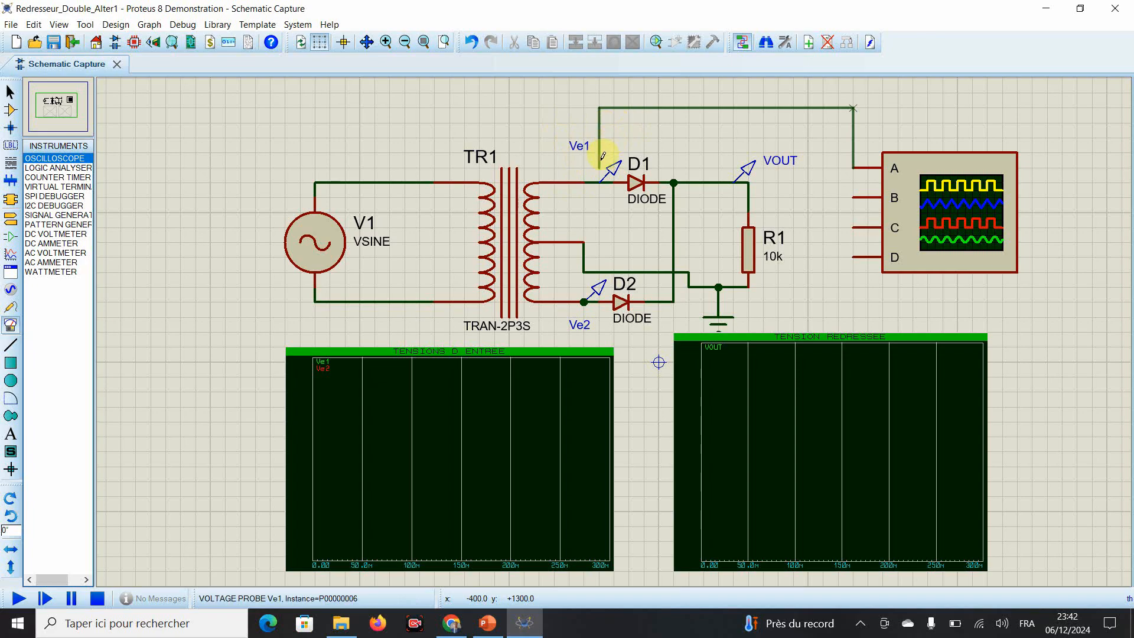
{"action": "left_click", "coordinate": [598, 181]}
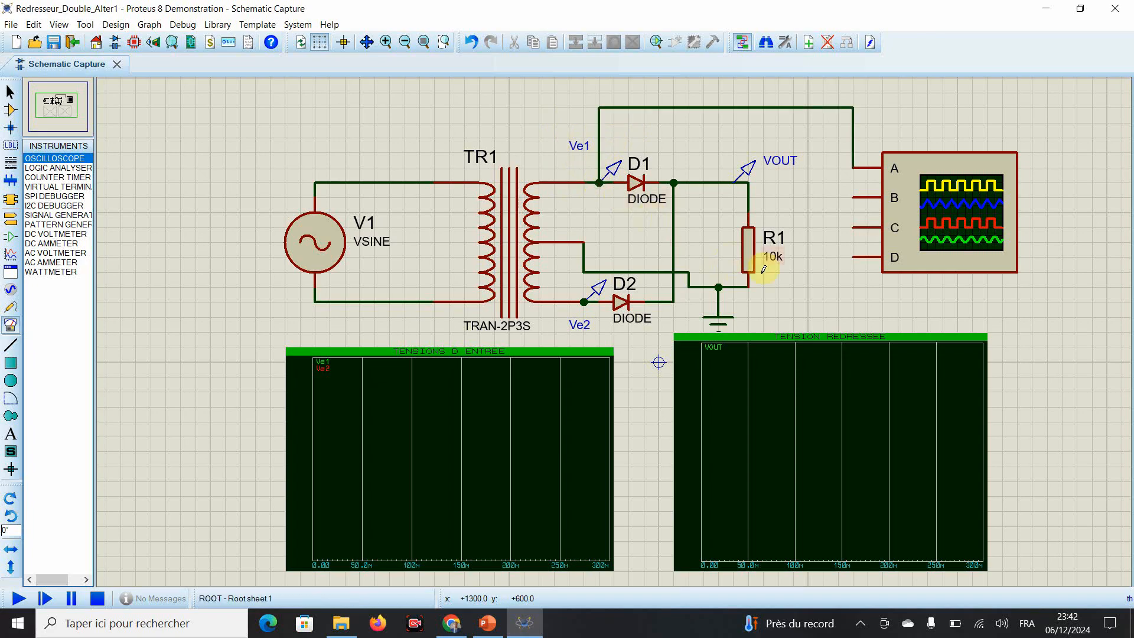
- Try to wire oscilloscope input B to D2's anode wire, routing it between the two diodes
{"action": "left_click", "coordinate": [853, 197]}
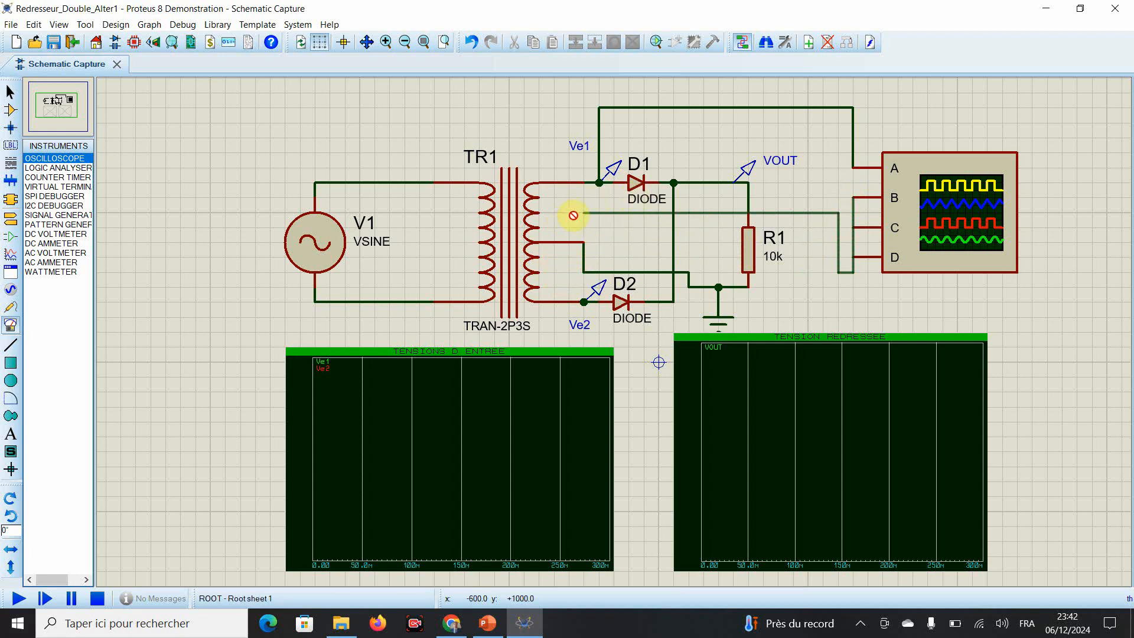
{"action": "left_click", "coordinate": [584, 214]}
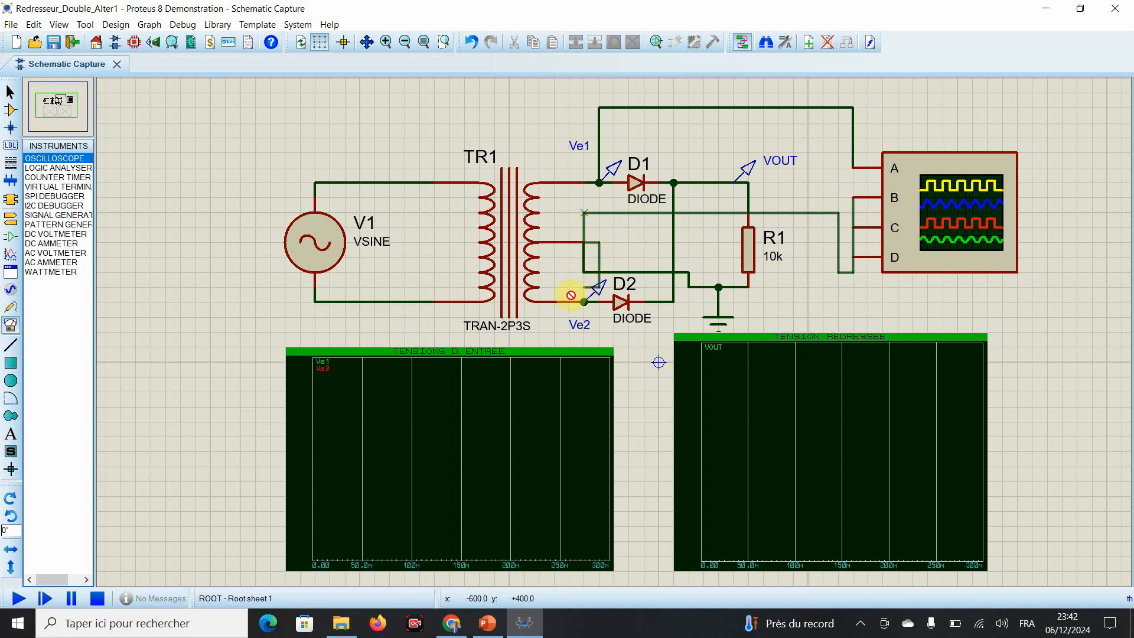
{"action": "left_click", "coordinate": [600, 302]}
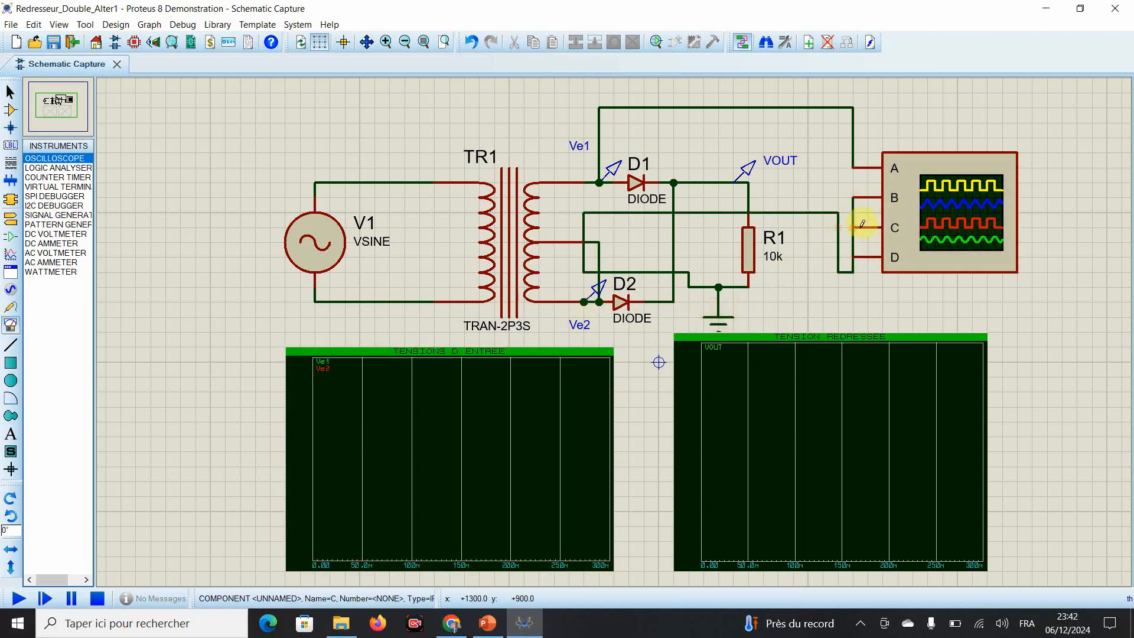
- Try to reroute the looped segments of the wire at oscilloscope input B, and delete that wire
{"action": "right_click", "coordinate": [853, 216]}
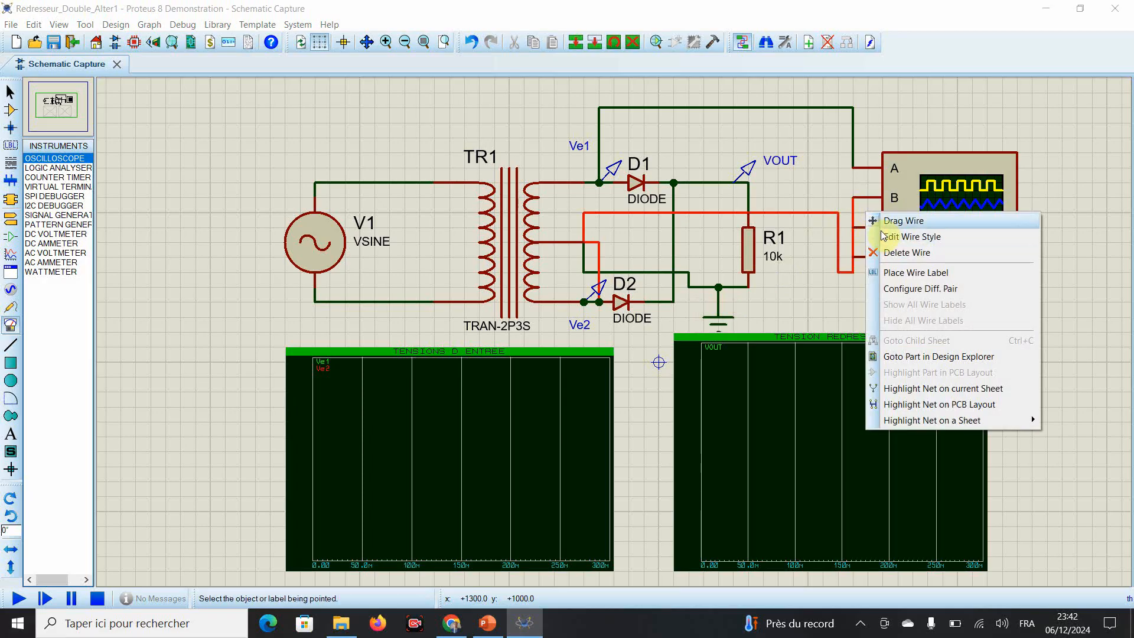
{"action": "left_click", "coordinate": [892, 224]}
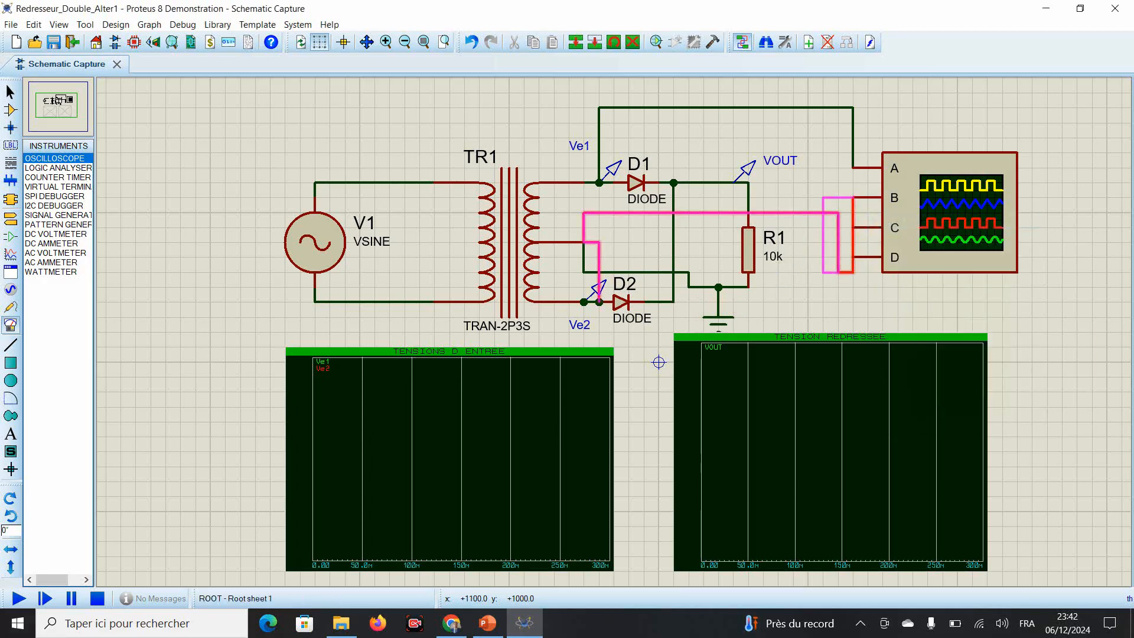
{"action": "left_click", "coordinate": [837, 242]}
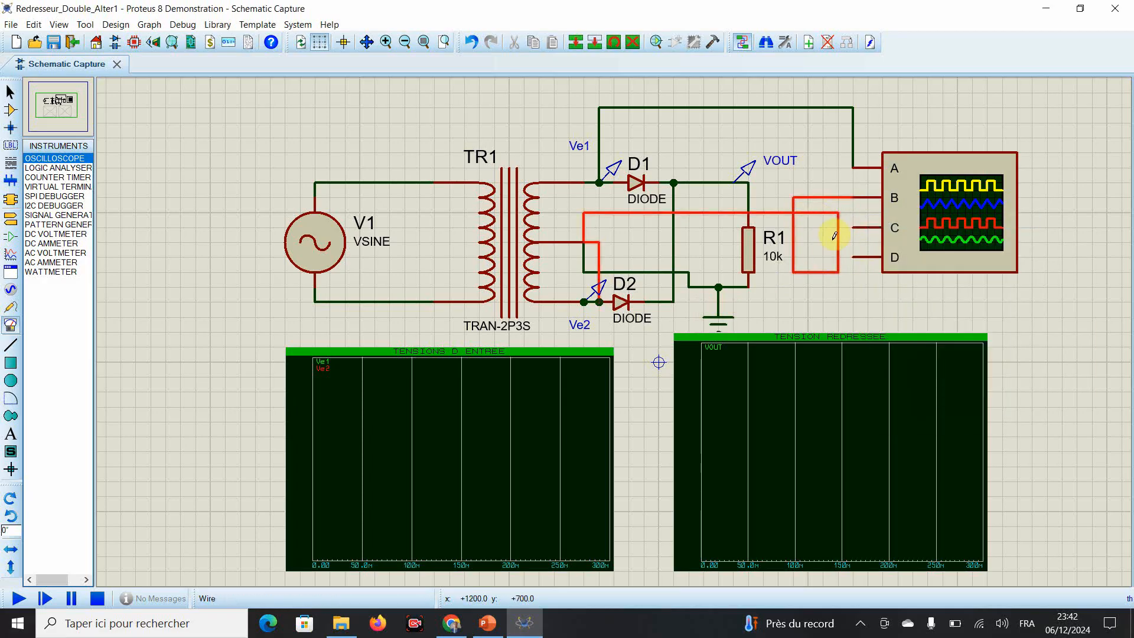
{"action": "right_click", "coordinate": [818, 274]}
{"action": "key", "text": "Escape"}
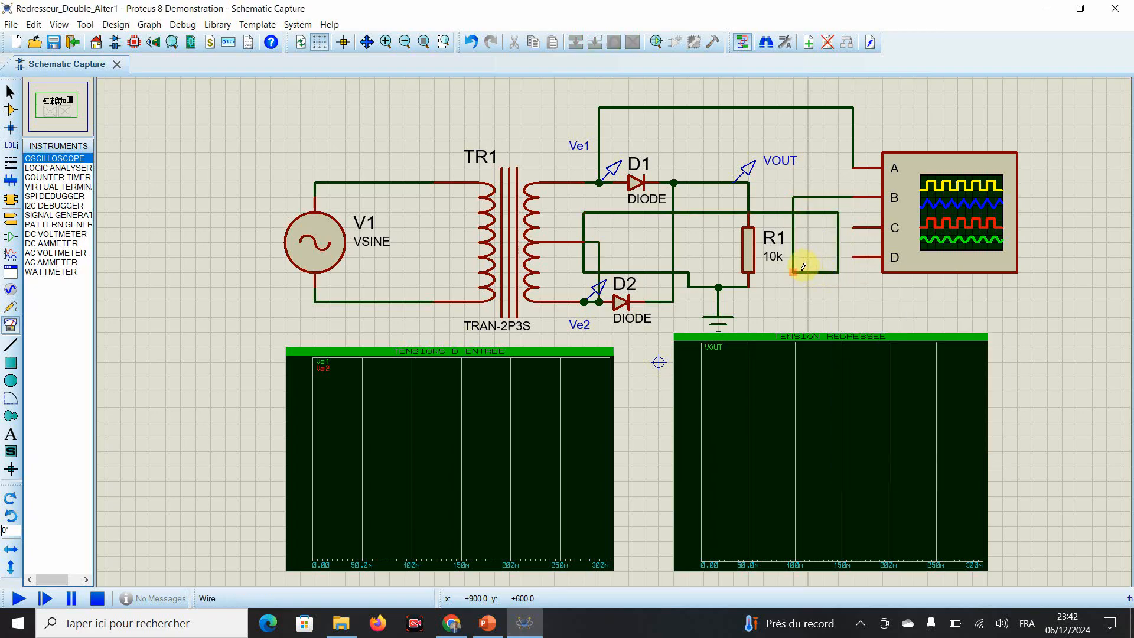
{"action": "right_click", "coordinate": [802, 269]}
{"action": "left_click", "coordinate": [842, 275]}
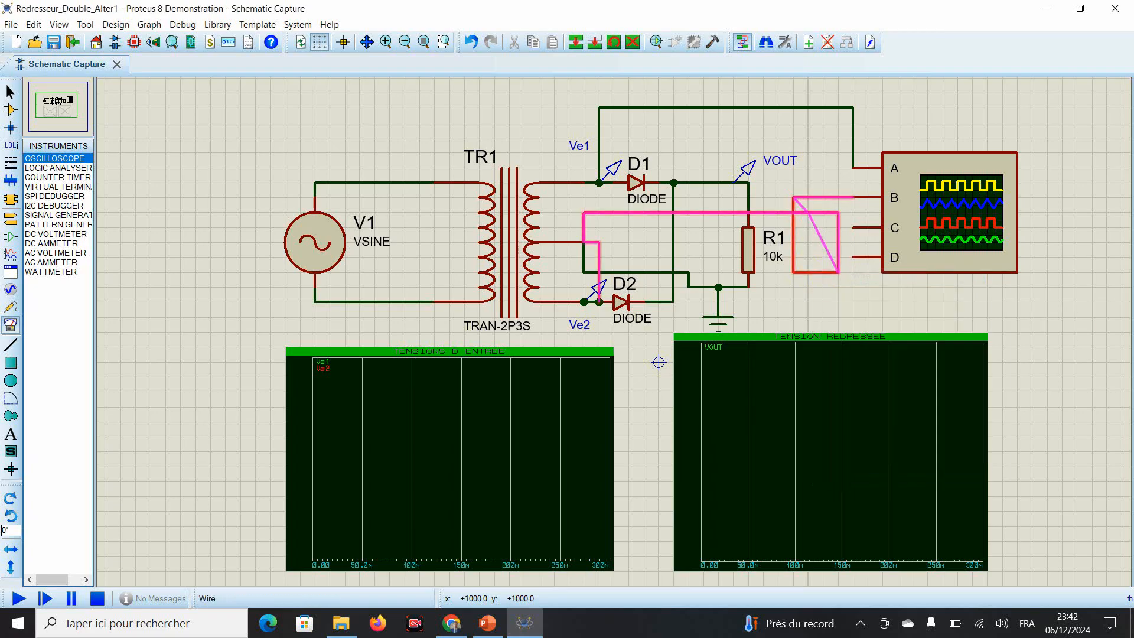
{"action": "left_click", "coordinate": [839, 239]}
{"action": "left_click_drag", "start_coordinate": [839, 240], "coordinate": [794, 240]}
{"action": "left_click_drag", "start_coordinate": [793, 93], "coordinate": [853, 147]}
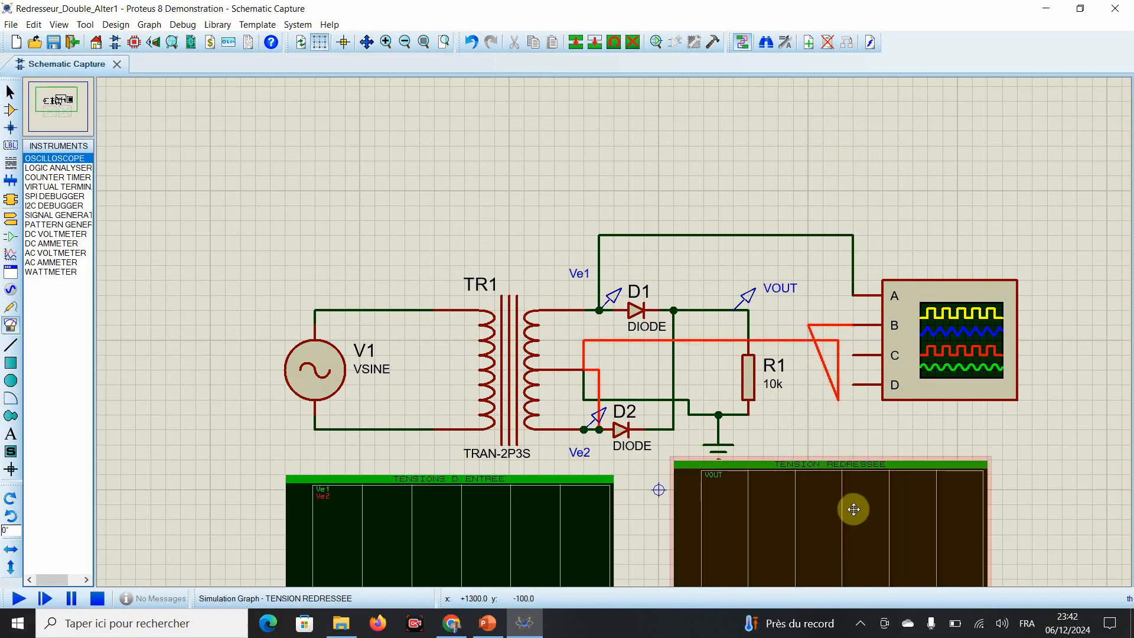
{"action": "key", "text": "Delete"}
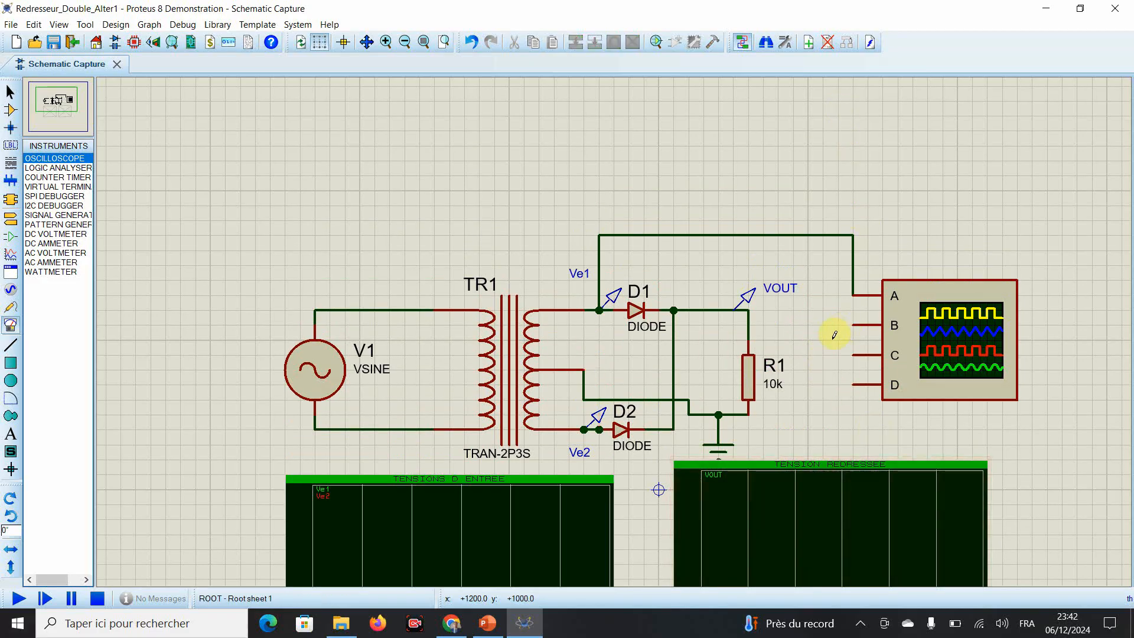
- Wire oscilloscope input B to the Ve2 node at D2's anode, and input C to the VOUT node above R1
{"action": "left_click", "coordinate": [854, 324]}
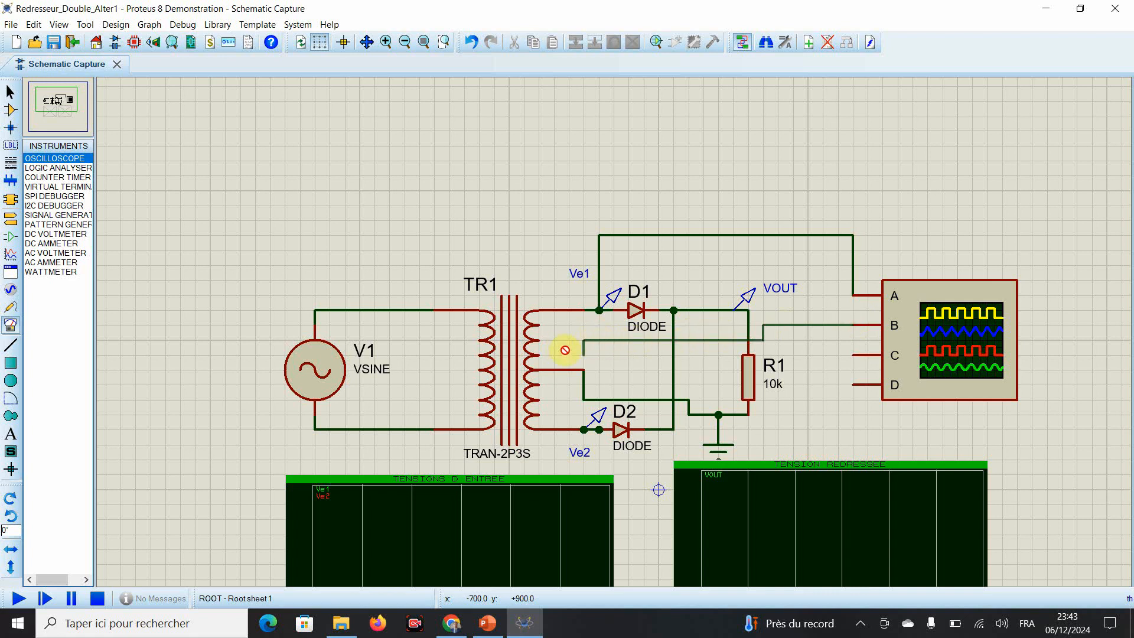
{"action": "left_click", "coordinate": [596, 423]}
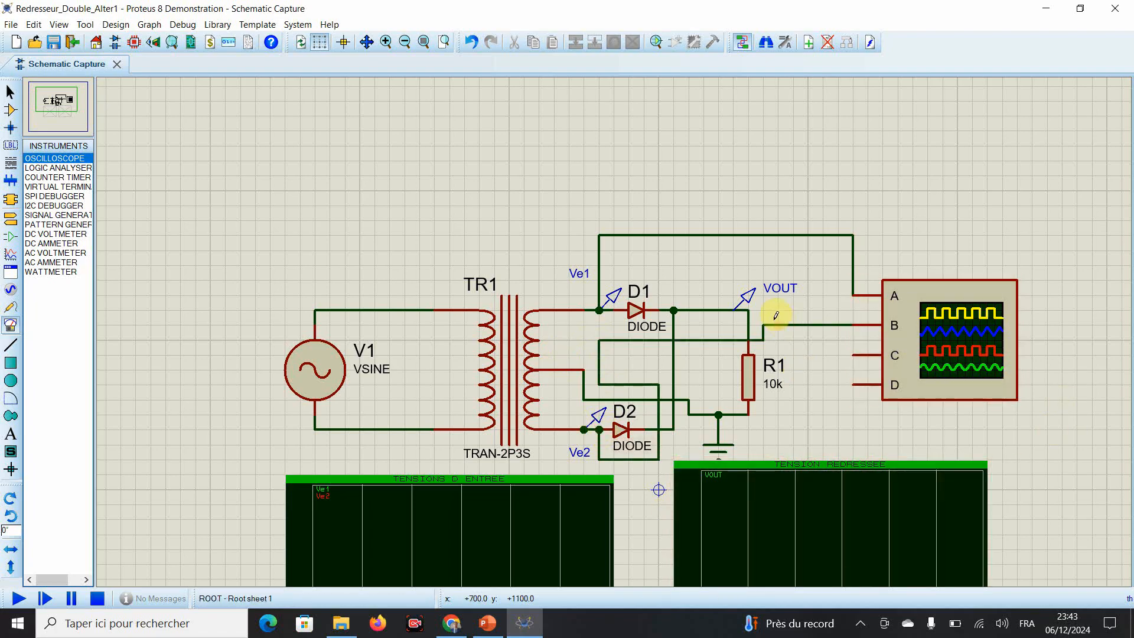
{"action": "left_click", "coordinate": [749, 311]}
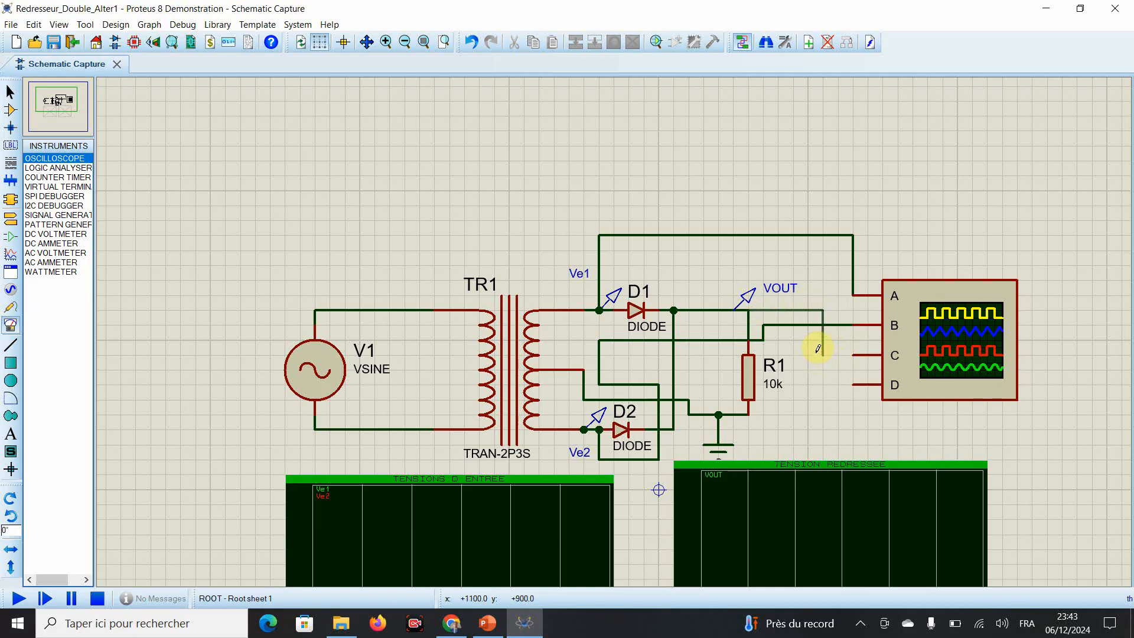
{"action": "left_click", "coordinate": [857, 355]}
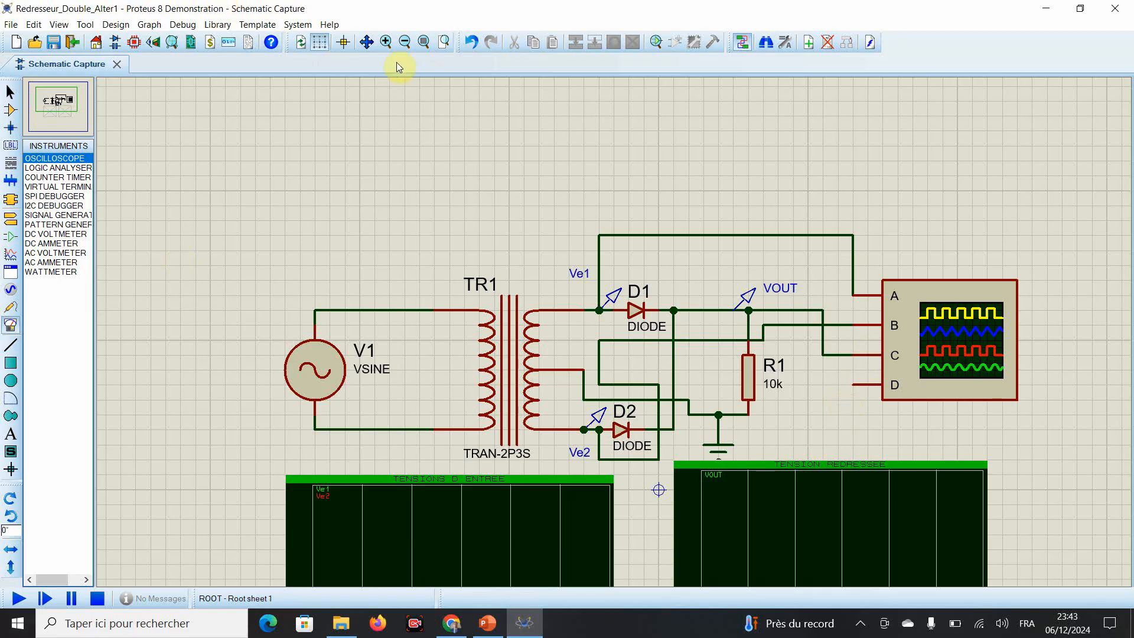
- Move the TENSION REDRESSEE and TENSIONS D ENTREE graphs slightly lower, clear of the circuit above them
{"action": "left_click", "coordinate": [424, 42]}
{"action": "left_click", "coordinate": [445, 41]}
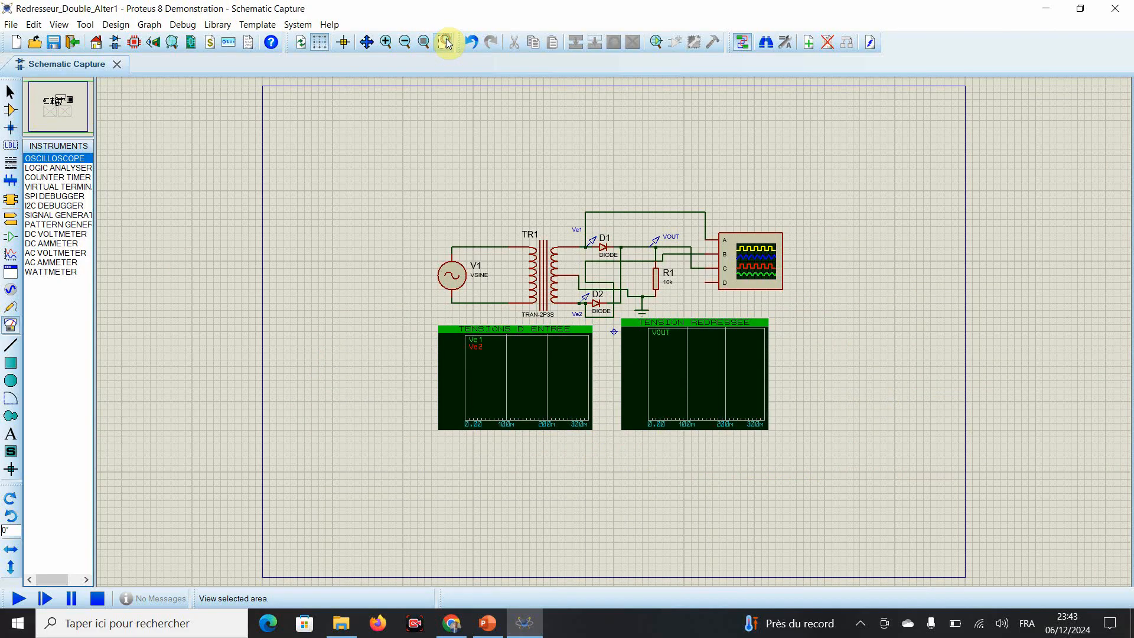
{"action": "left_click_drag", "start_coordinate": [426, 236], "coordinate": [807, 492]}
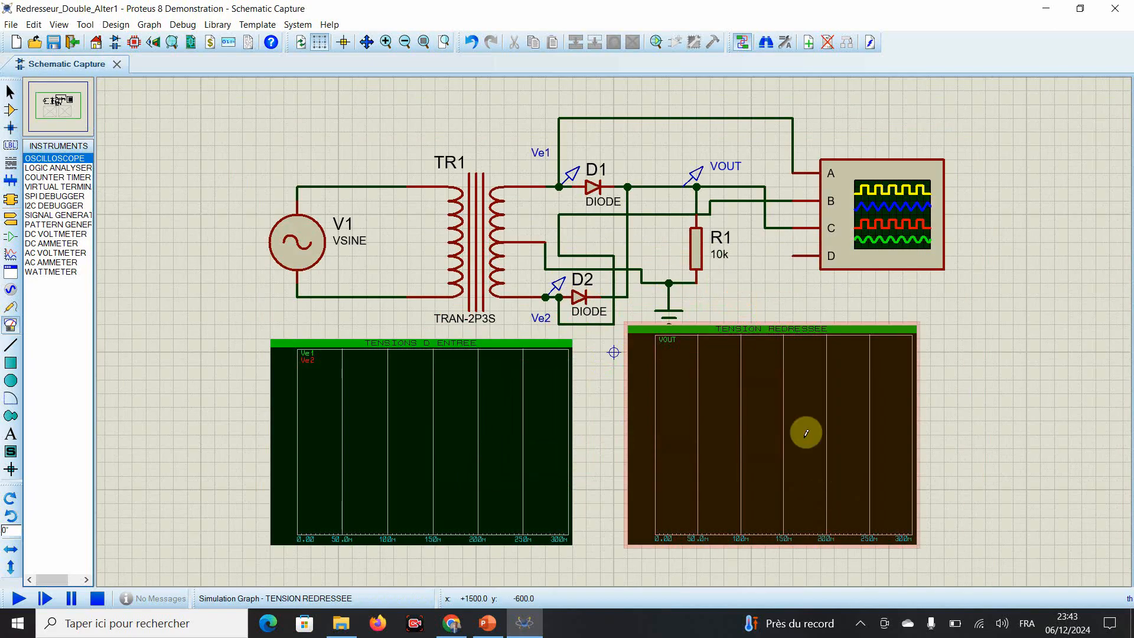
{"action": "left_click", "coordinate": [775, 411]}
{"action": "left_click_drag", "start_coordinate": [774, 413], "coordinate": [775, 425]}
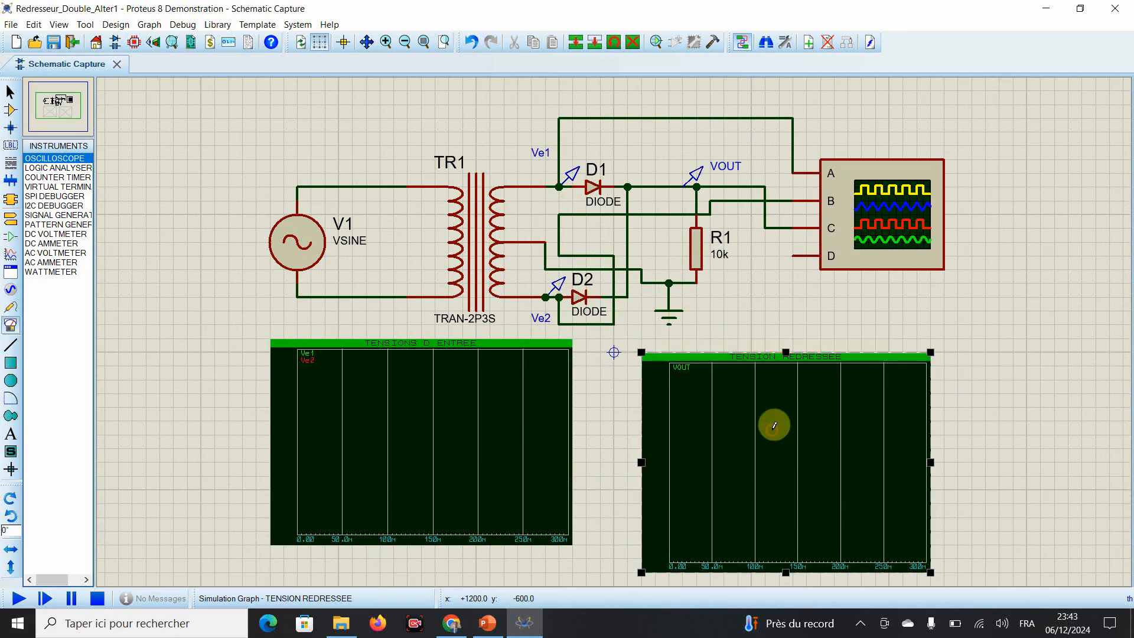
{"action": "left_click", "coordinate": [534, 413]}
{"action": "left_click_drag", "start_coordinate": [521, 446], "coordinate": [508, 460]}
- Simulate the TENSIONS D ENTREE and TENSION REDRESSEE graphs to plot their traces
{"action": "right_click", "coordinate": [365, 416]}
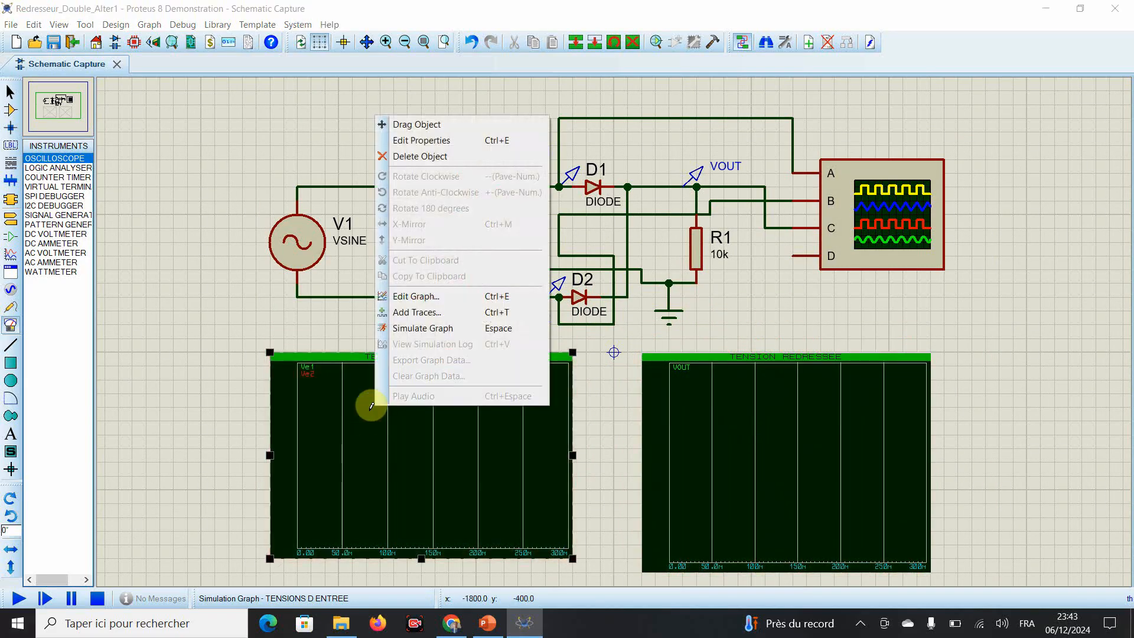
{"action": "left_click", "coordinate": [434, 329]}
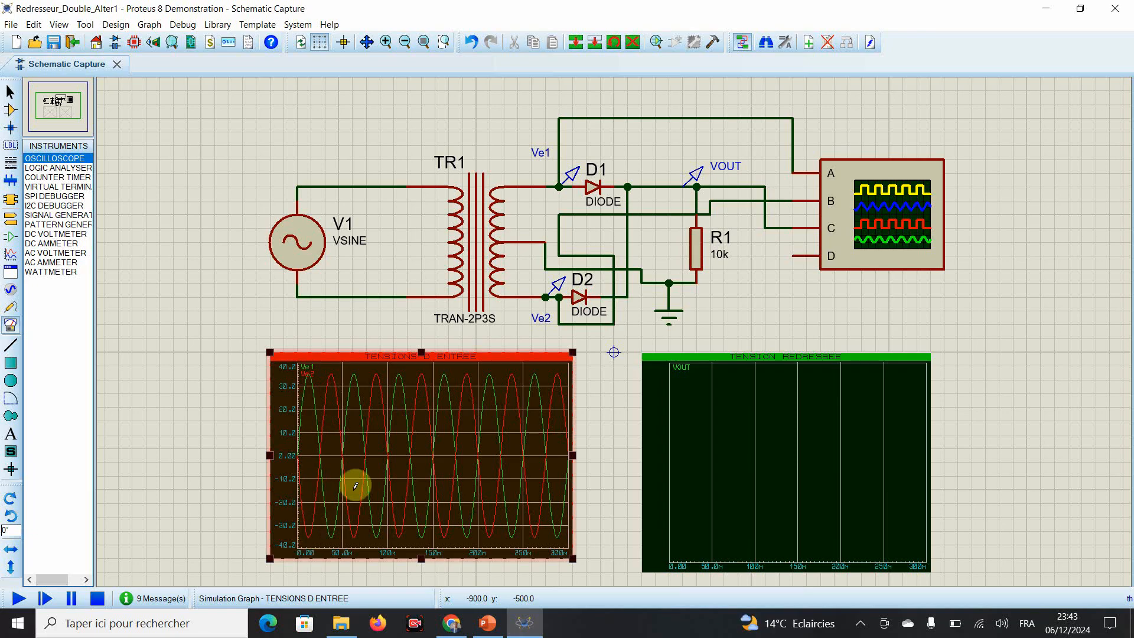
{"action": "left_click", "coordinate": [742, 438]}
{"action": "right_click", "coordinate": [742, 442]}
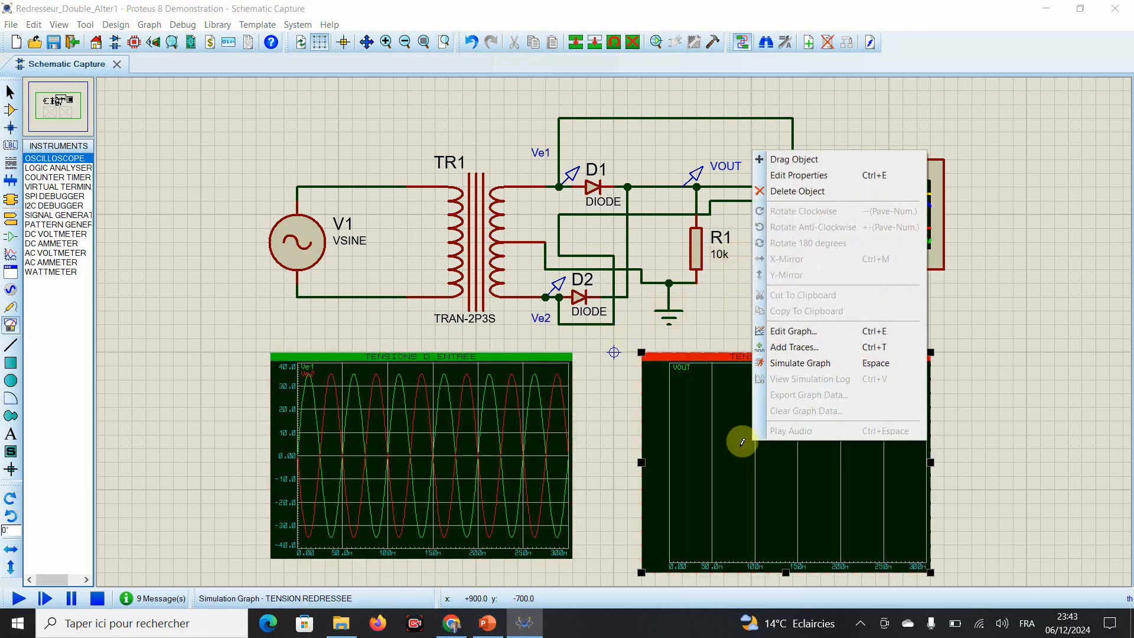
{"action": "left_click", "coordinate": [791, 364]}
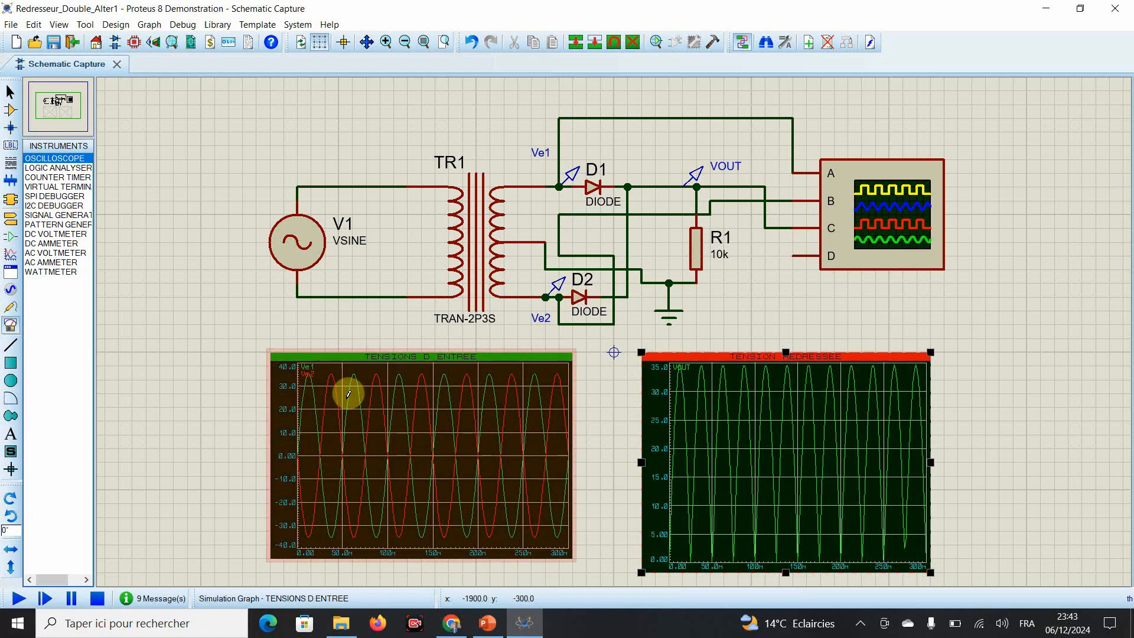
- Add the VOUT voltage probe as a trace to the TENSIONS D ENTREE graph
{"action": "left_click", "coordinate": [697, 177]}
{"action": "mouse_move", "coordinate": [697, 178]}
{"action": "left_mouse_down"}
{"action": "mouse_move", "coordinate": [449, 352]}
{"action": "mouse_move", "coordinate": [364, 395]}
{"action": "mouse_move", "coordinate": [309, 396]}
{"action": "mouse_move", "coordinate": [316, 406]}
{"action": "left_mouse_up"}
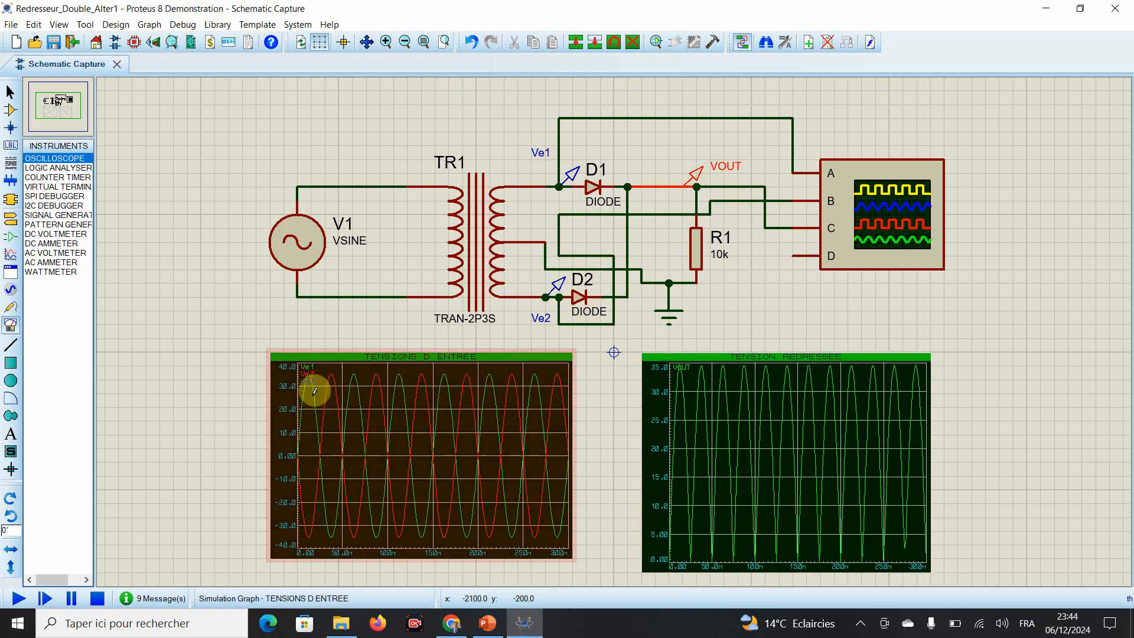
- Simulate the TENSIONS D ENTREE graph again to plot the added VOUT trace with Ve1 and Ve2
{"action": "left_click", "coordinate": [342, 387]}
{"action": "right_click", "coordinate": [346, 378]}
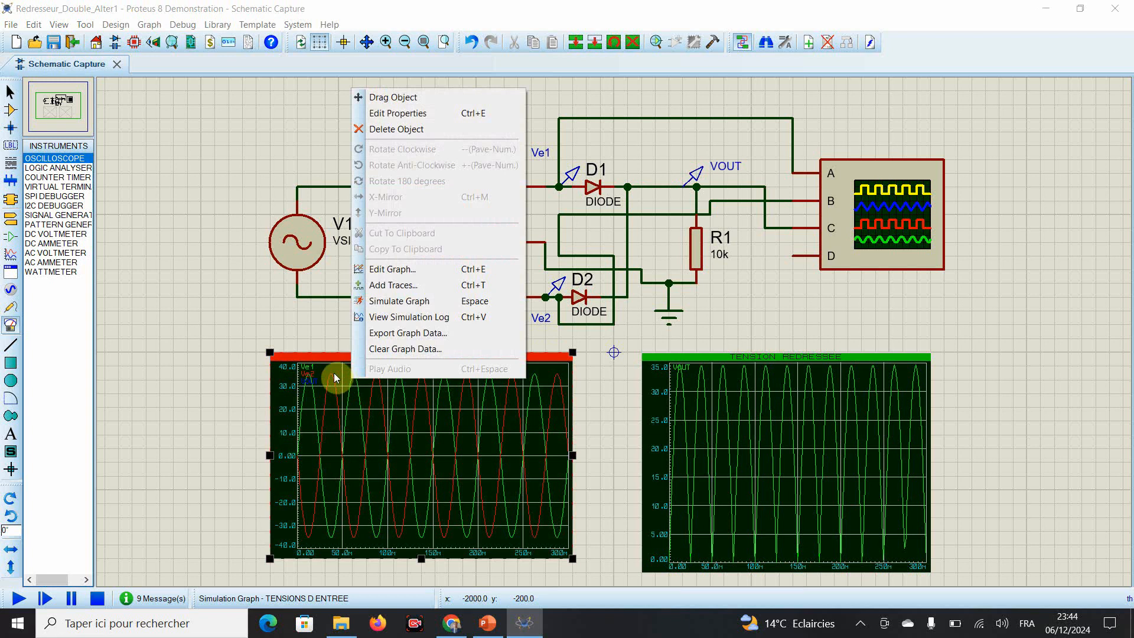
{"action": "left_click", "coordinate": [410, 302]}
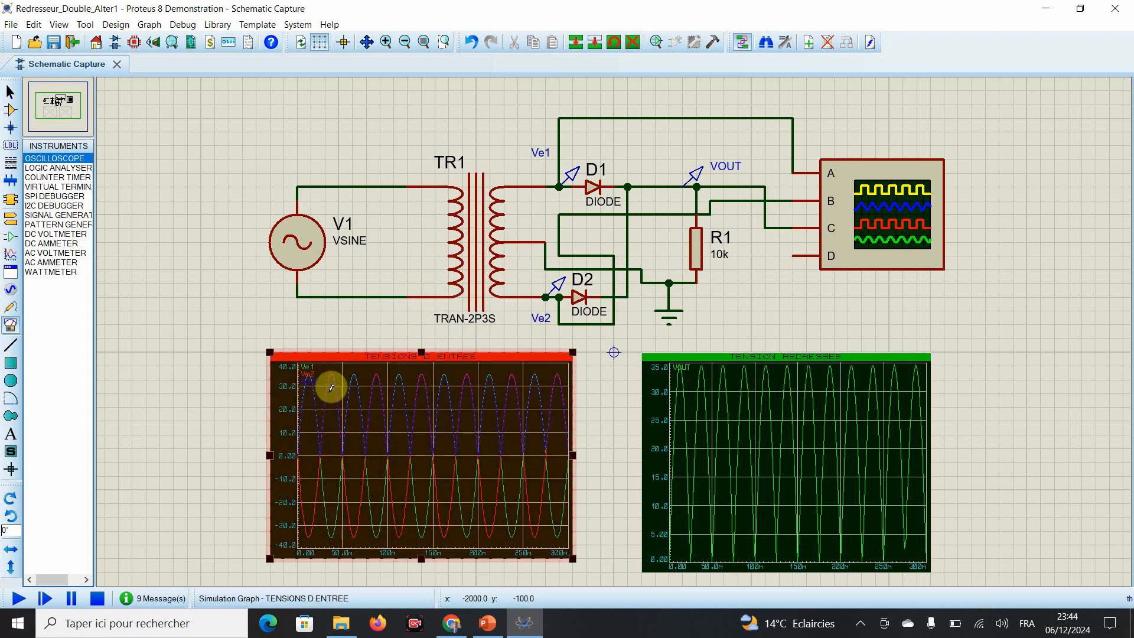
- Run the circuit simulation with oscilloscope channel D switched off and the horizontal timebase set to 10 ms
{"action": "left_click", "coordinate": [25, 601]}
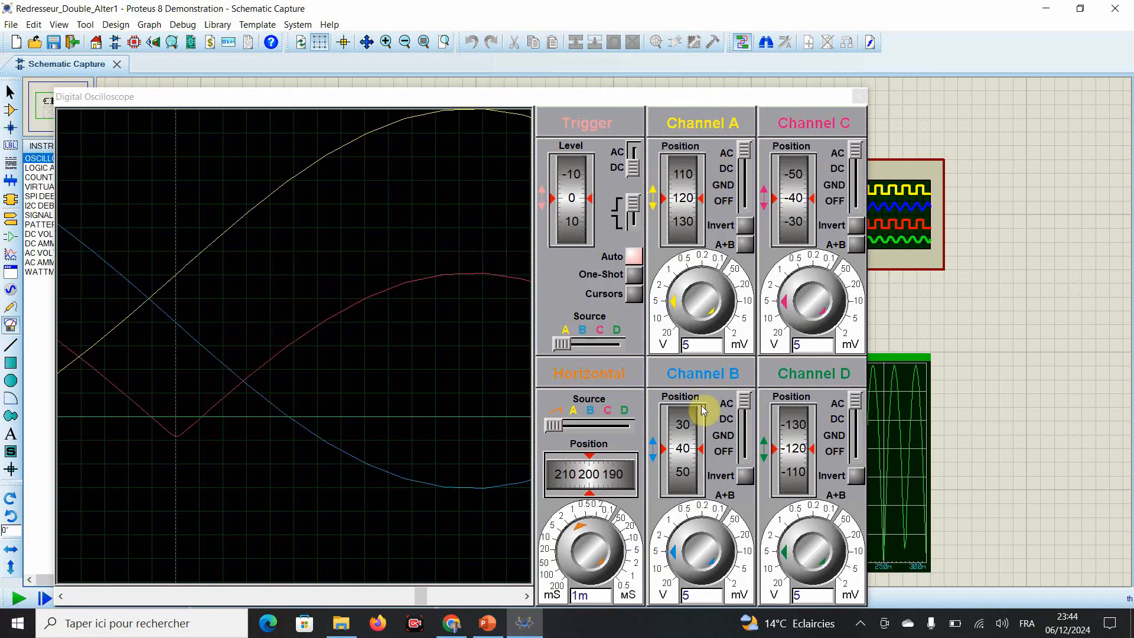
{"action": "left_click_drag", "start_coordinate": [695, 105], "coordinate": [700, 73]}
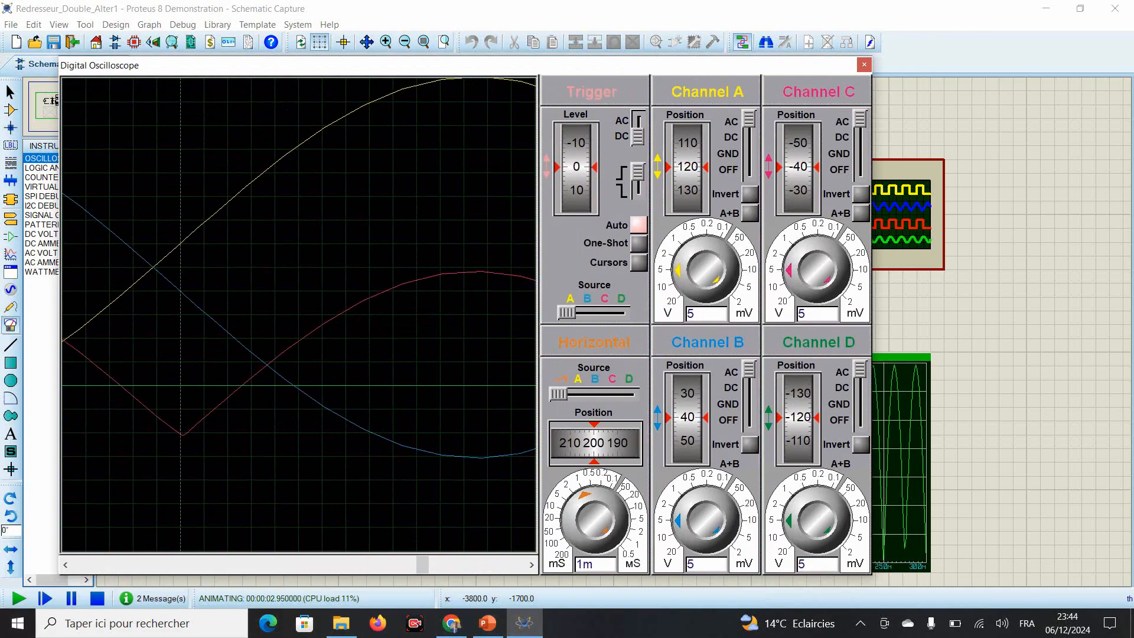
{"action": "left_click", "coordinate": [860, 422]}
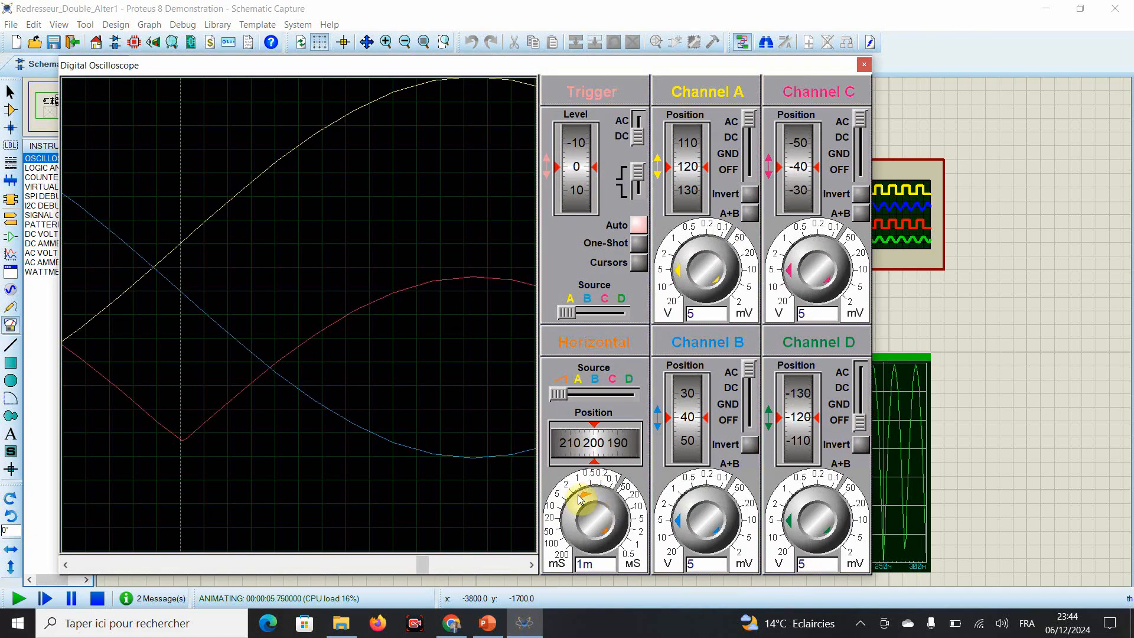
{"action": "left_click_drag", "start_coordinate": [587, 495], "coordinate": [585, 506]}
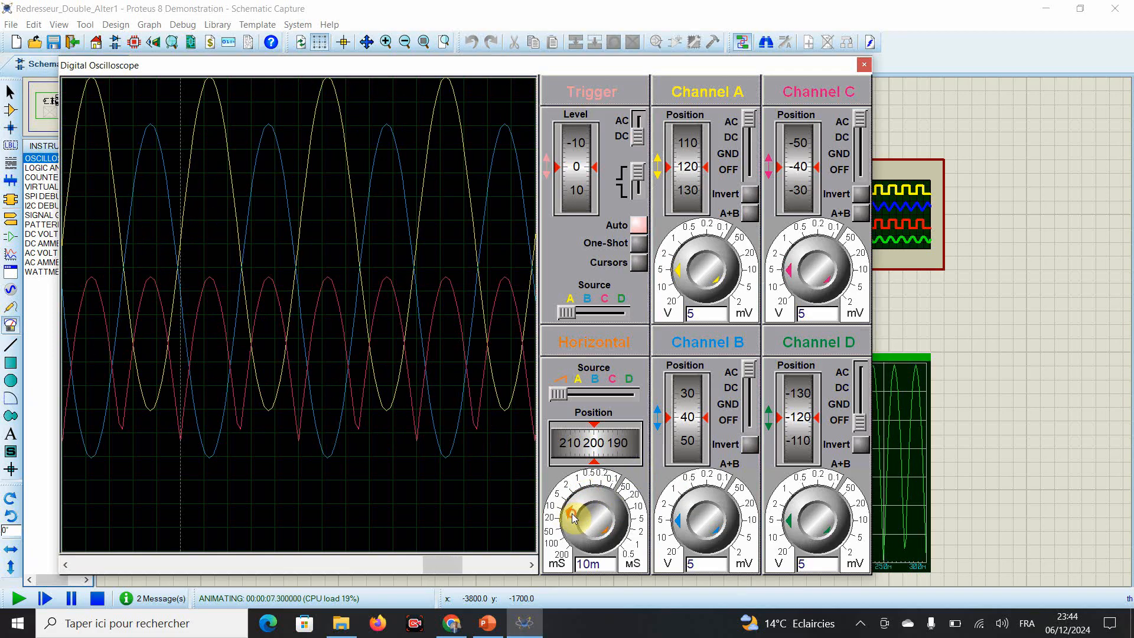
- Set the vertical positions of oscilloscope channels A, B and C to 0, and switch channel C to DC coupling
{"action": "mouse_move", "coordinate": [691, 142]}
{"action": "left_mouse_down"}
{"action": "mouse_move", "coordinate": [694, 187]}
{"action": "mouse_move", "coordinate": [688, 175]}
{"action": "left_mouse_up"}
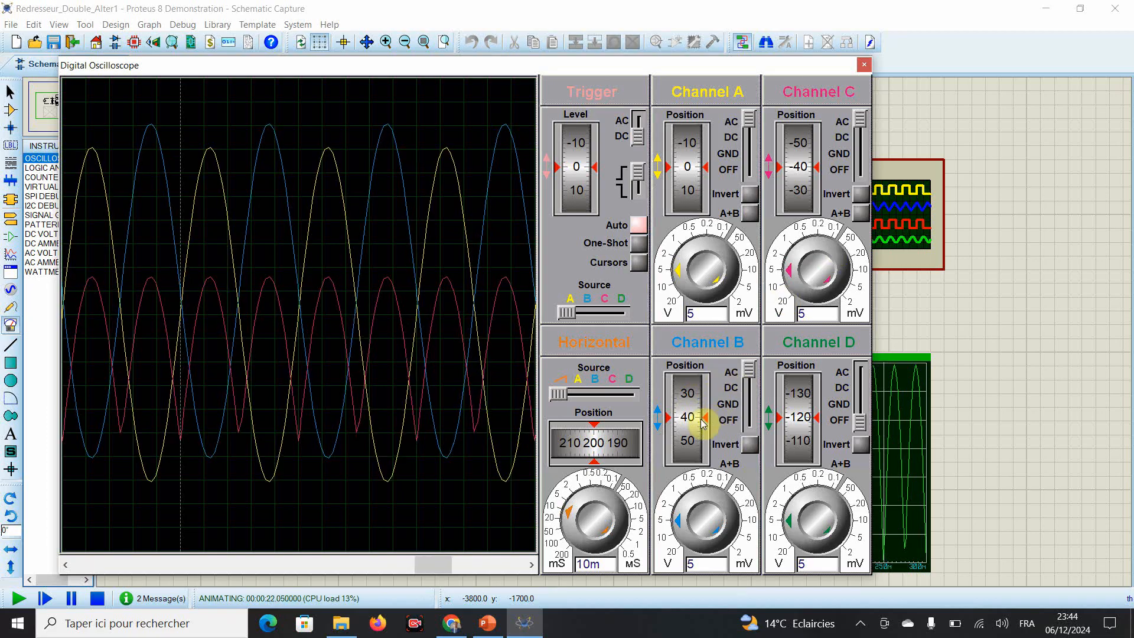
{"action": "scroll", "coordinate": [689, 418], "scroll_direction": "up", "scroll_amount": 4}
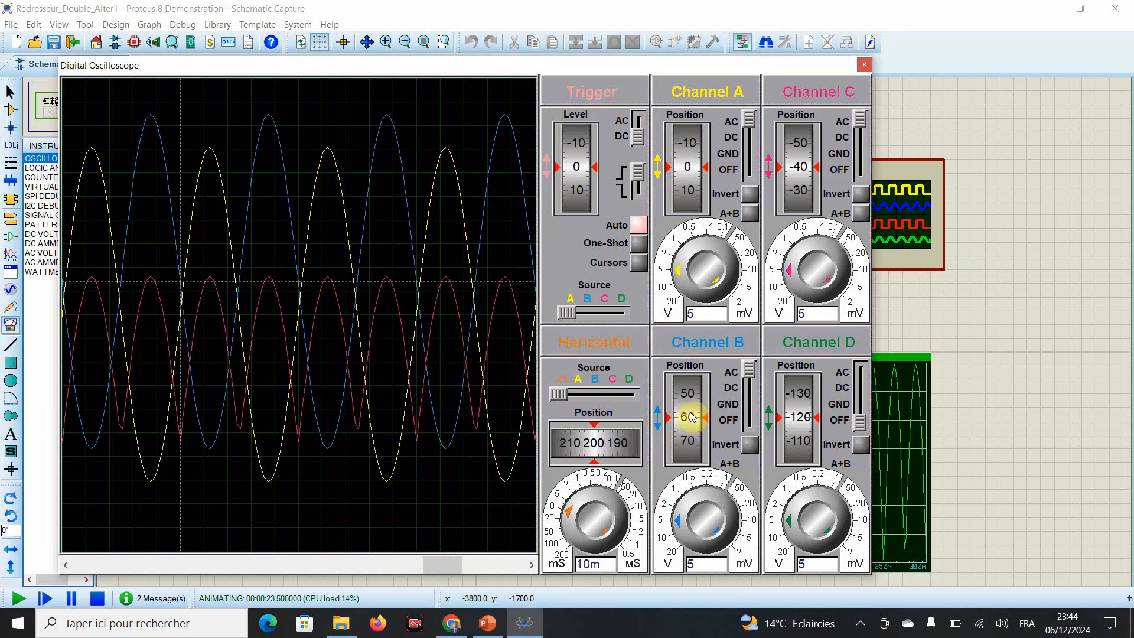
{"action": "scroll", "coordinate": [694, 427], "scroll_direction": "up", "scroll_amount": 2}
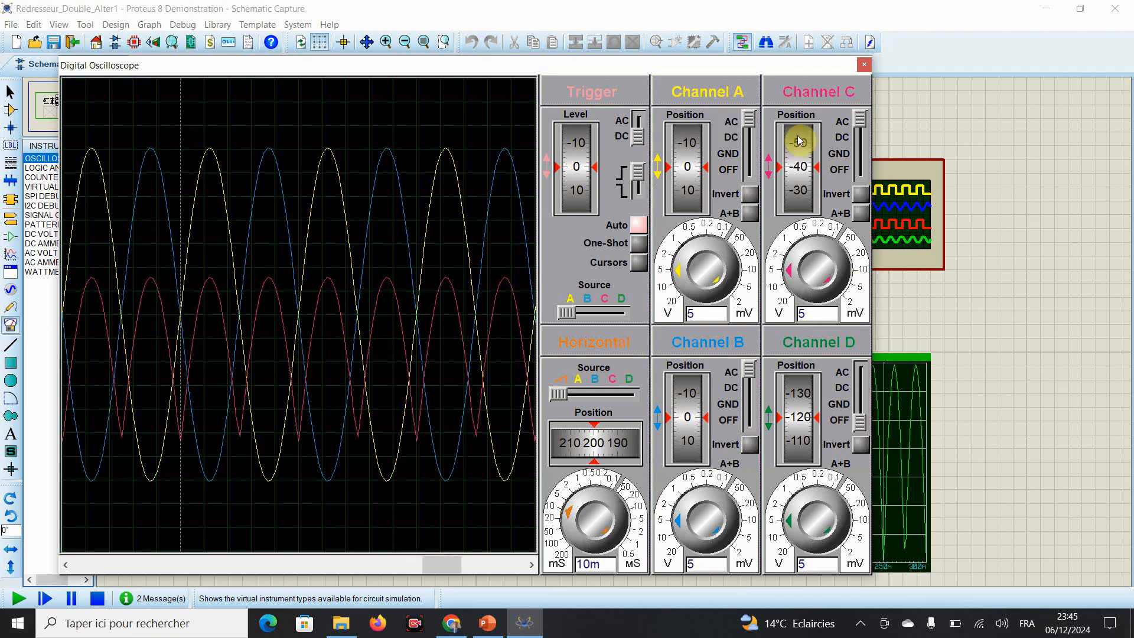
{"action": "scroll", "coordinate": [803, 147], "scroll_direction": "down", "scroll_amount": 10}
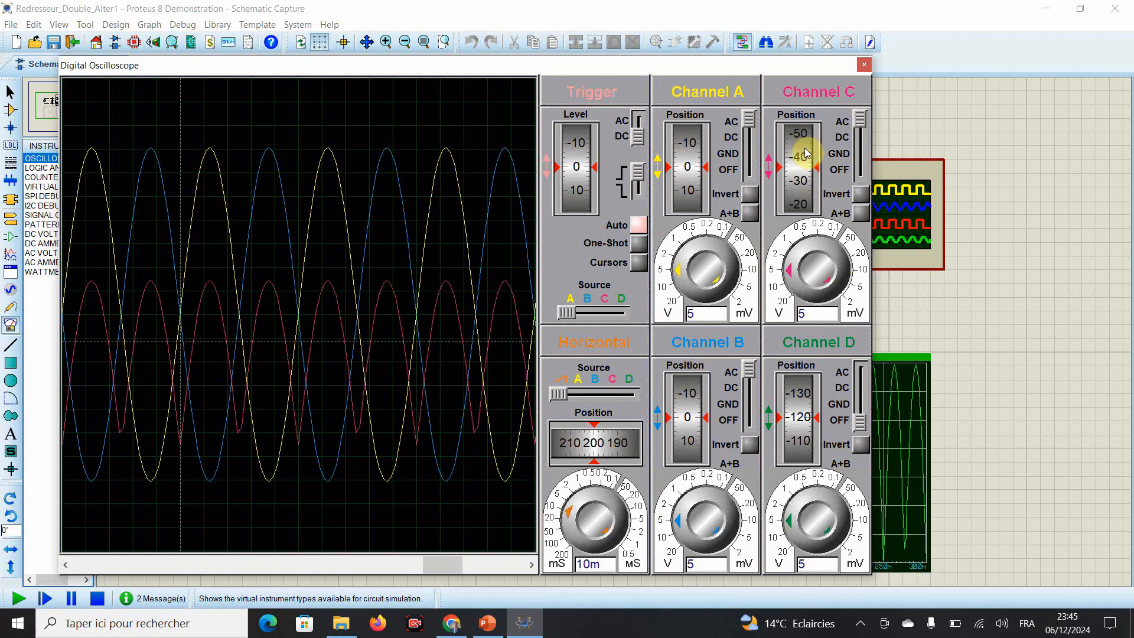
{"action": "scroll", "coordinate": [803, 150], "scroll_direction": "down", "scroll_amount": 2}
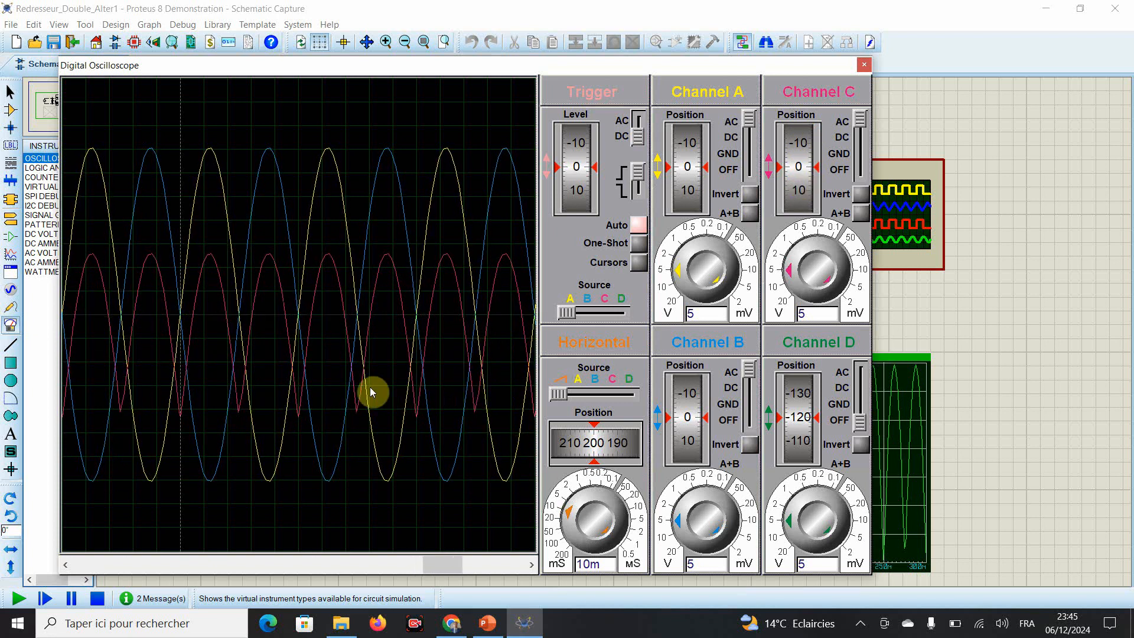
{"action": "left_click", "coordinate": [859, 136]}
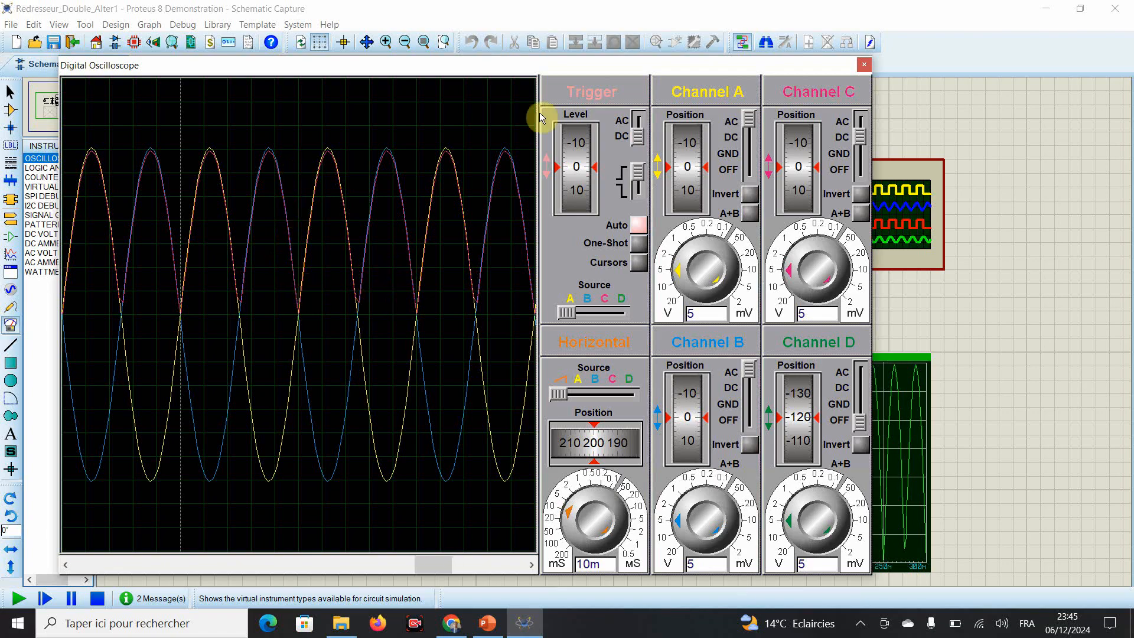
- Reposition the oscilloscope window over the schematic to view the traces, and stop the simulation
{"action": "left_click_drag", "start_coordinate": [577, 66], "coordinate": [940, 58]}
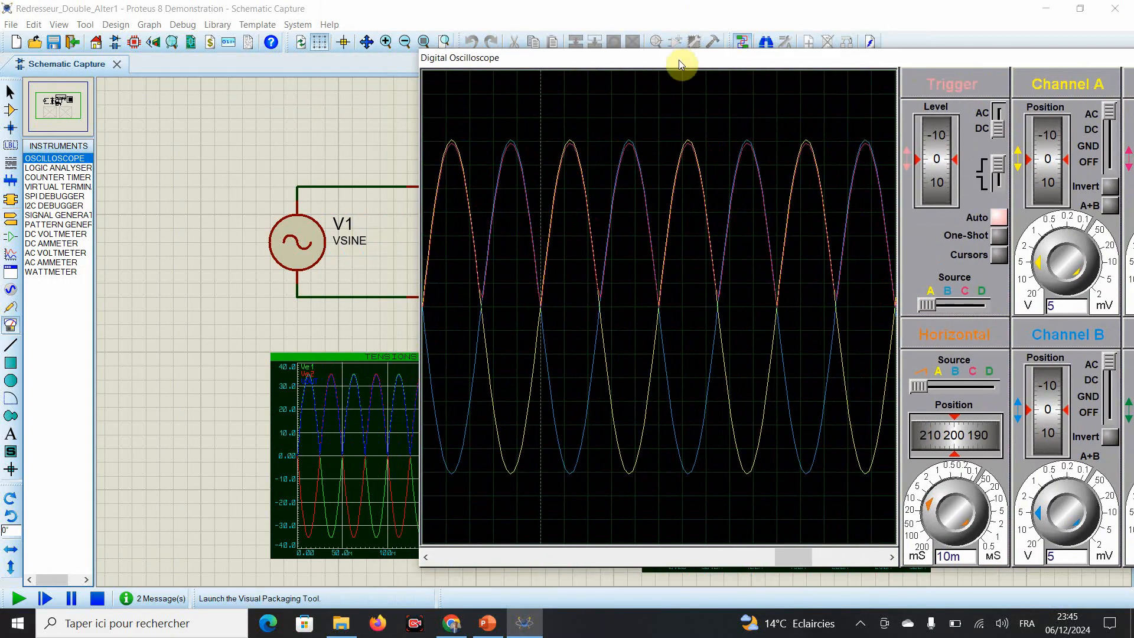
{"action": "left_click_drag", "start_coordinate": [679, 59], "coordinate": [530, 71]}
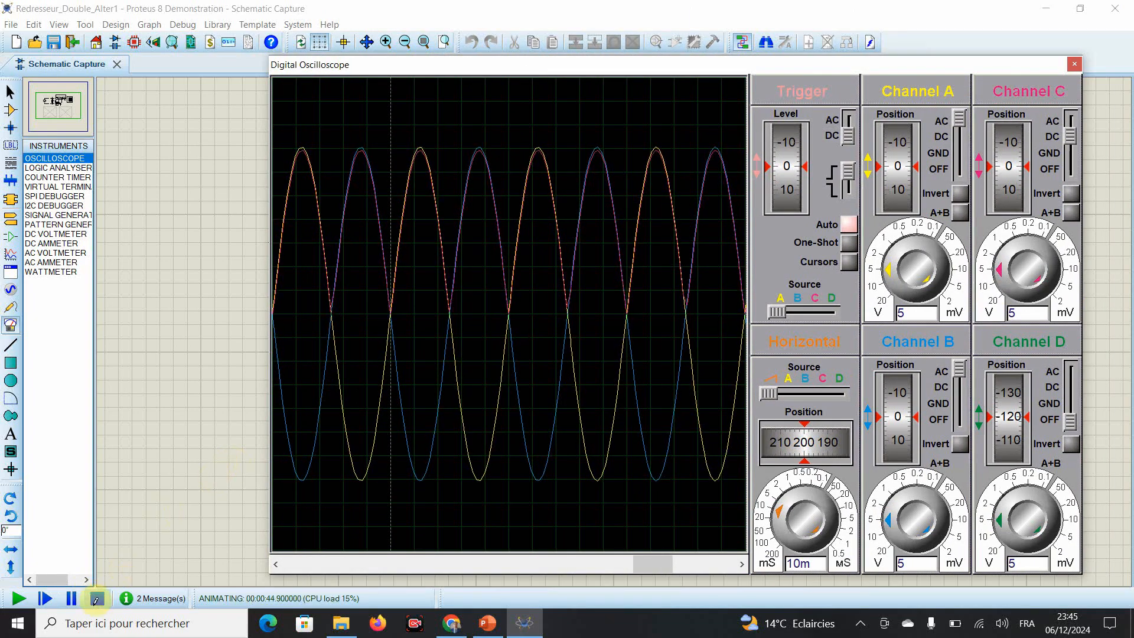
{"action": "left_click", "coordinate": [97, 598]}
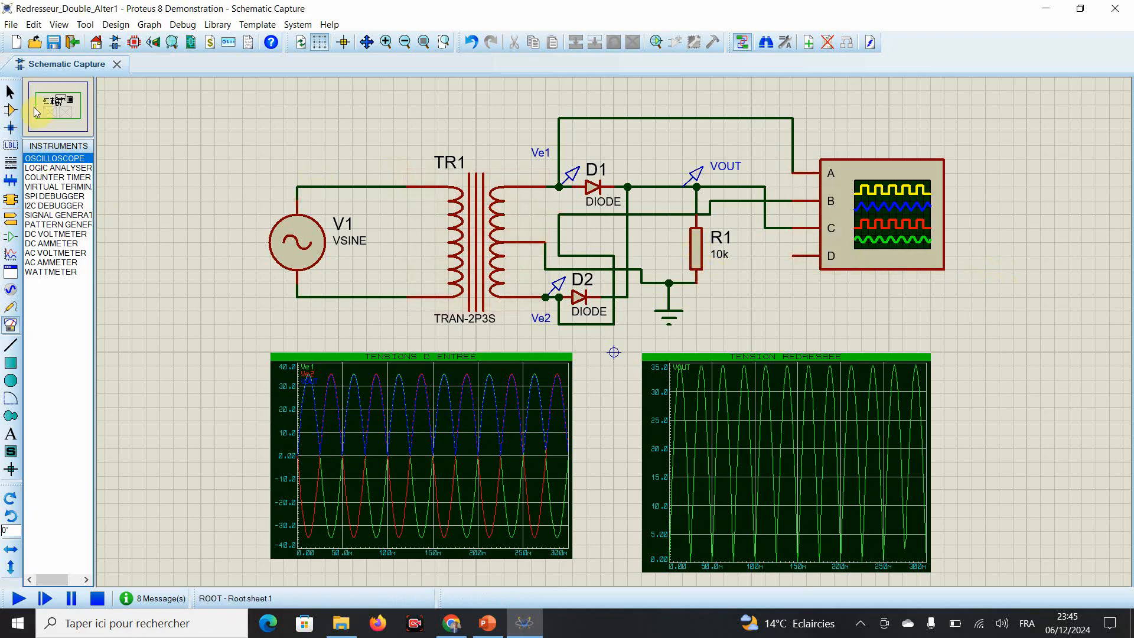
- Place a CAP capacitor to the right of R1 below the oscilloscope wires and rotate it clockwise to stand vertically
{"action": "left_click", "coordinate": [10, 114]}
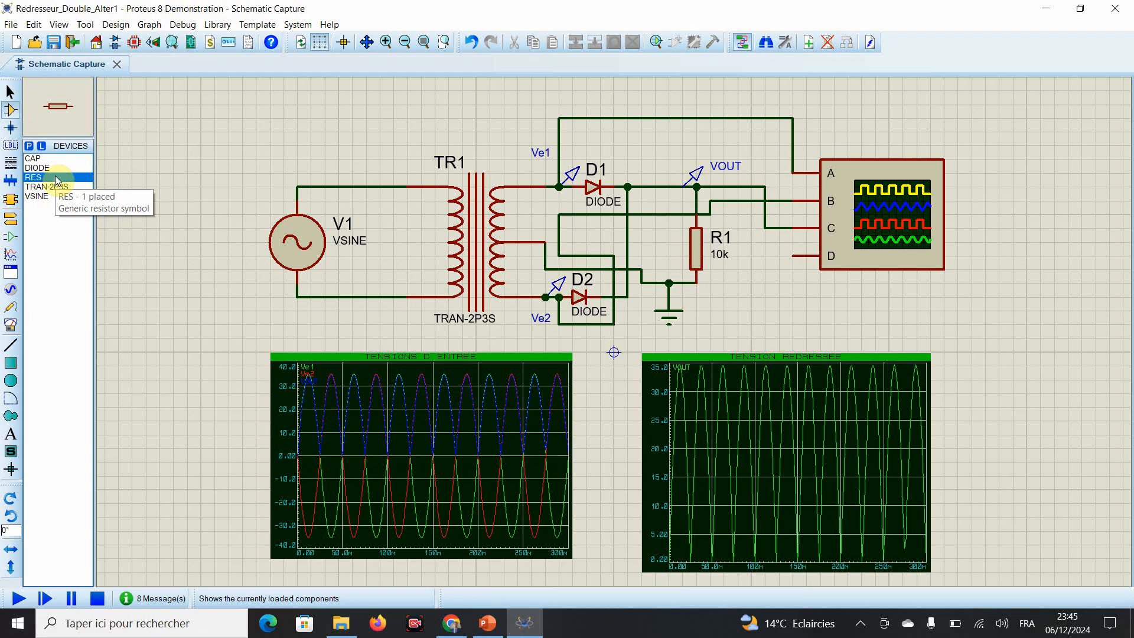
{"action": "left_click", "coordinate": [34, 158]}
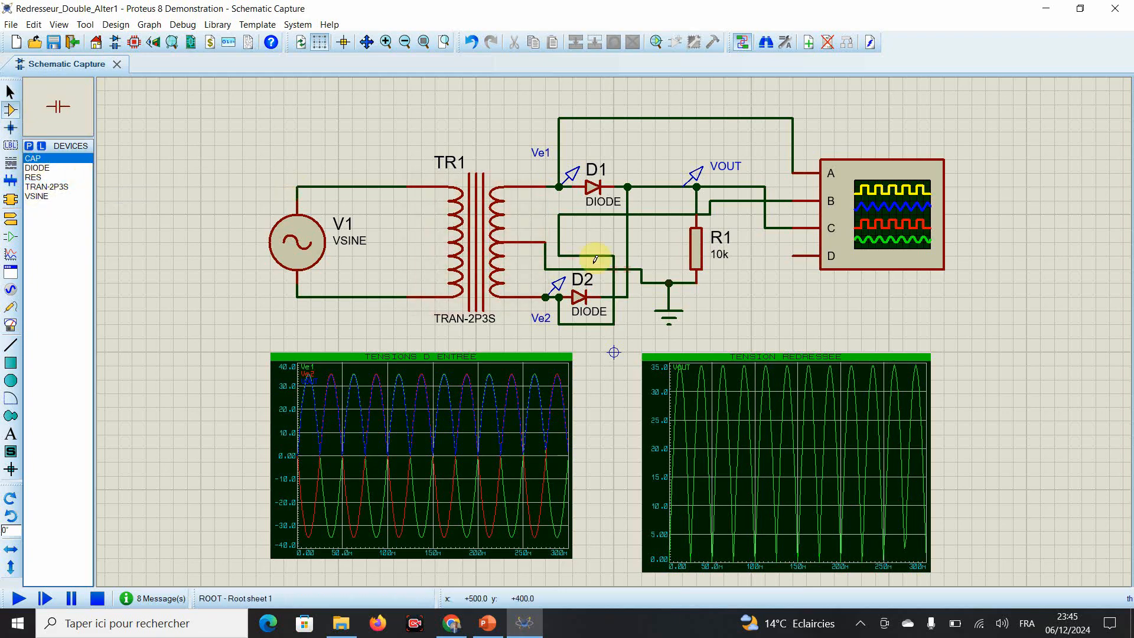
{"action": "left_click", "coordinate": [742, 261]}
{"action": "left_click", "coordinate": [754, 285]}
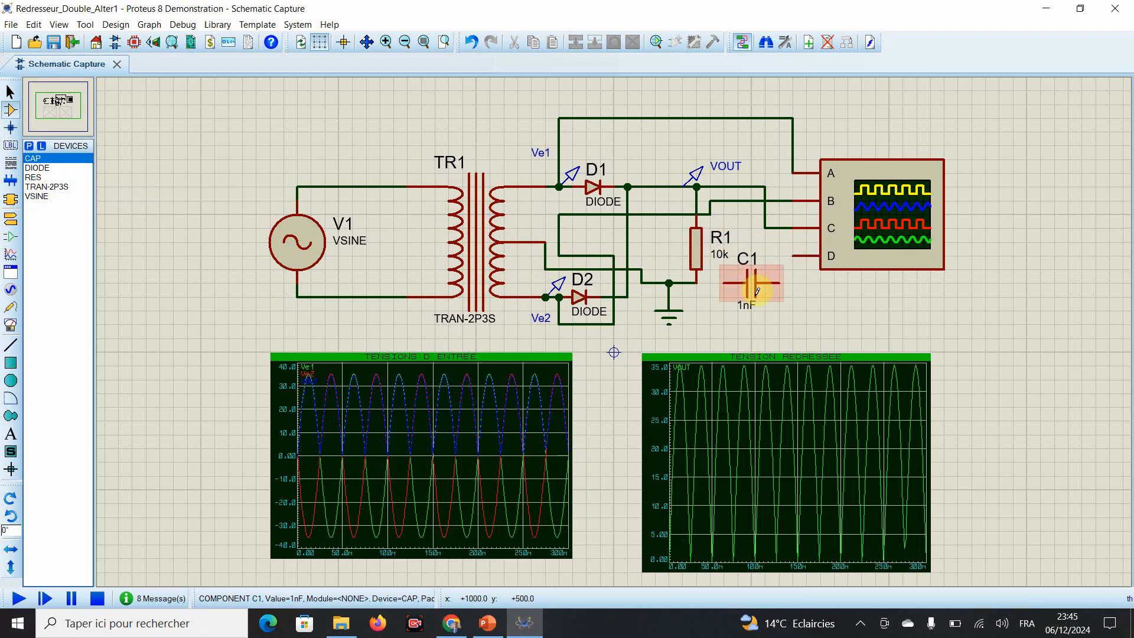
{"action": "right_click", "coordinate": [759, 290]}
{"action": "left_click", "coordinate": [780, 228]}
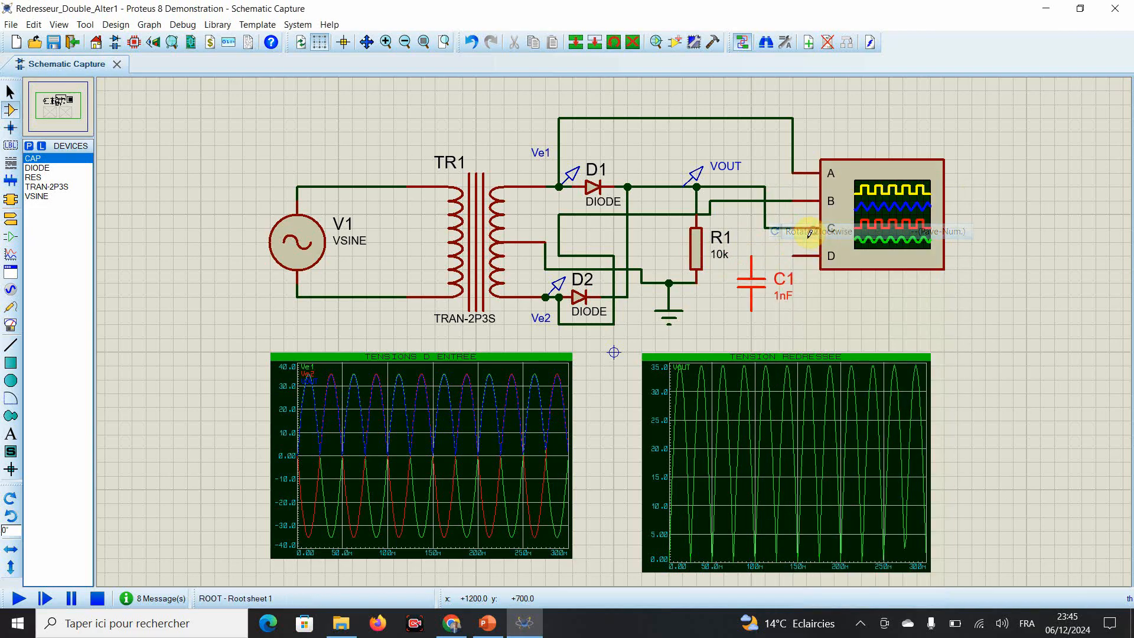
- Wire C1's upper pin to the VOUT node above R1 and reroute the wire's horizontal segment below the VOUT probe
{"action": "left_click", "coordinate": [749, 235]}
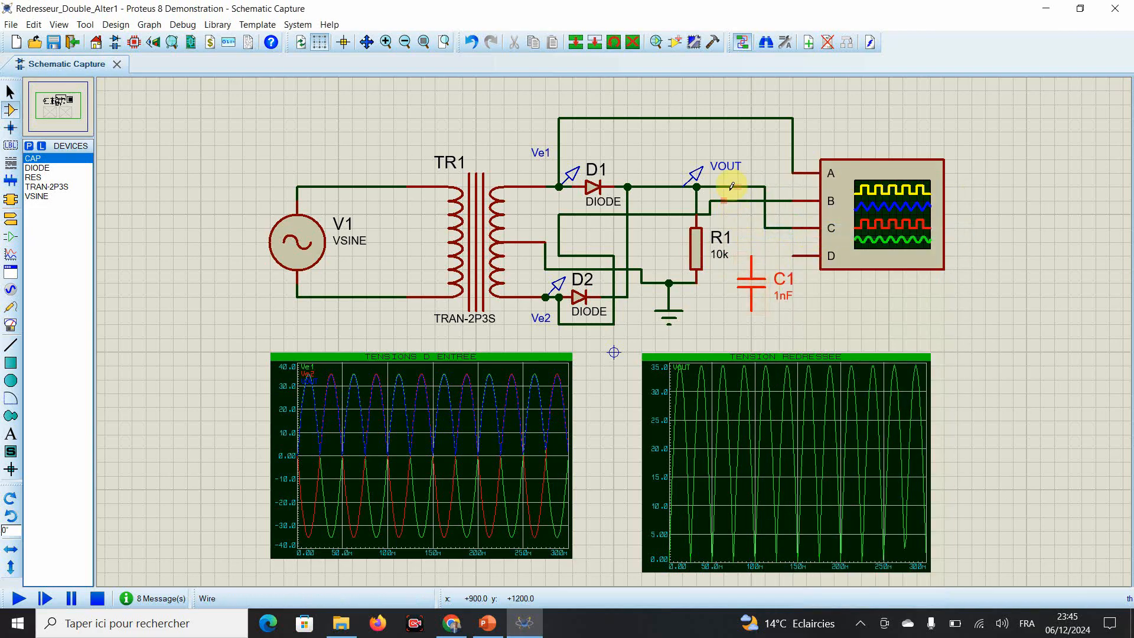
{"action": "left_click", "coordinate": [697, 195]}
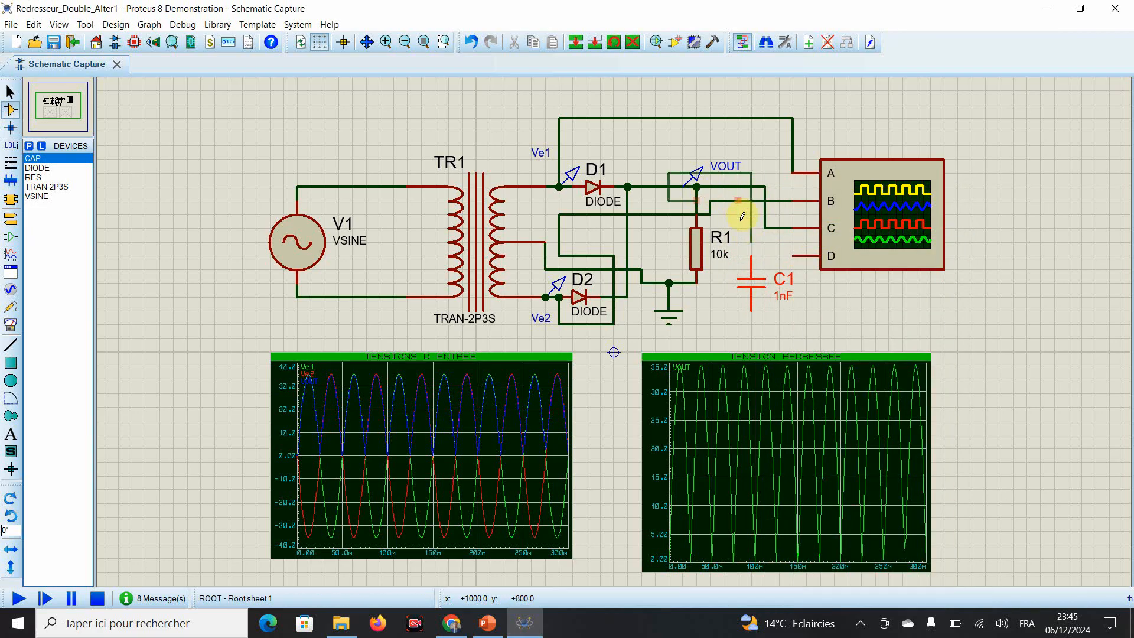
{"action": "left_click", "coordinate": [752, 256]}
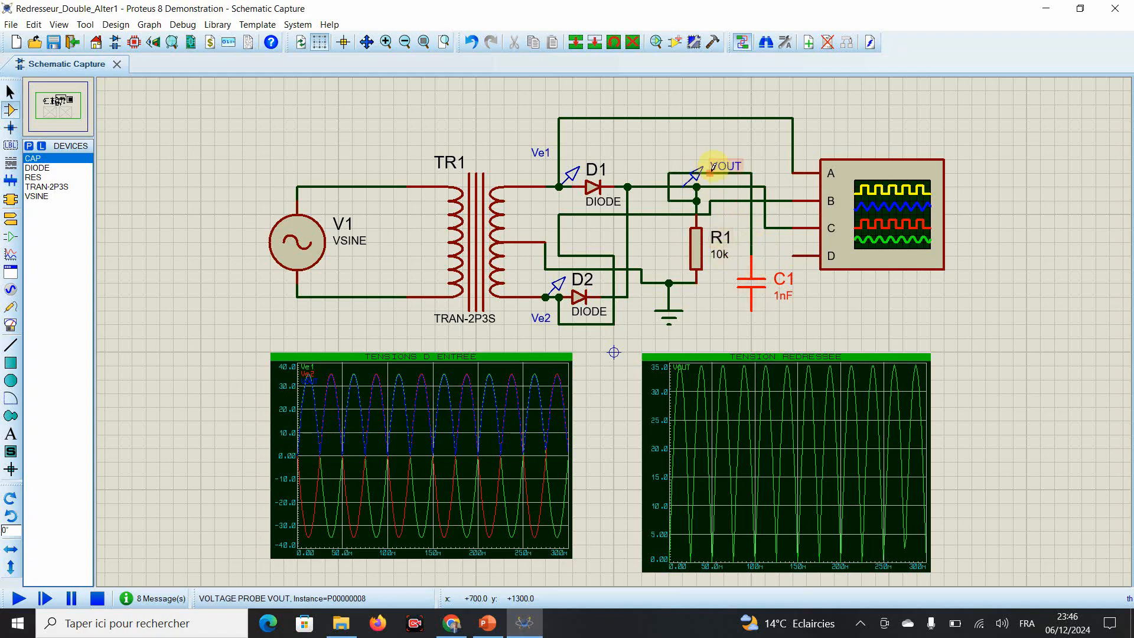
{"action": "right_click", "coordinate": [728, 172]}
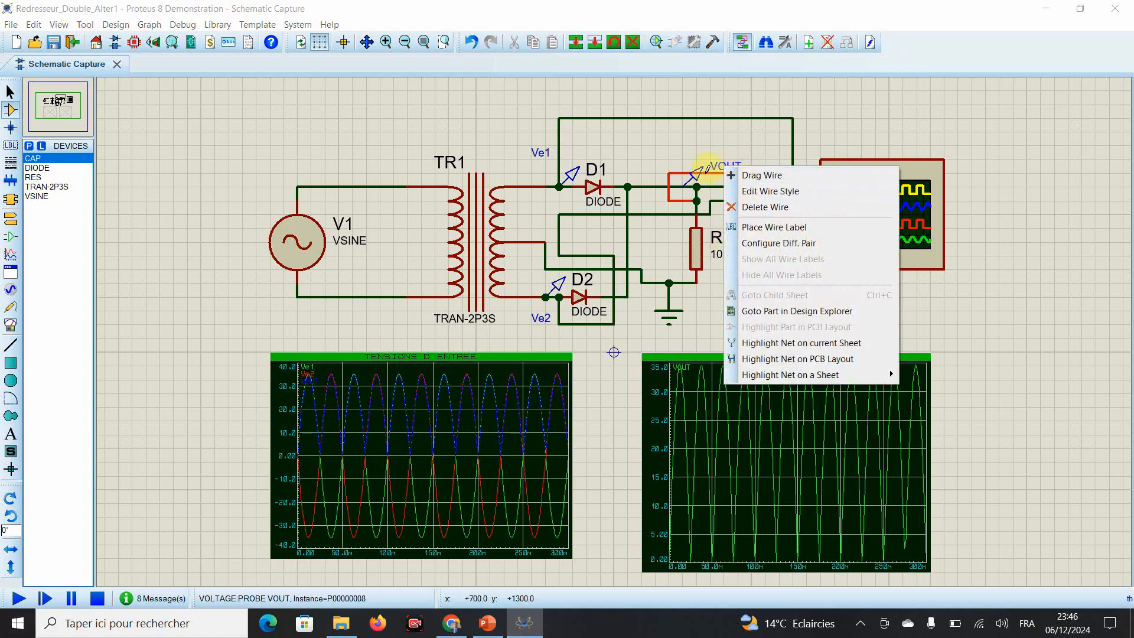
{"action": "left_click", "coordinate": [743, 190]}
{"action": "left_click", "coordinate": [692, 227]}
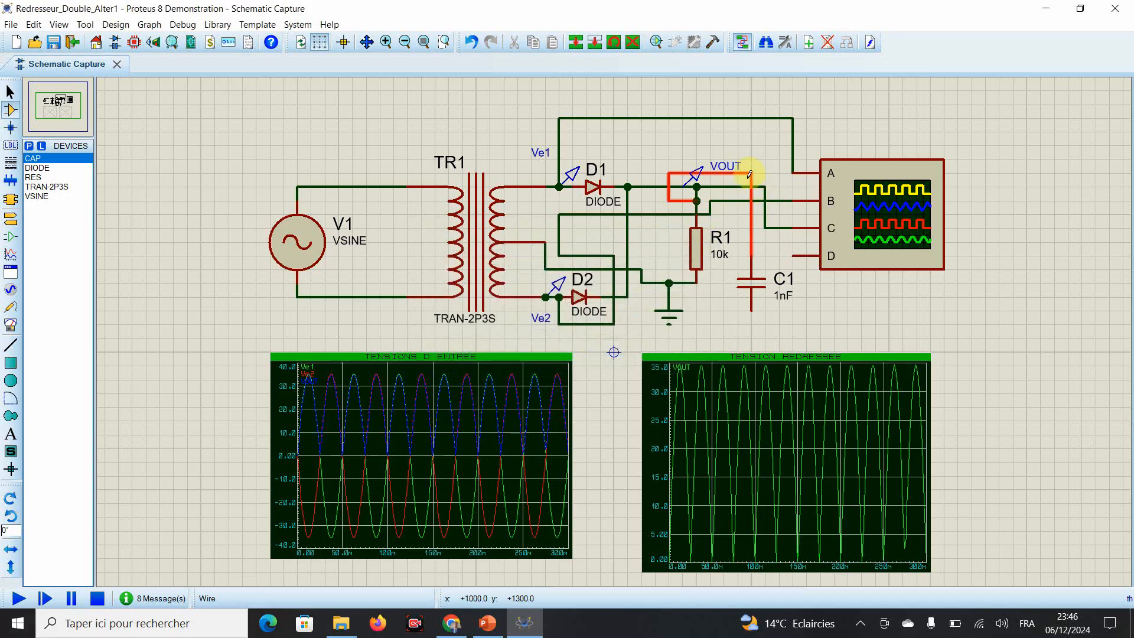
{"action": "left_click_drag", "start_coordinate": [745, 174], "coordinate": [722, 202]}
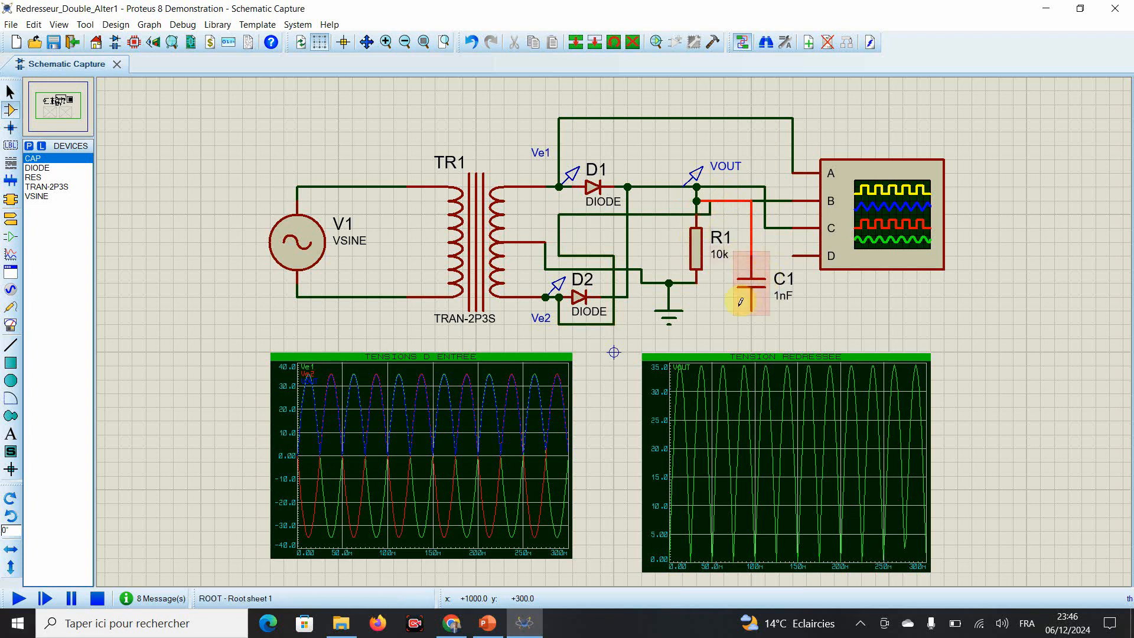
- Try moving capacitor C1 slightly upward and undo the move
{"action": "left_click", "coordinate": [755, 287]}
{"action": "left_click_drag", "start_coordinate": [757, 288], "coordinate": [752, 270]}
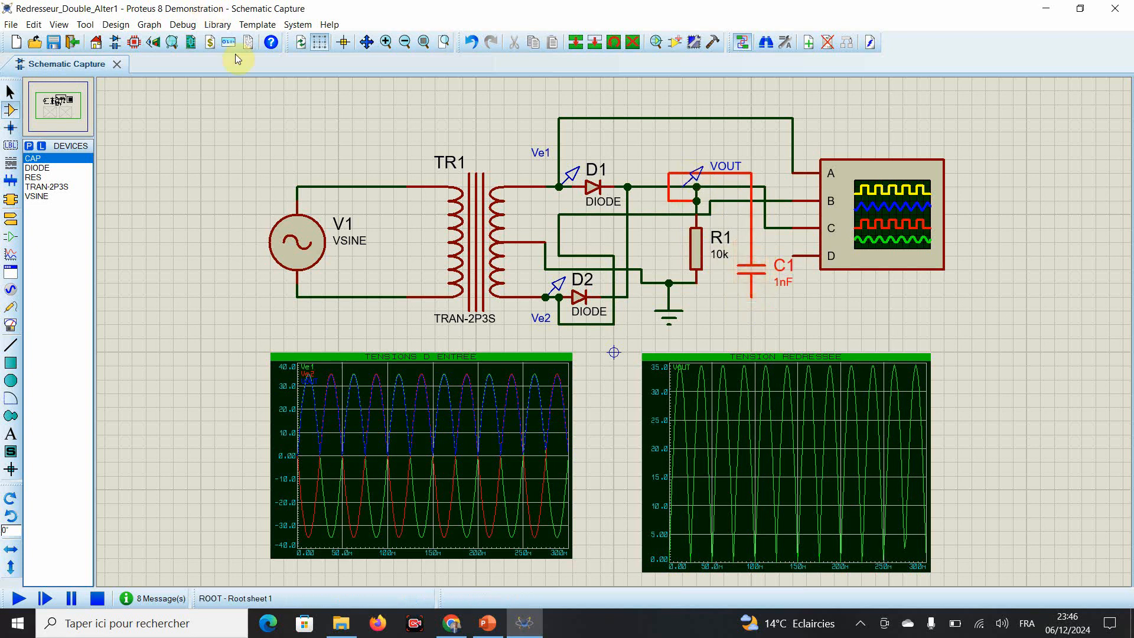
{"action": "left_click", "coordinate": [471, 42]}
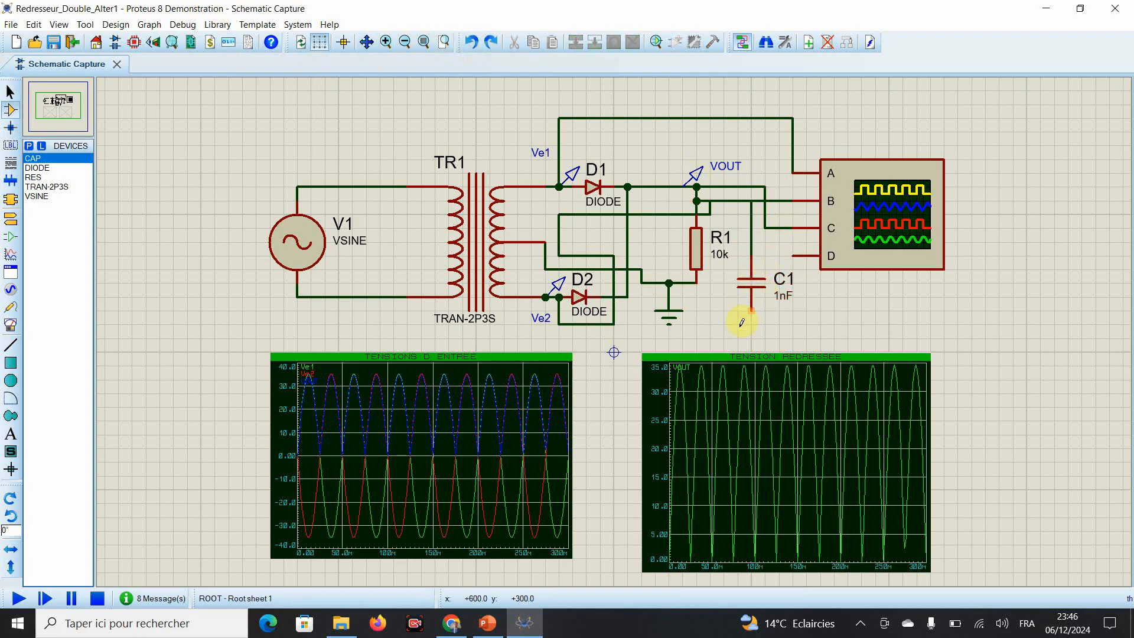
- Wire C1's lower pin to the ground node beneath R1 so the capacitor is in parallel with the resistor
{"action": "left_click", "coordinate": [684, 282]}
{"action": "right_click", "coordinate": [718, 278]}
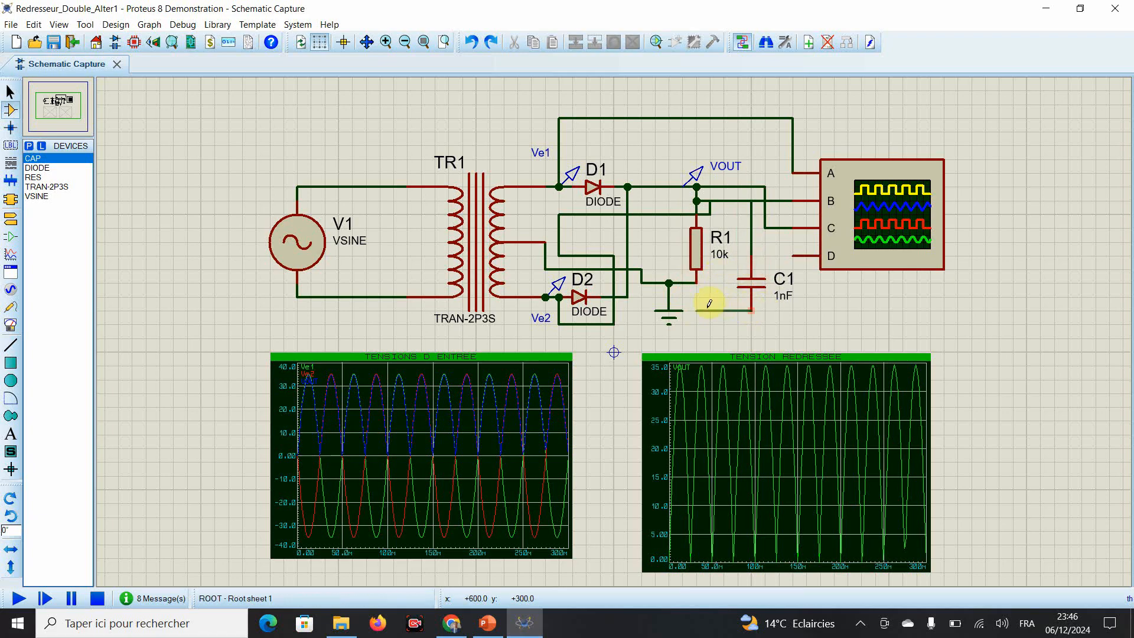
{"action": "left_click", "coordinate": [695, 283]}
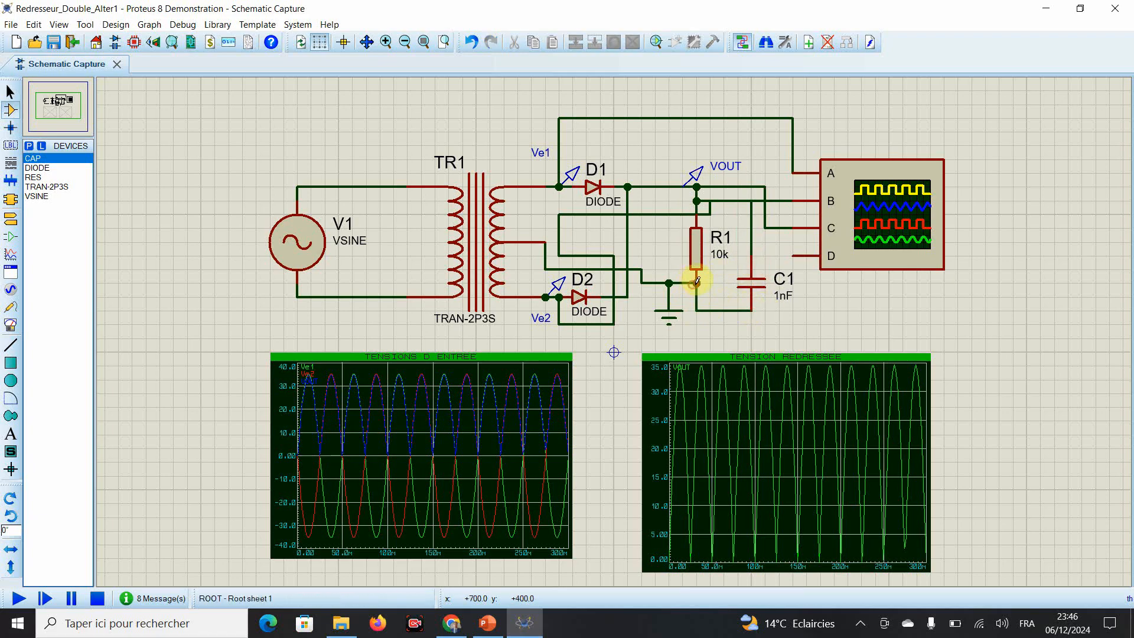
- Set the capacitance of C1 to 220uF
{"action": "left_click", "coordinate": [756, 286]}
{"action": "left_click", "coordinate": [758, 288]}
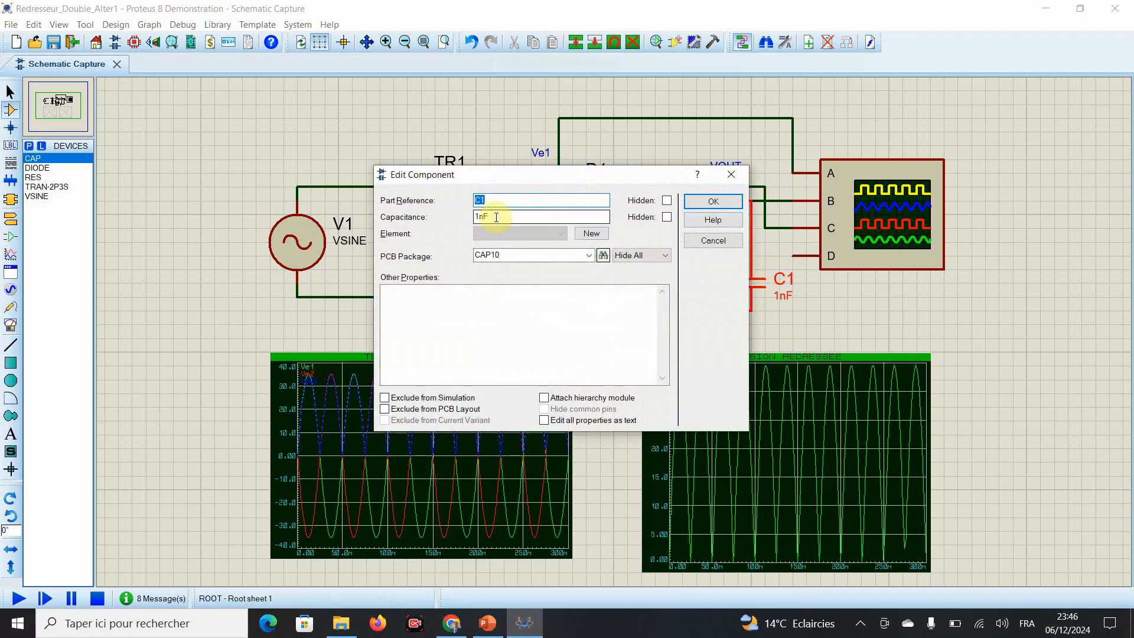
{"action": "left_click_drag", "start_coordinate": [484, 216], "coordinate": [436, 217]}
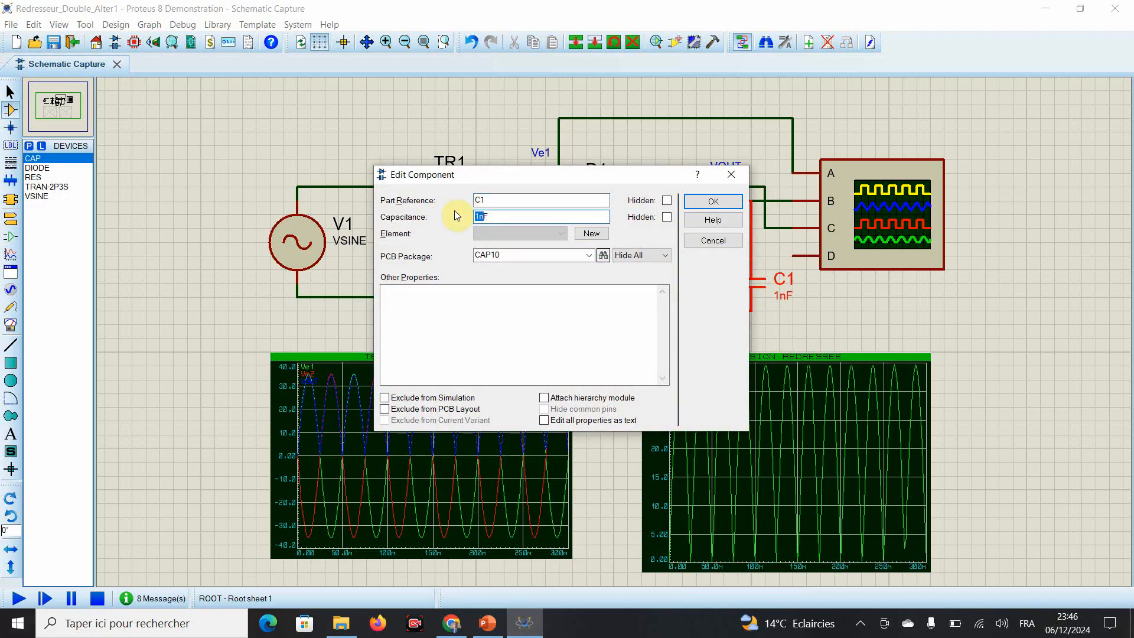
{"action": "type", "text": "22"}
{"action": "left_click", "coordinate": [713, 202]}
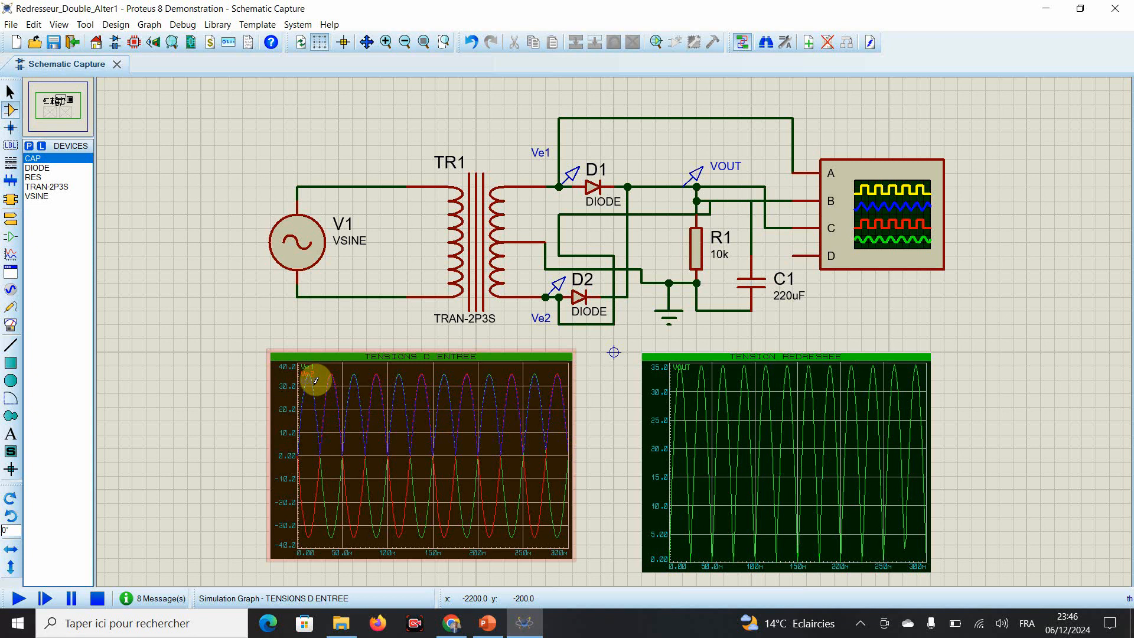
- Simulate the TENSIONS D ENTREE graph with the capacitor in the circuit and open the graph in its full-size view
{"action": "right_click", "coordinate": [427, 407]}
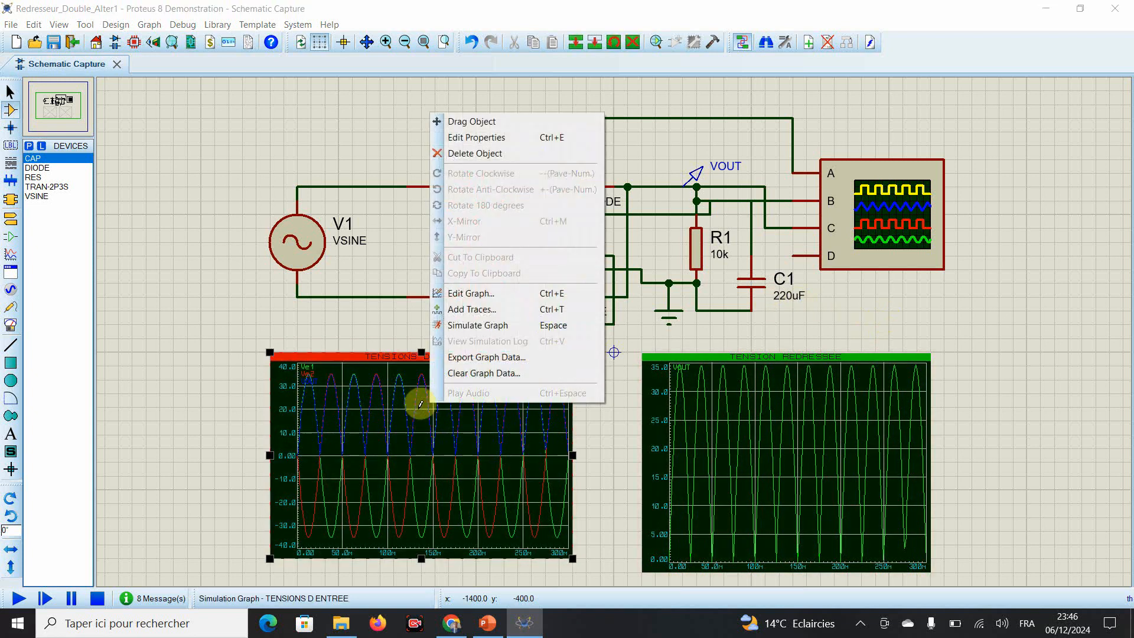
{"action": "left_click", "coordinate": [465, 325]}
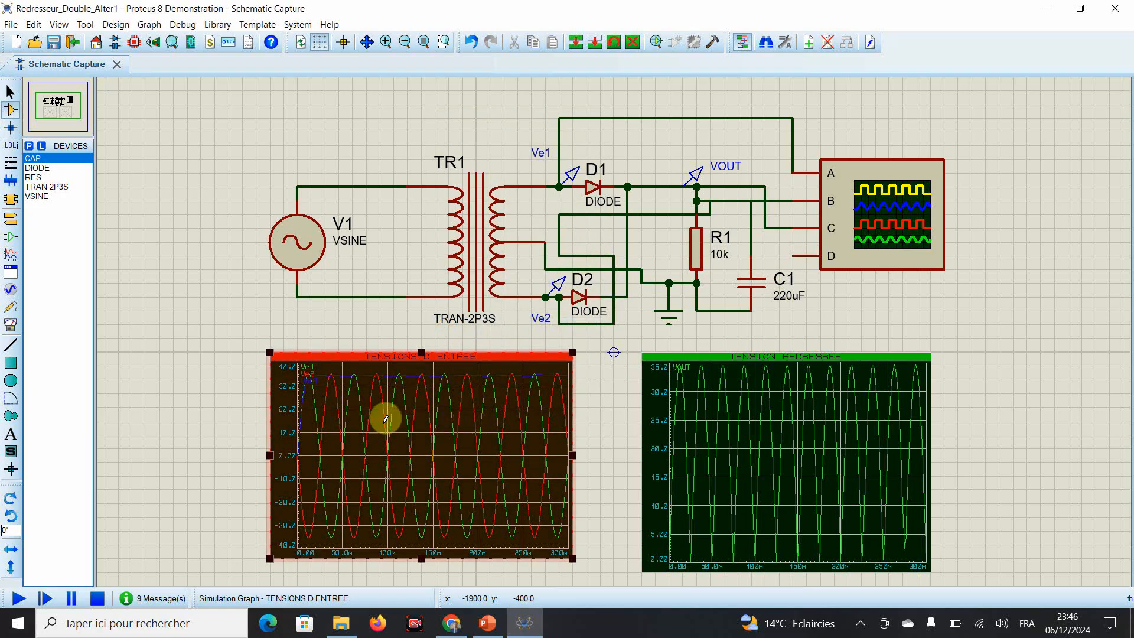
{"action": "left_click", "coordinate": [390, 356]}
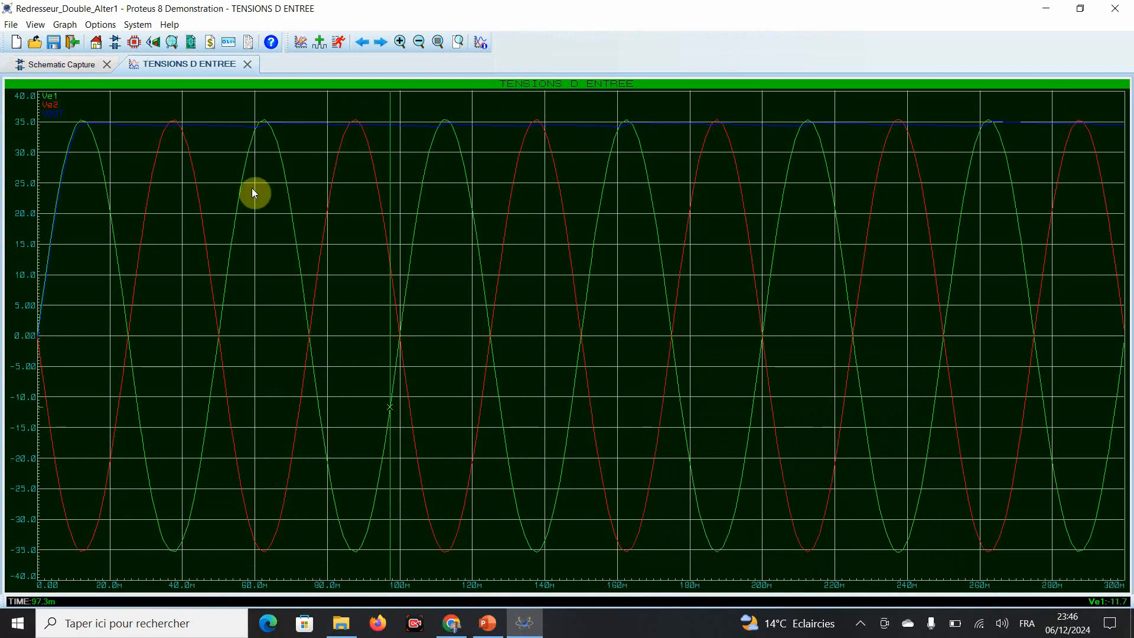
- Inspect the VOUT trace with the cursor at about 210 ms on the TENSIONS D ENTREE graph, and close its full-size view
{"action": "left_click", "coordinate": [123, 126]}
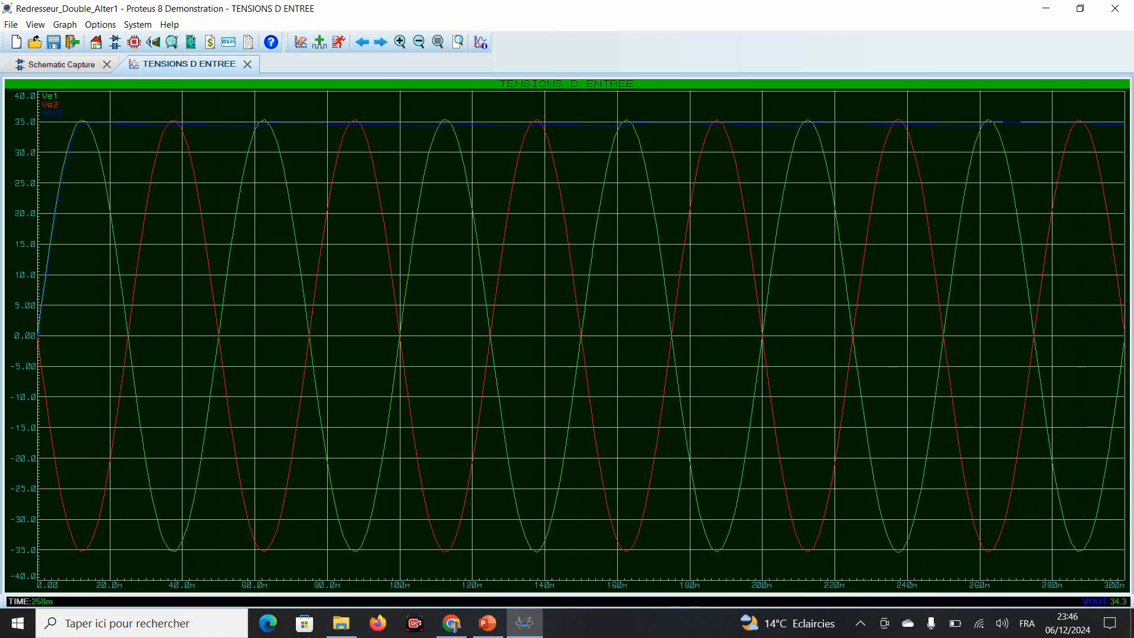
{"action": "left_click", "coordinate": [797, 126]}
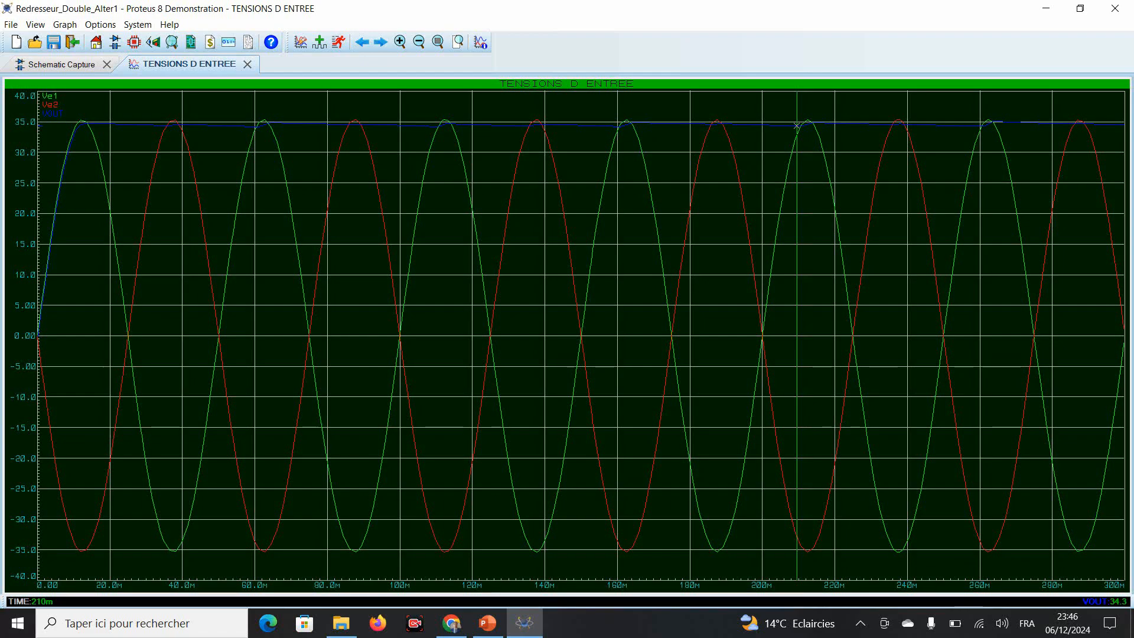
{"action": "left_click", "coordinate": [248, 64]}
- Simulate the TENSION REDRESSEE graph with the capacitor in the circuit and open it in its full-size view
{"action": "right_click", "coordinate": [739, 395]}
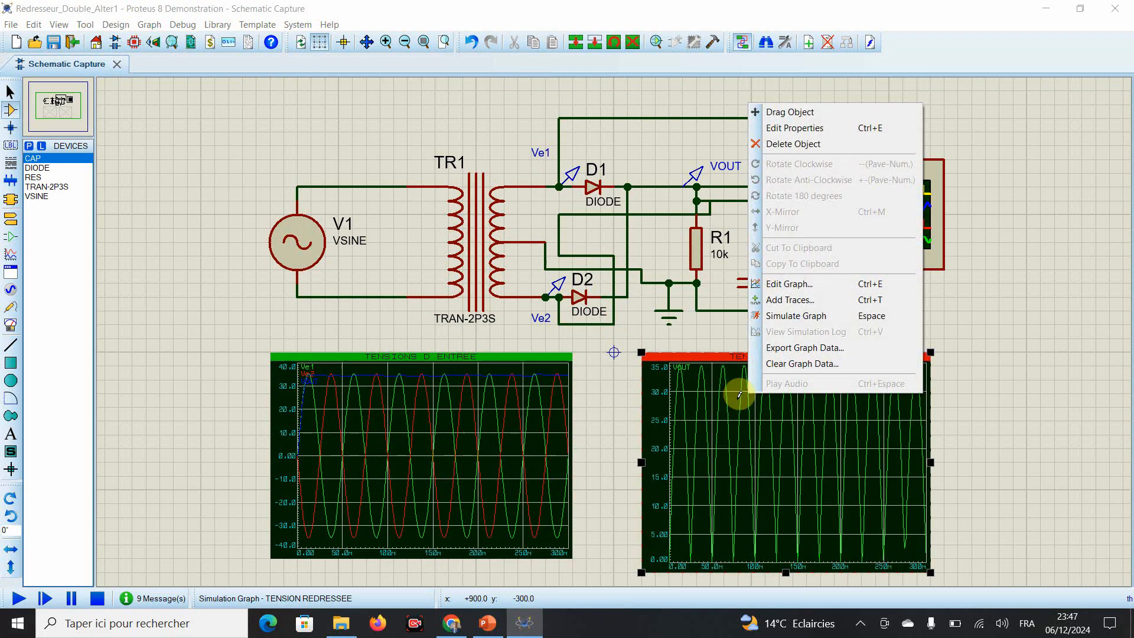
{"action": "left_click", "coordinate": [813, 315]}
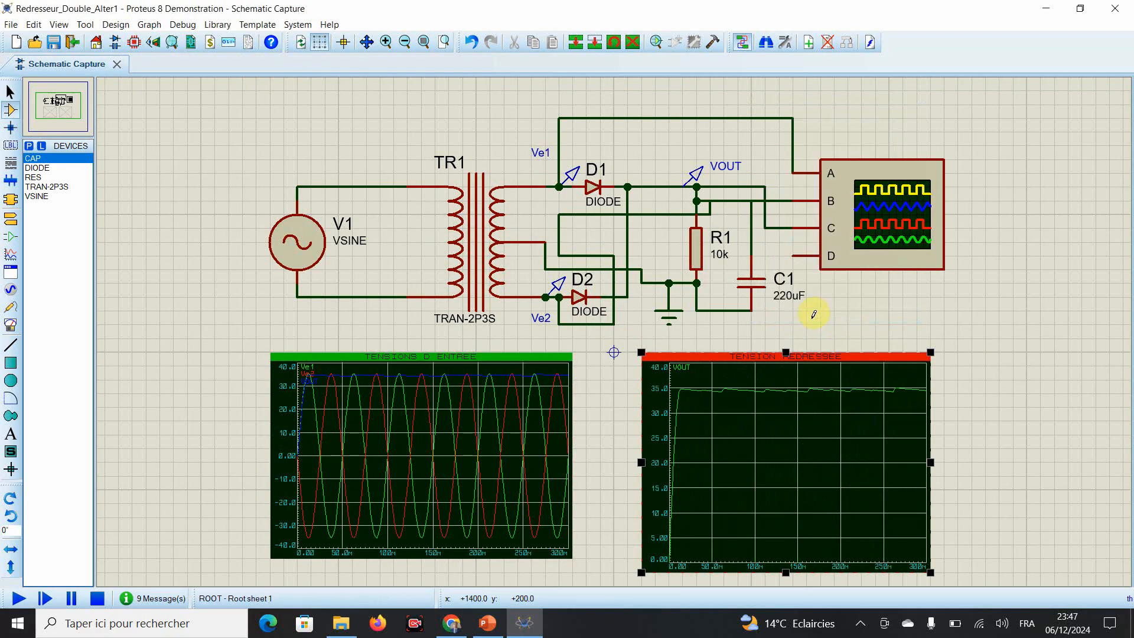
{"action": "left_click", "coordinate": [787, 355]}
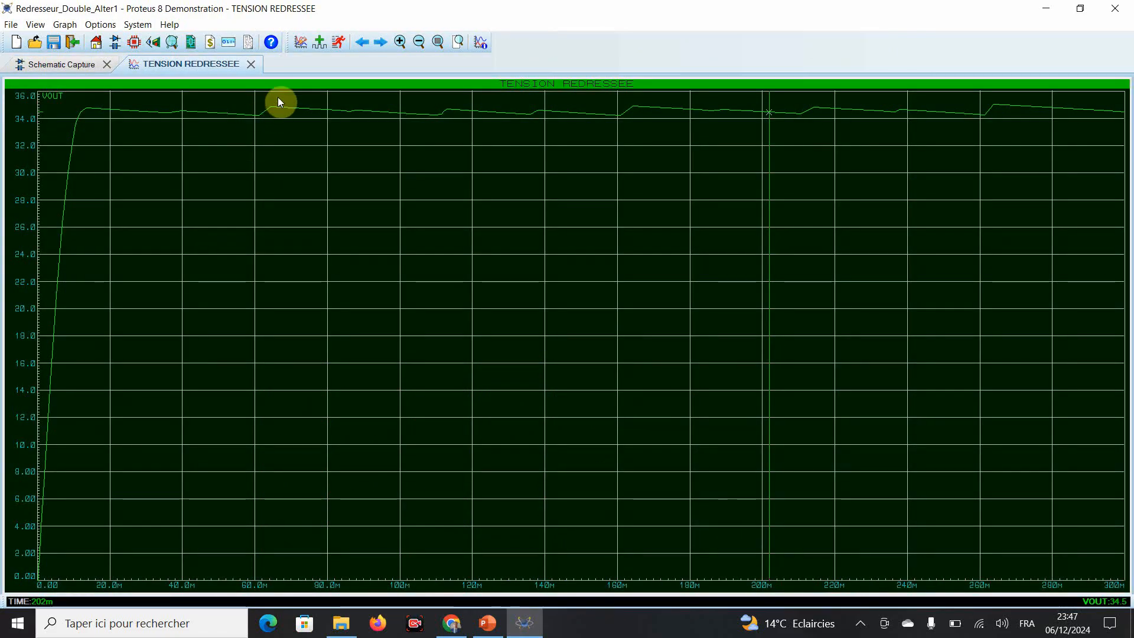
- Measure VOUT with the cursor at about 173 ms and at the ripple peak near 165 ms, and close the full-size graph
{"action": "left_click", "coordinate": [665, 112]}
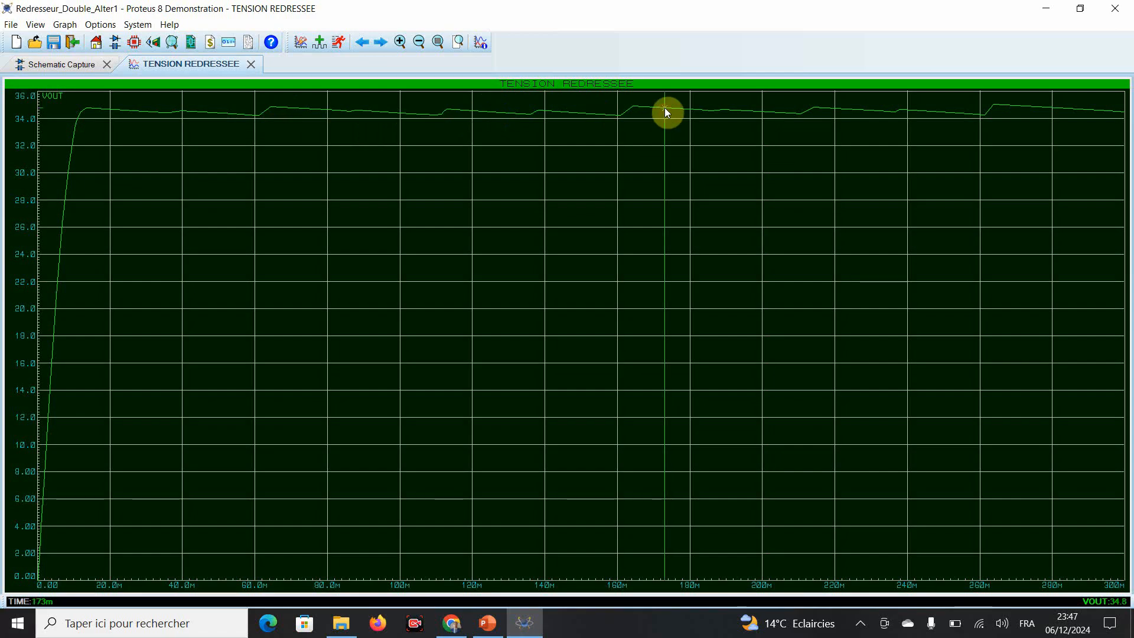
{"action": "left_click_drag", "start_coordinate": [665, 112], "coordinate": [636, 107]}
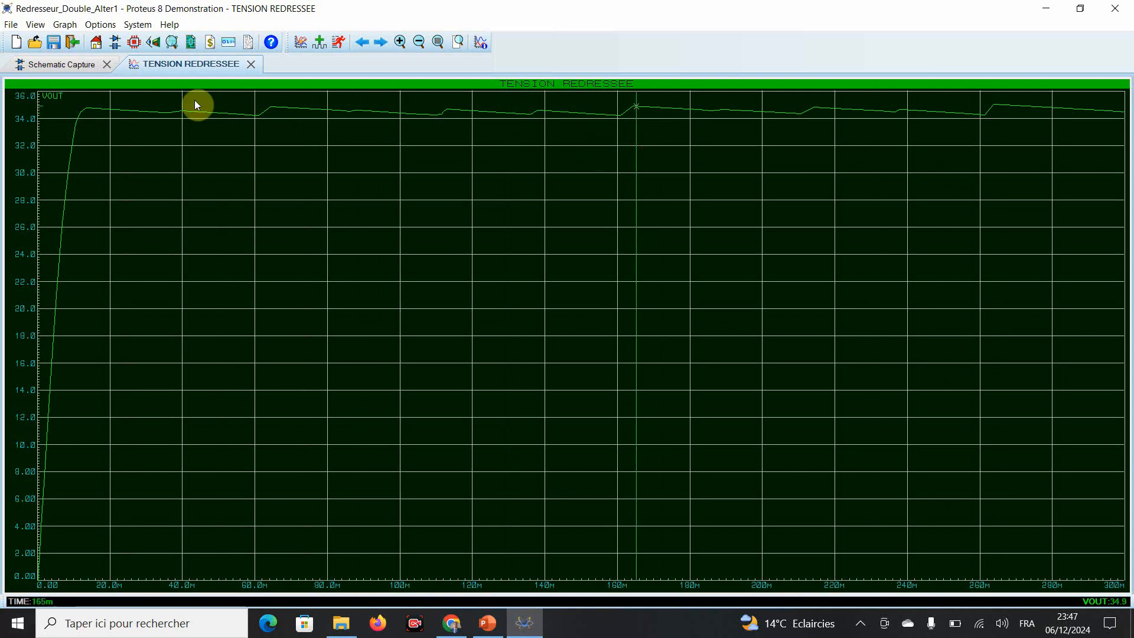
{"action": "left_click", "coordinate": [252, 63]}
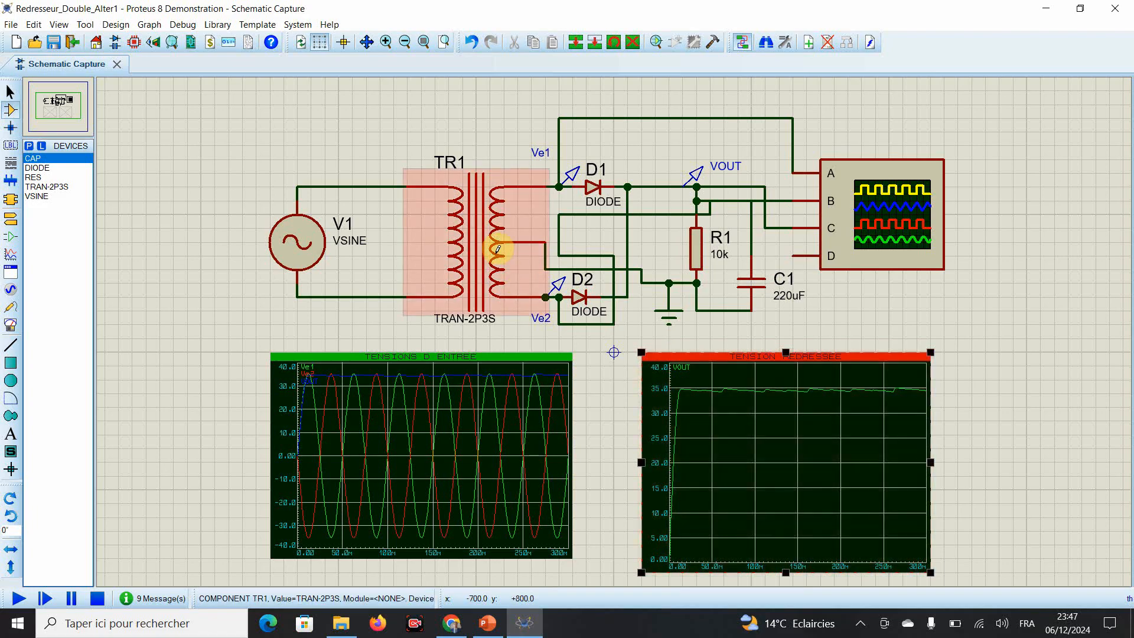
{"action": "left_click", "coordinate": [860, 623]}
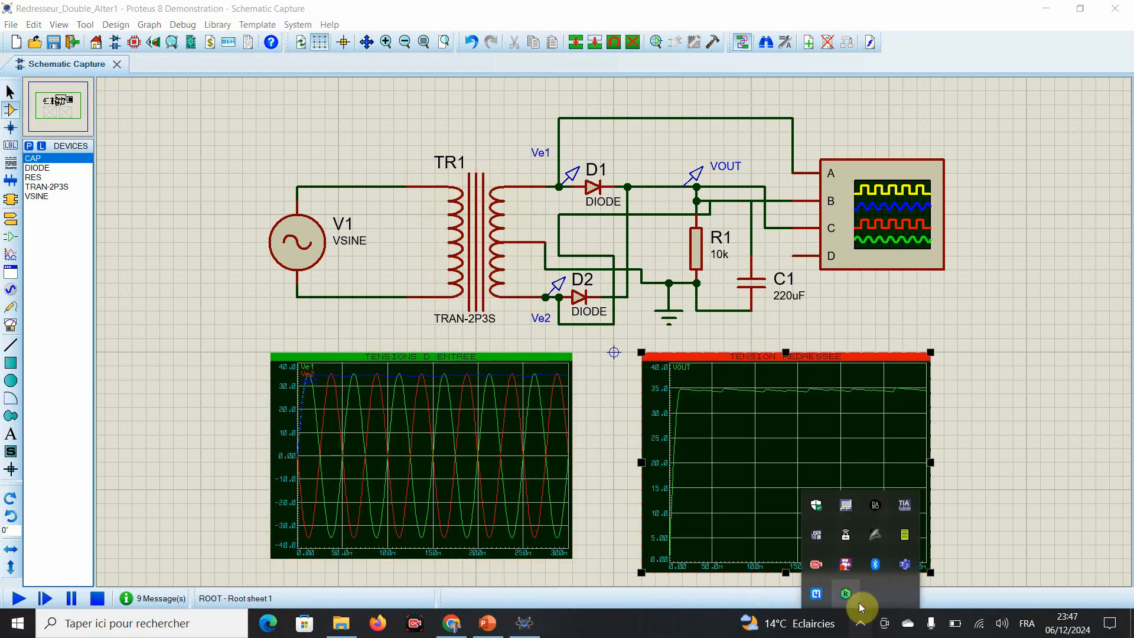